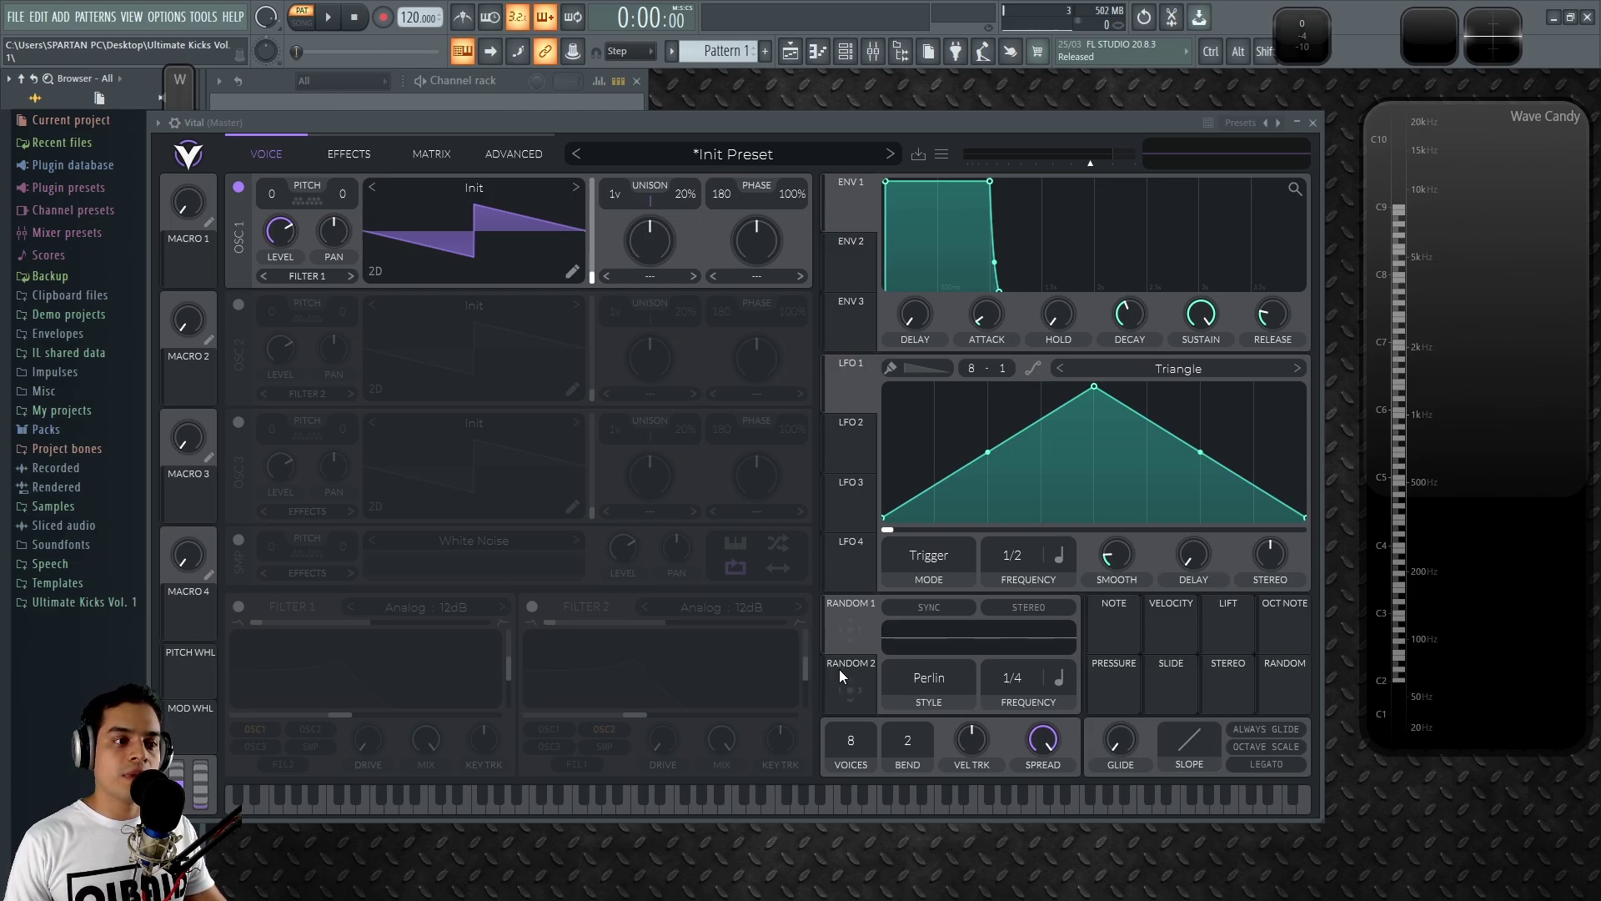
Assign Random 1 as a modulator of oscillator 1's transpose and lower the master volume to about -12 dB
left_click(846, 689)
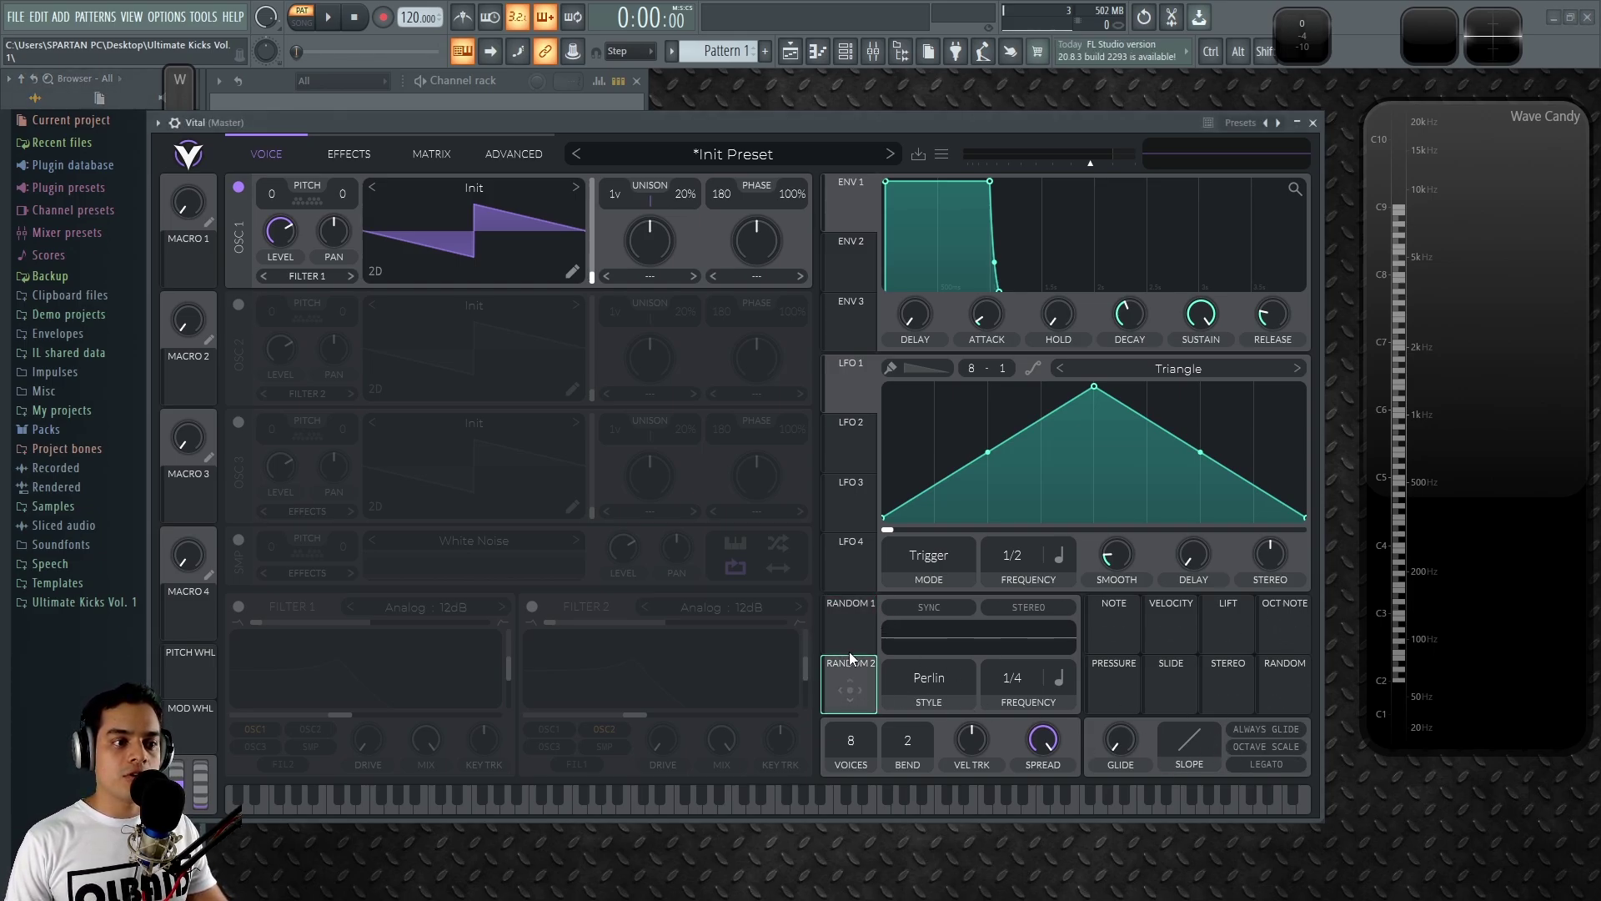
left_click(856, 672)
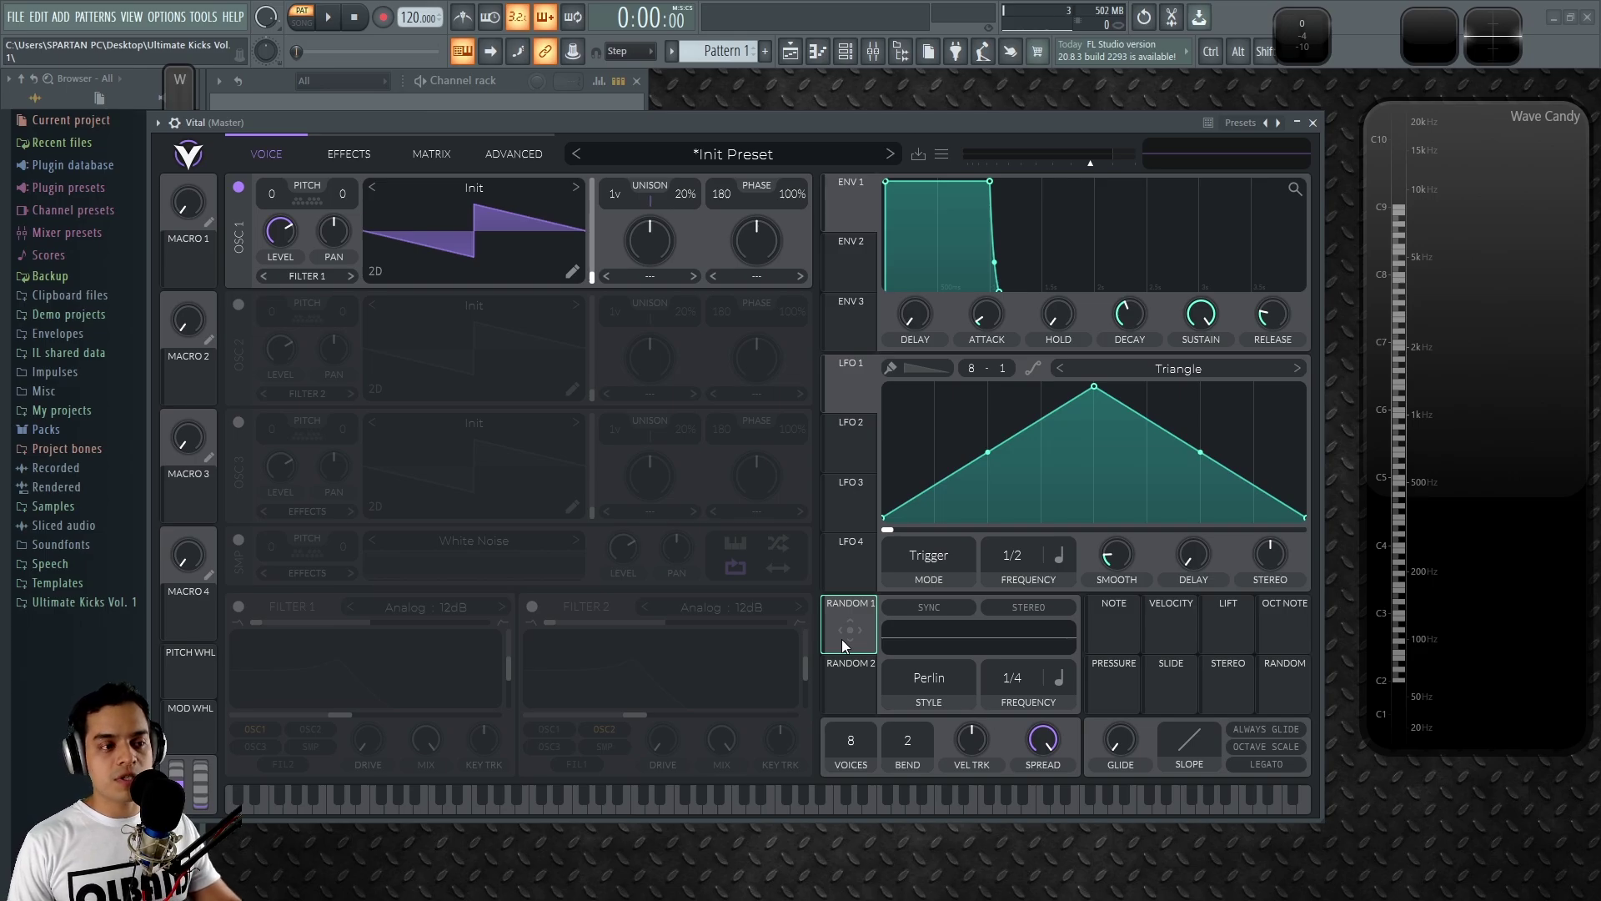
left_click(848, 612)
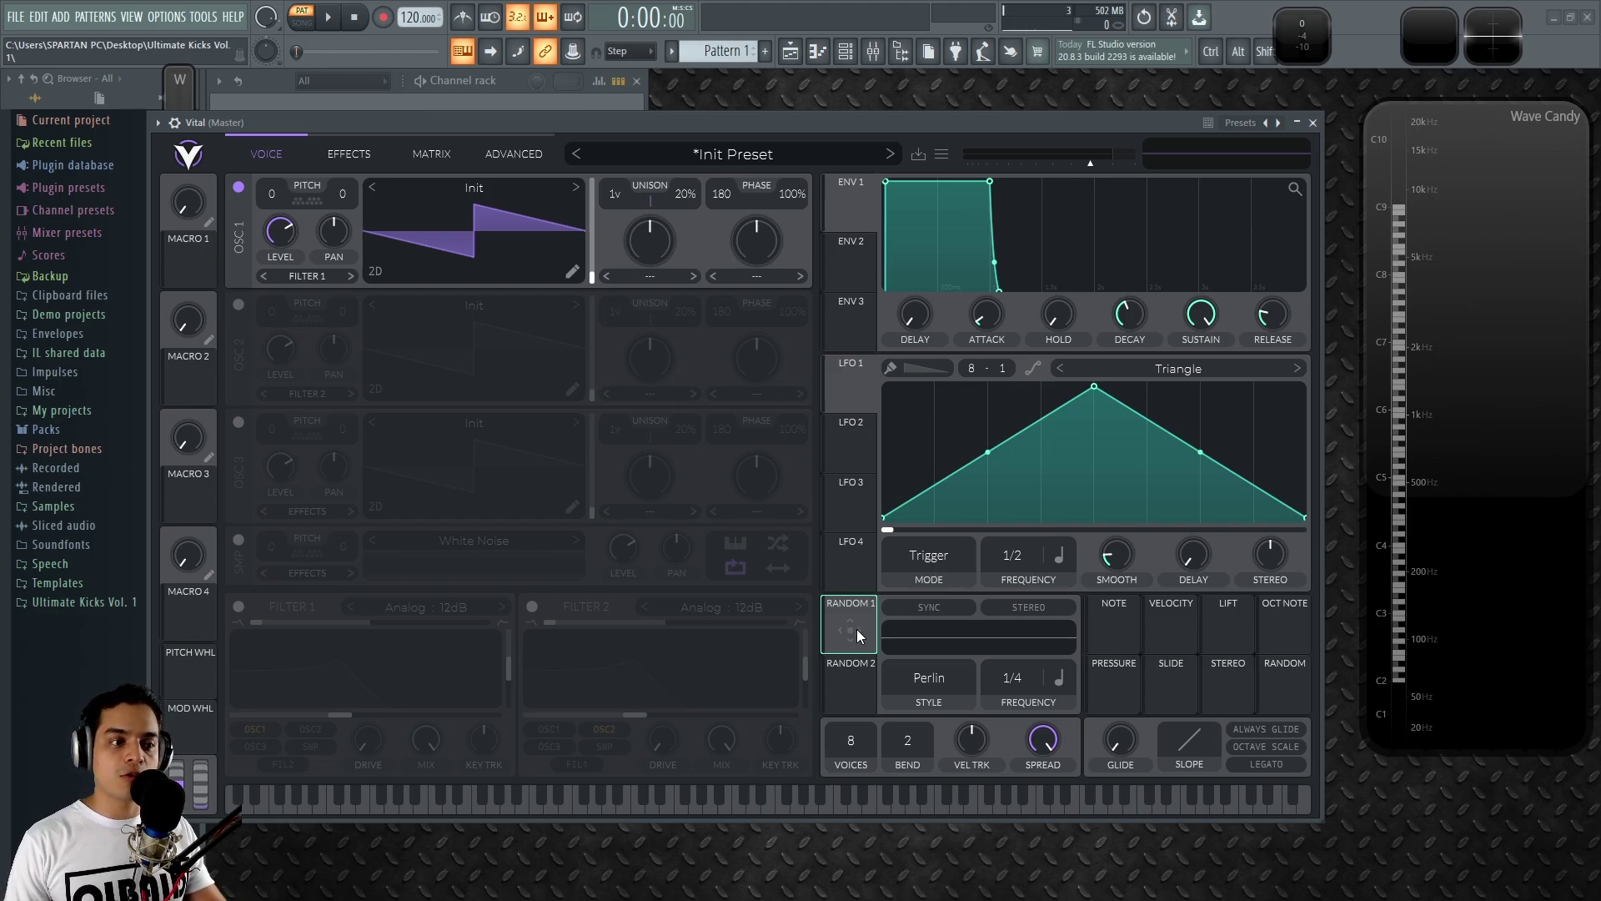
left_click_drag(857, 629, 273, 263)
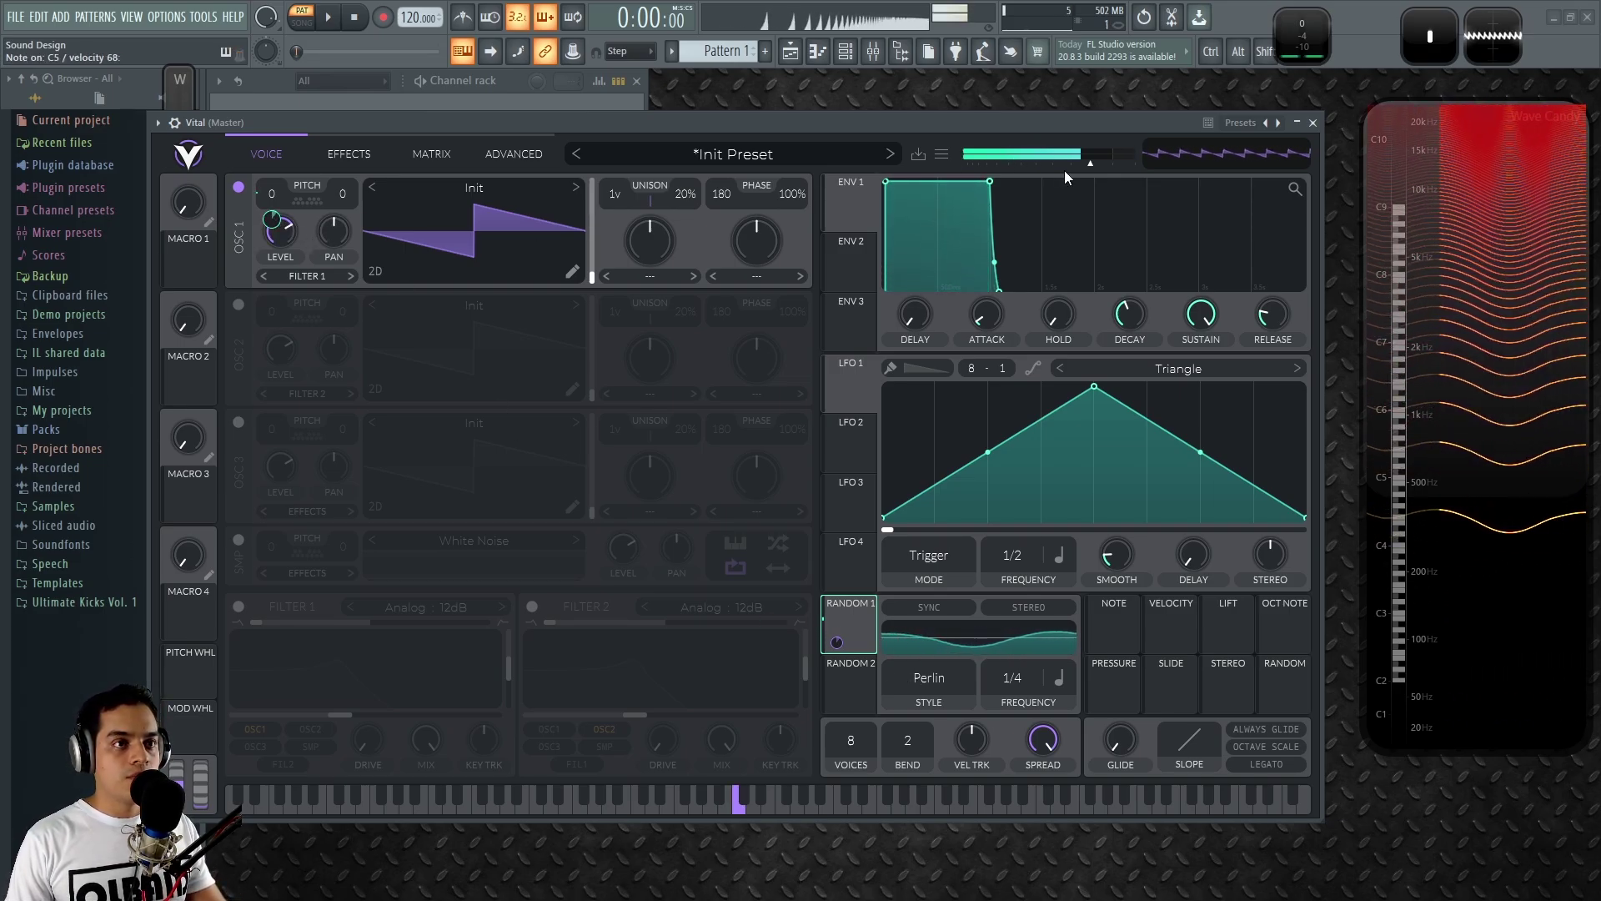
left_click_drag(1088, 164, 1071, 167)
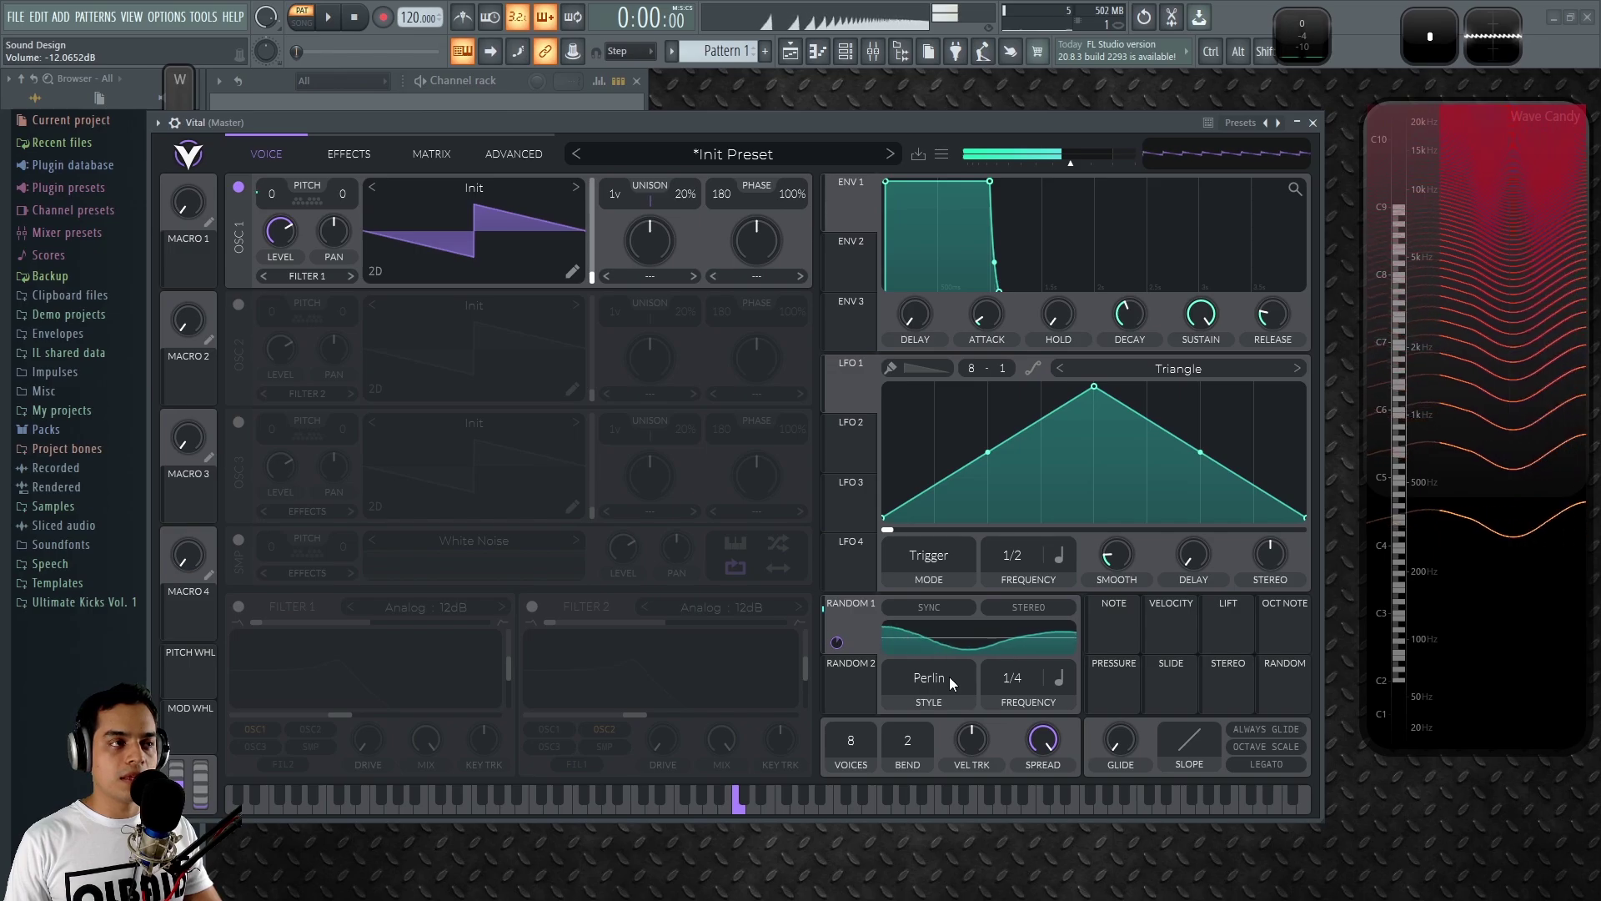
Try the Stereo and Sync options on Random 1 while it modulates oscillator 1's transpose, and switch both back off
mouse_move(259, 205)
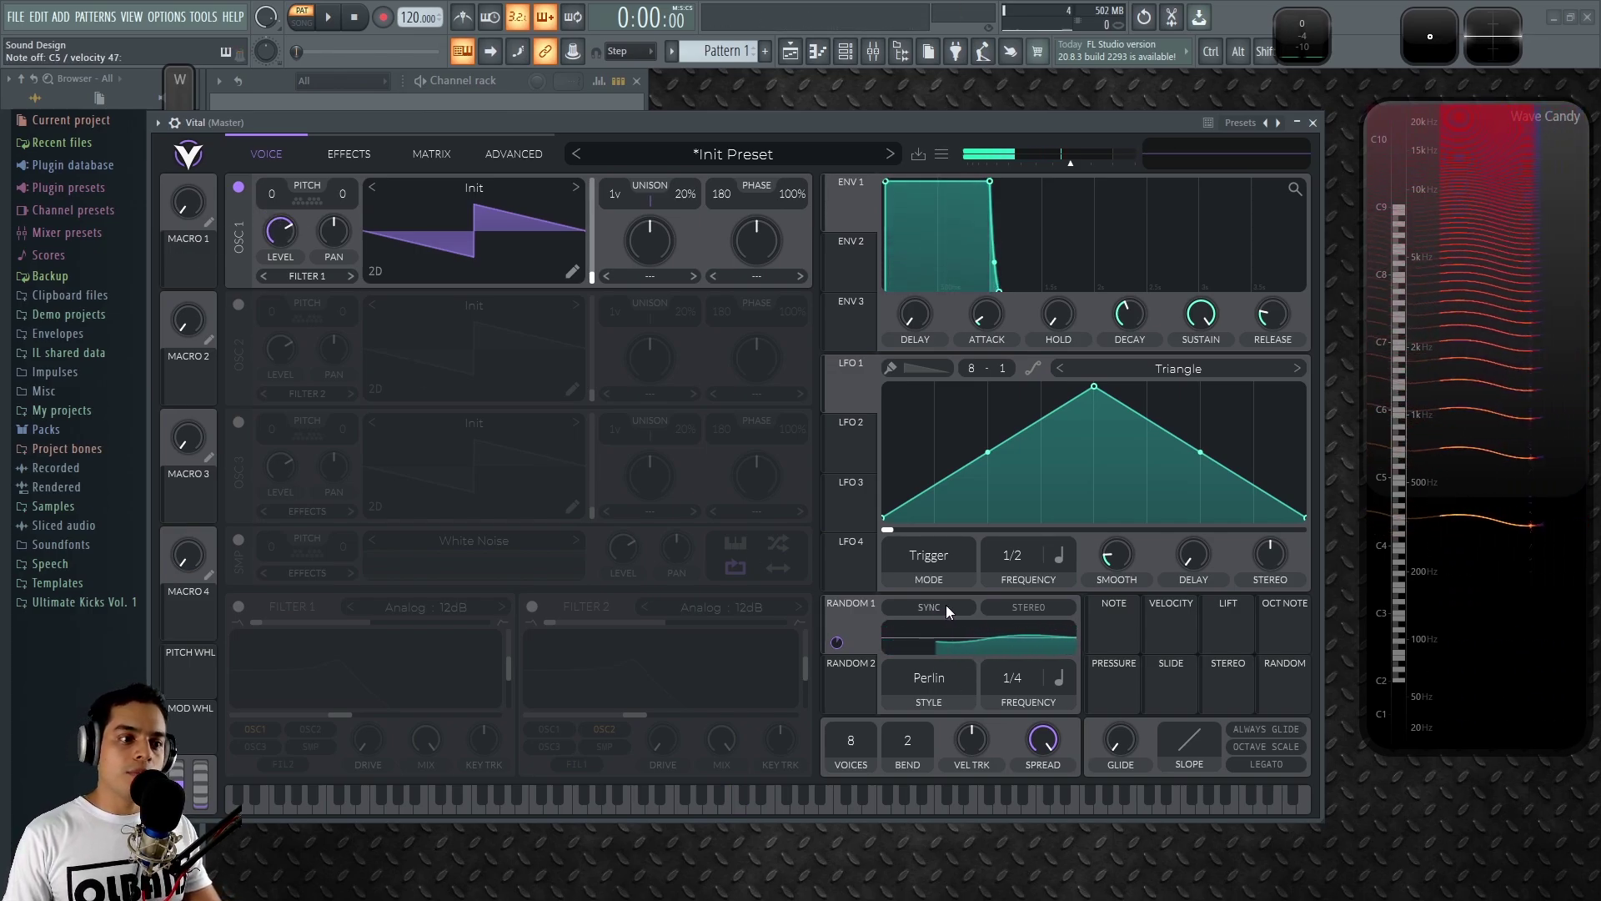
left_click(1038, 606)
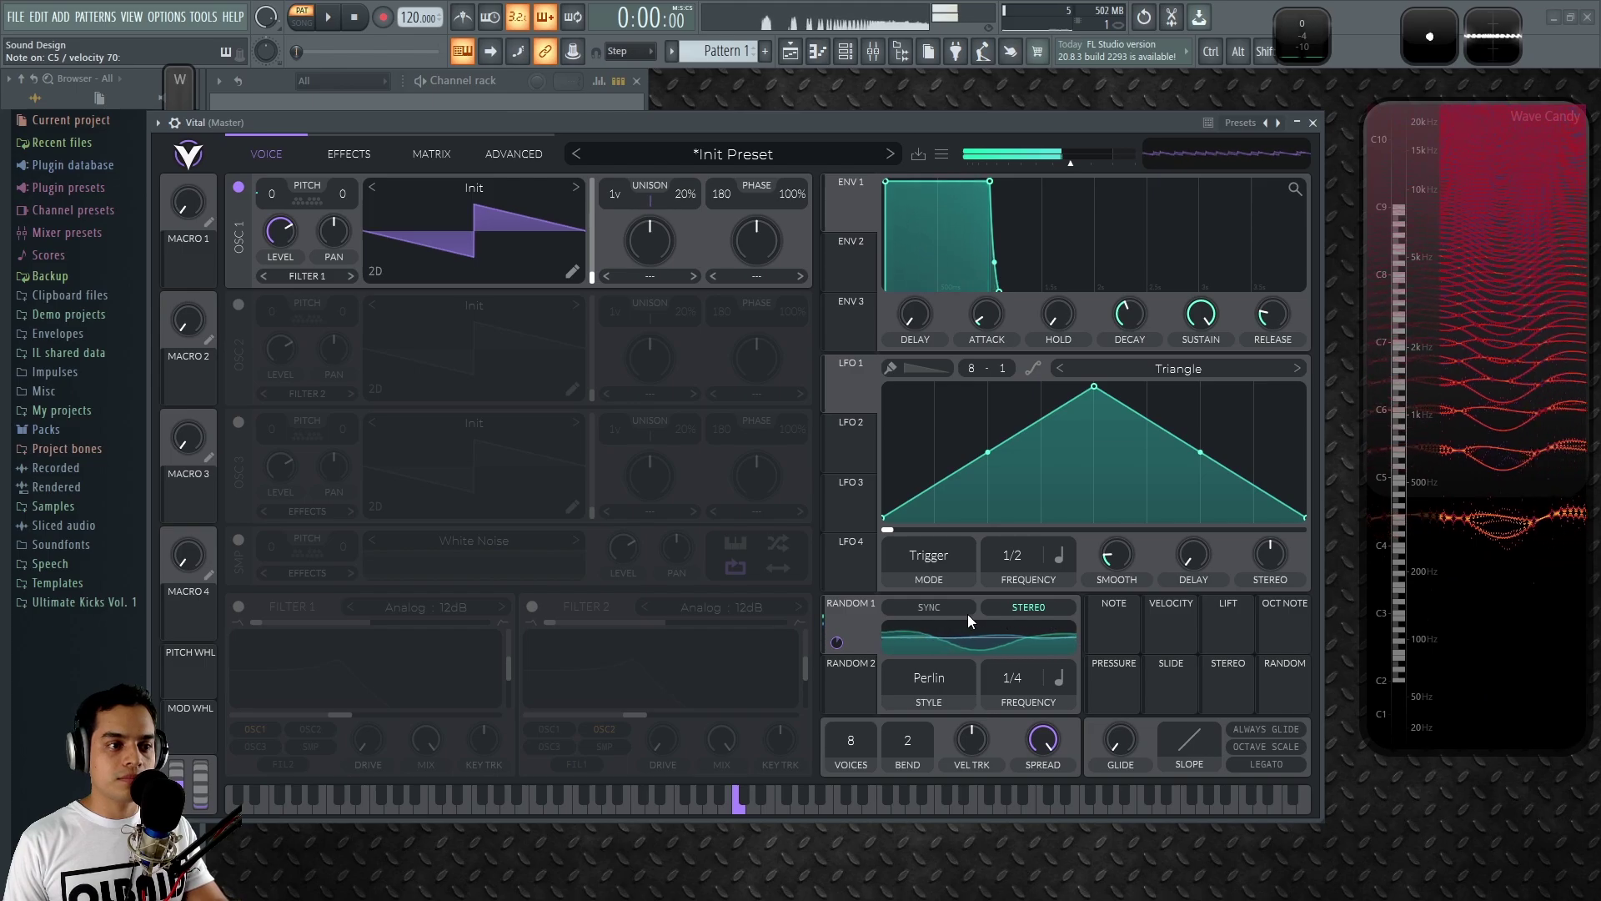
left_click_drag(838, 642, 837, 694)
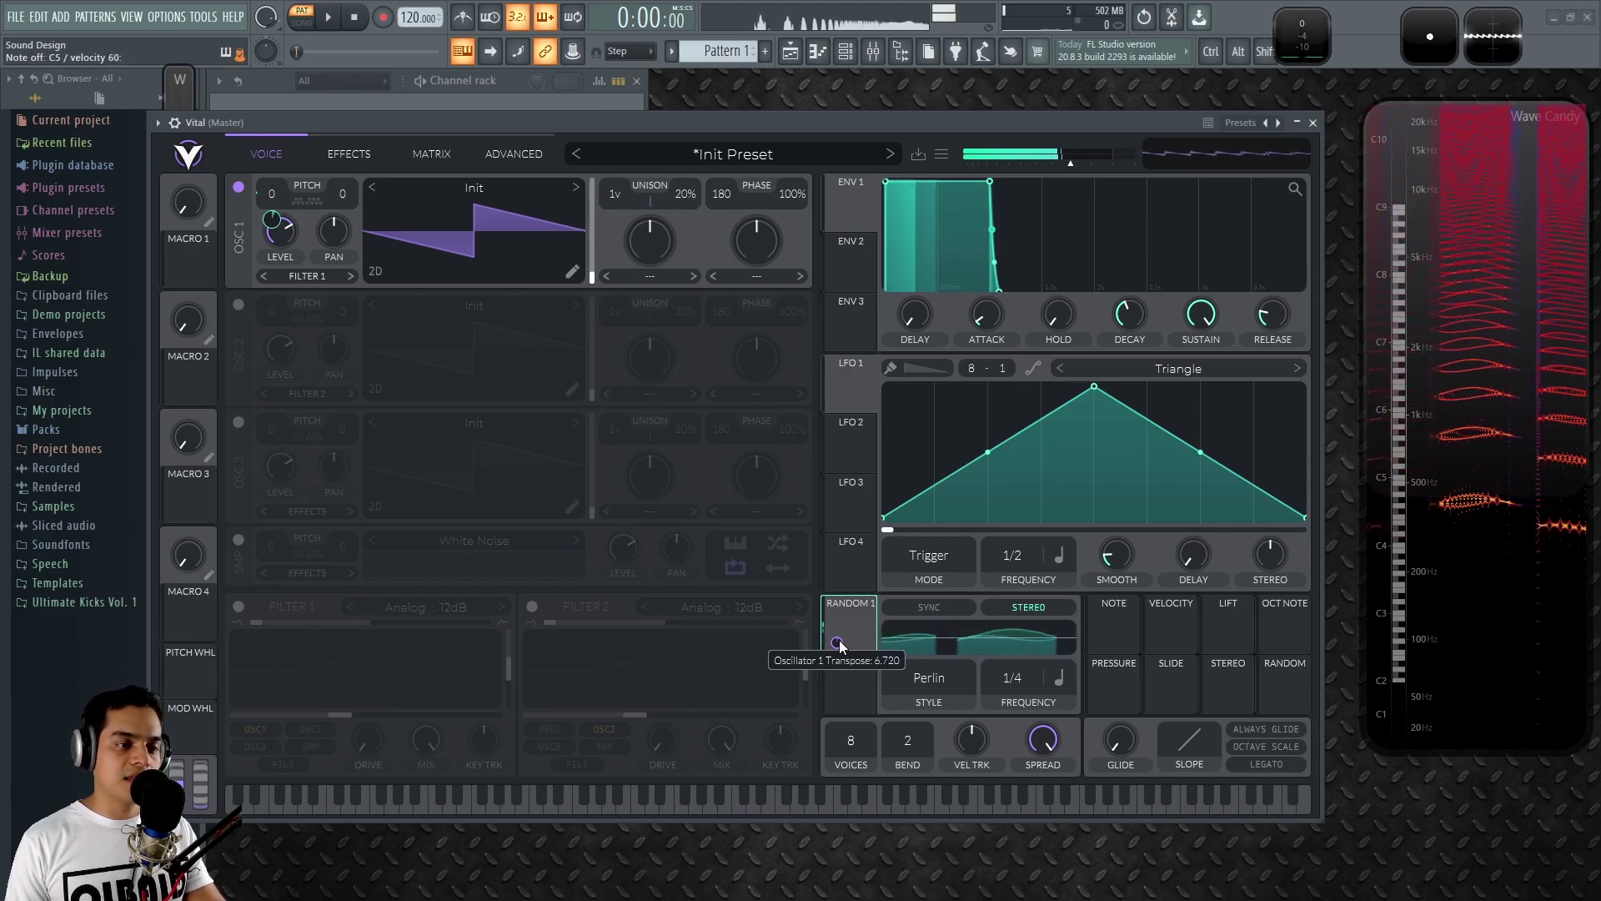
left_click(949, 604)
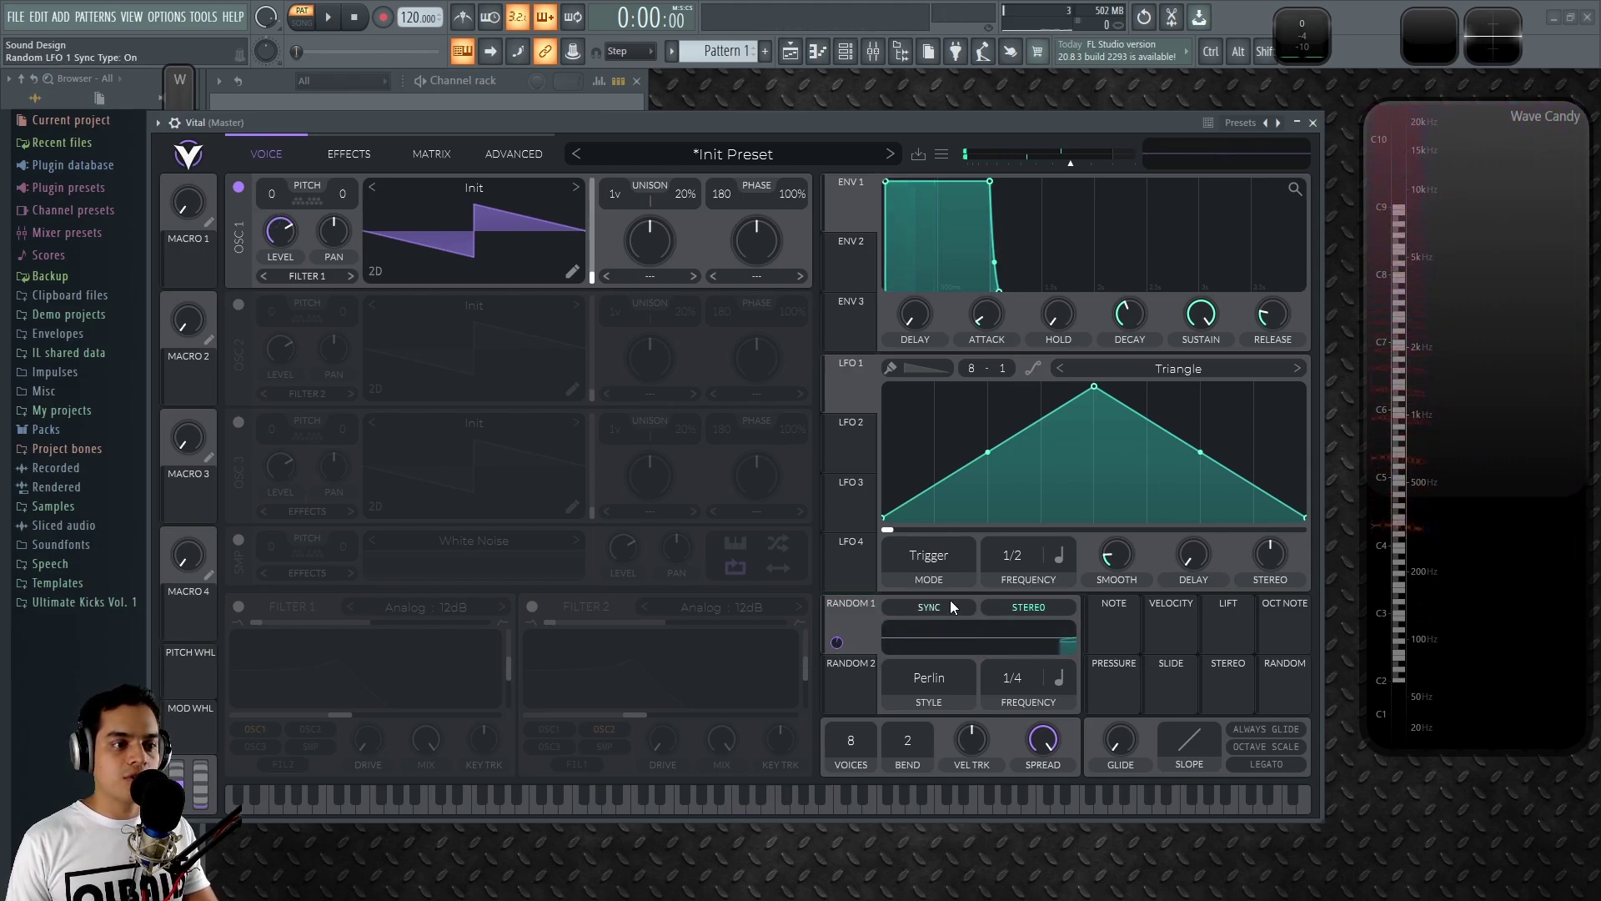
left_click(1040, 606)
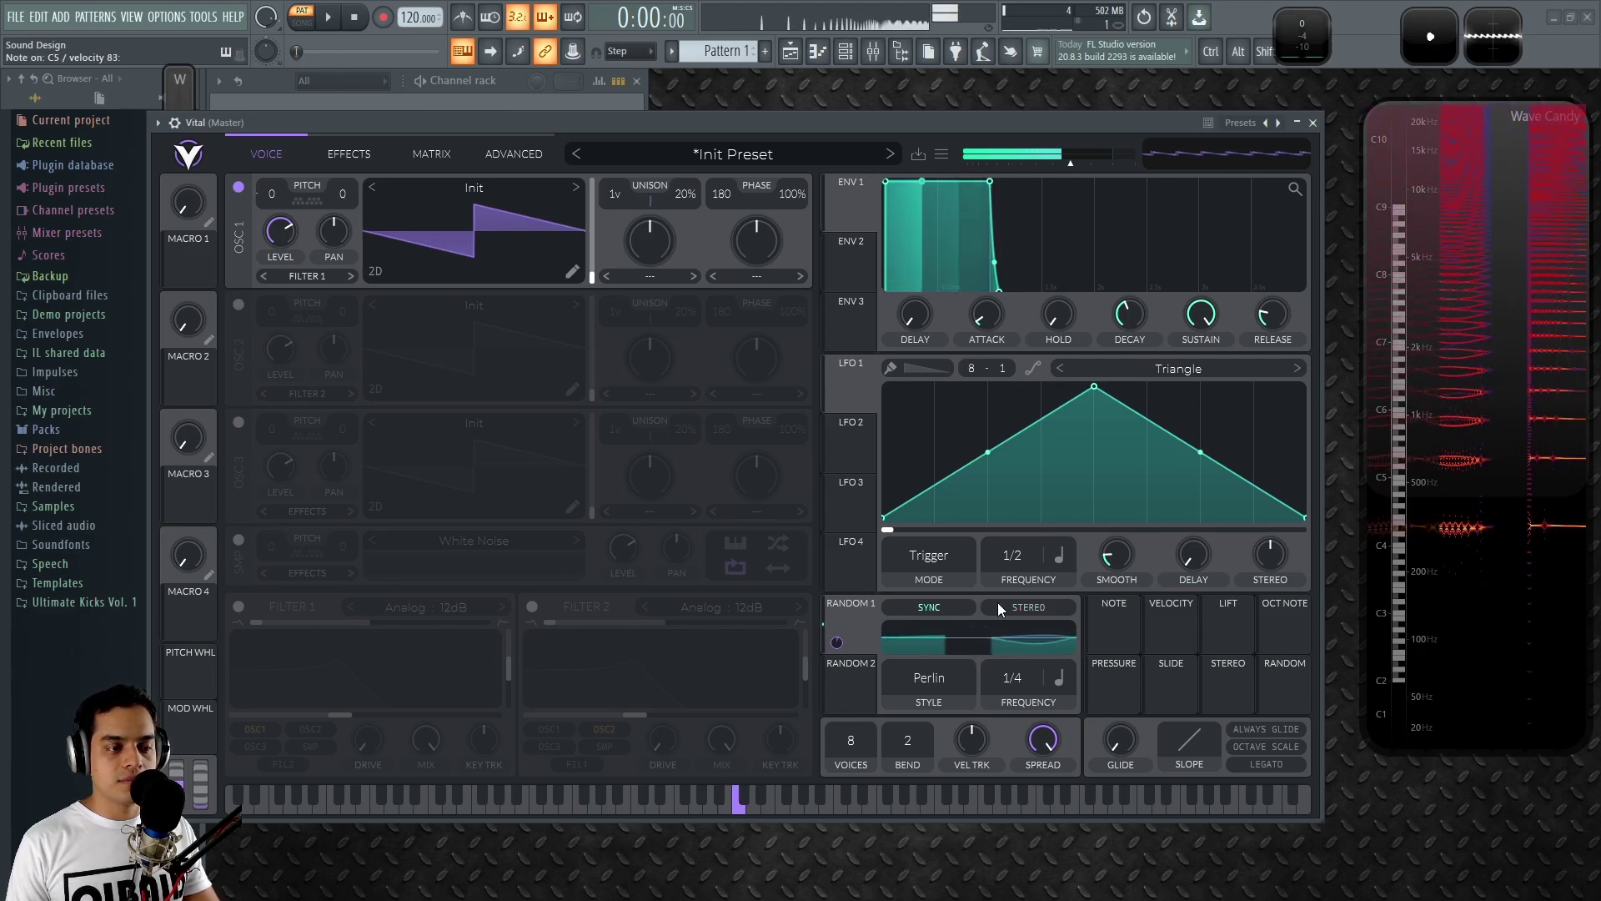
left_click(951, 606)
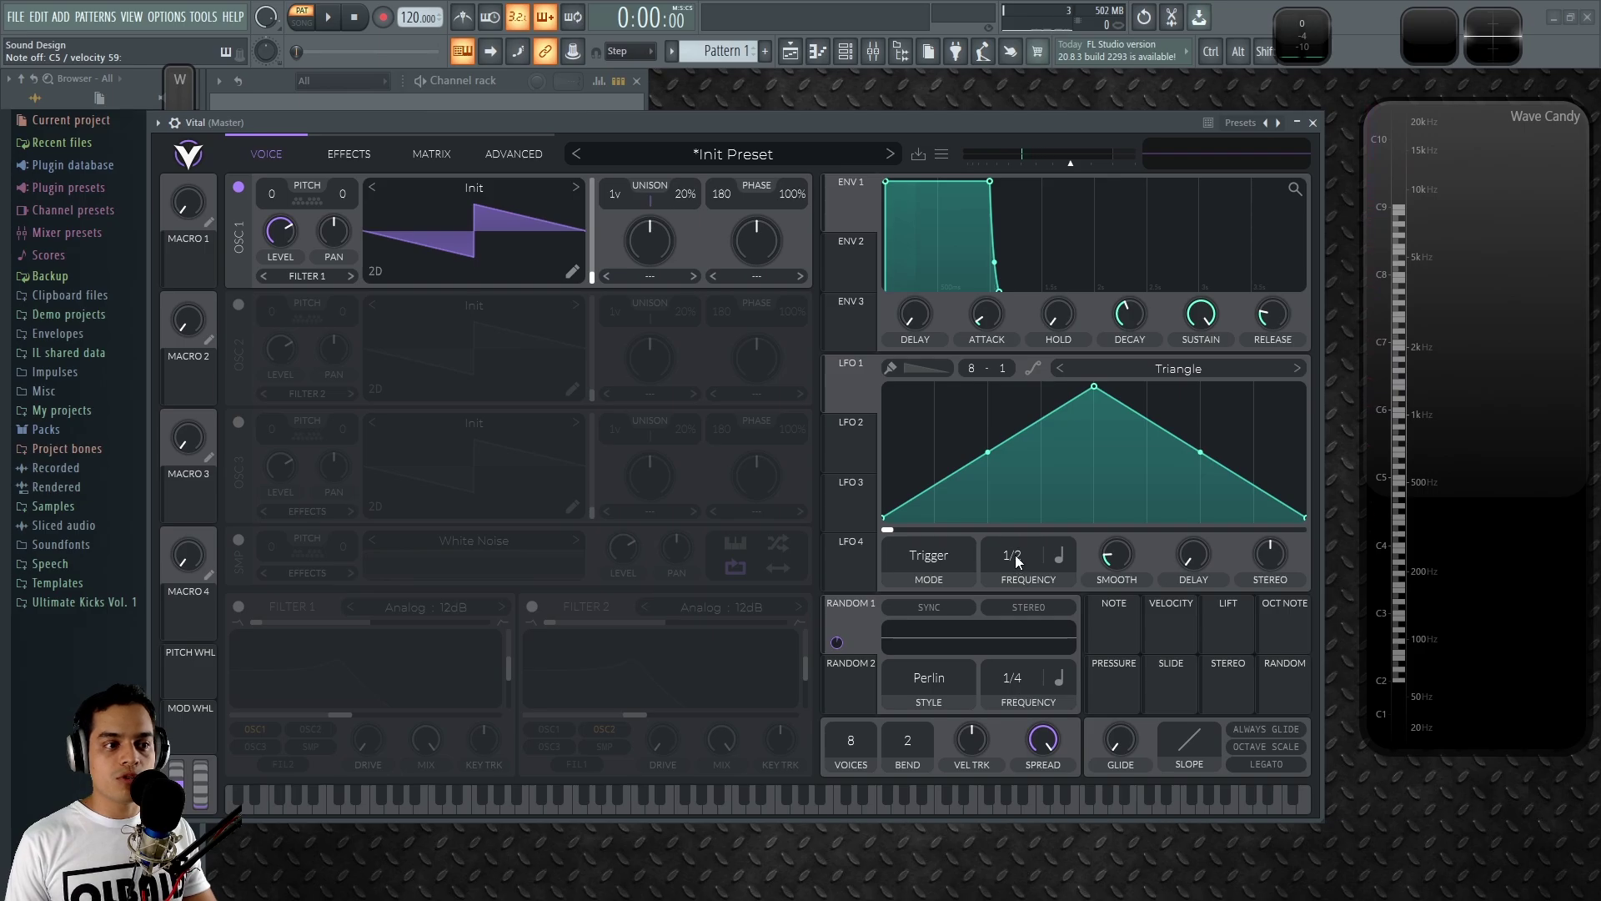
Examine the timing modes available for Random 1's frequency without choosing a different one
left_click(1059, 678)
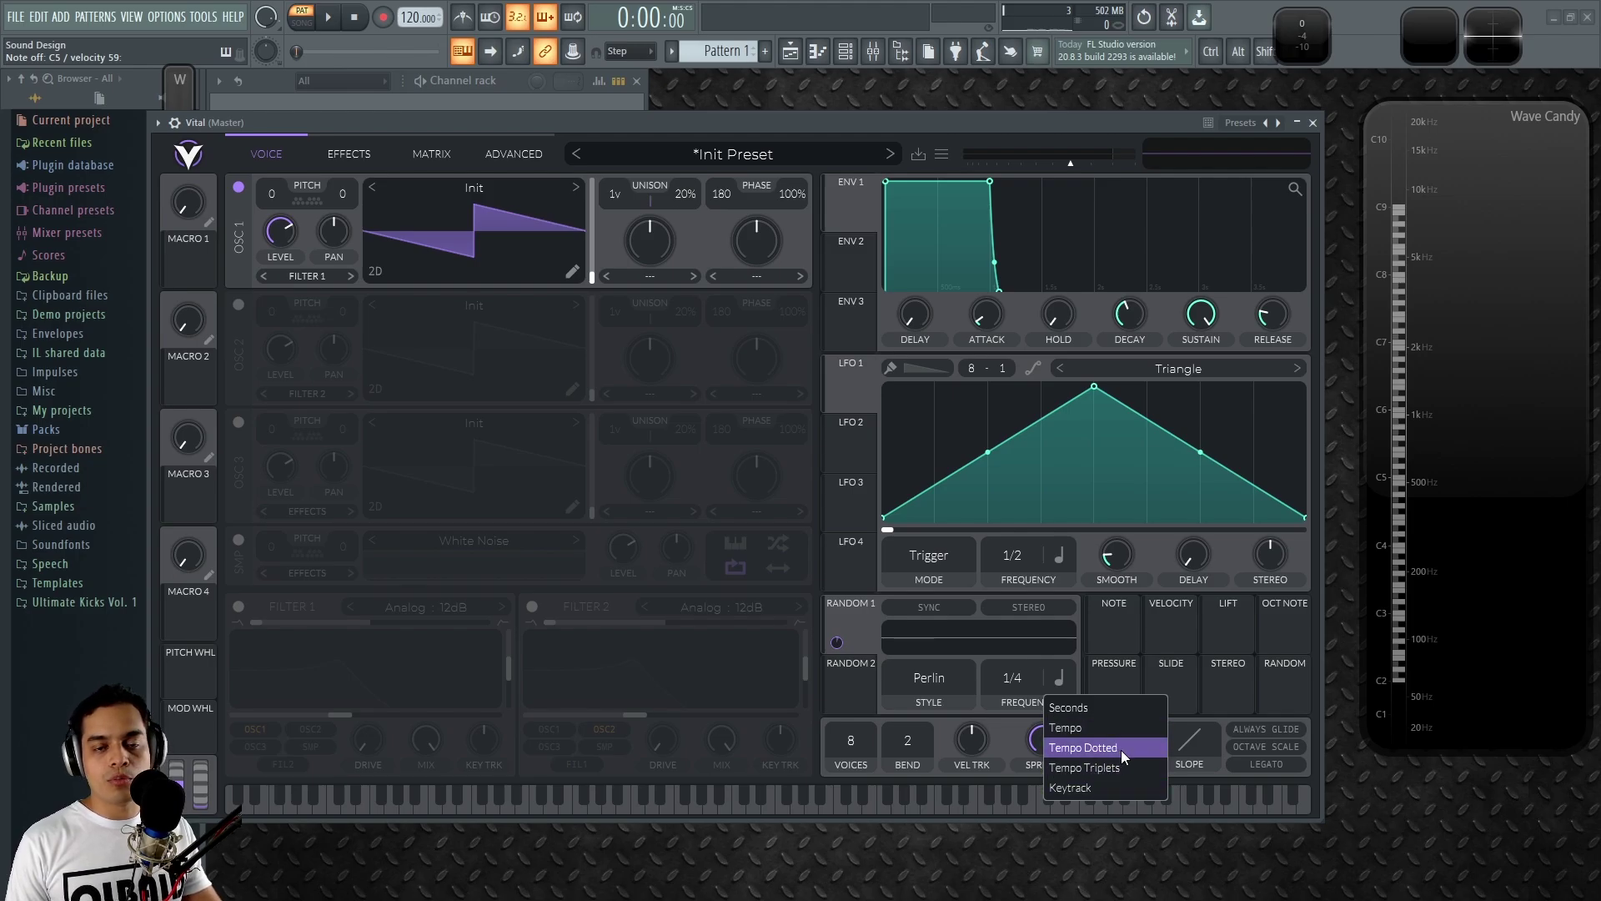
left_click(1007, 672)
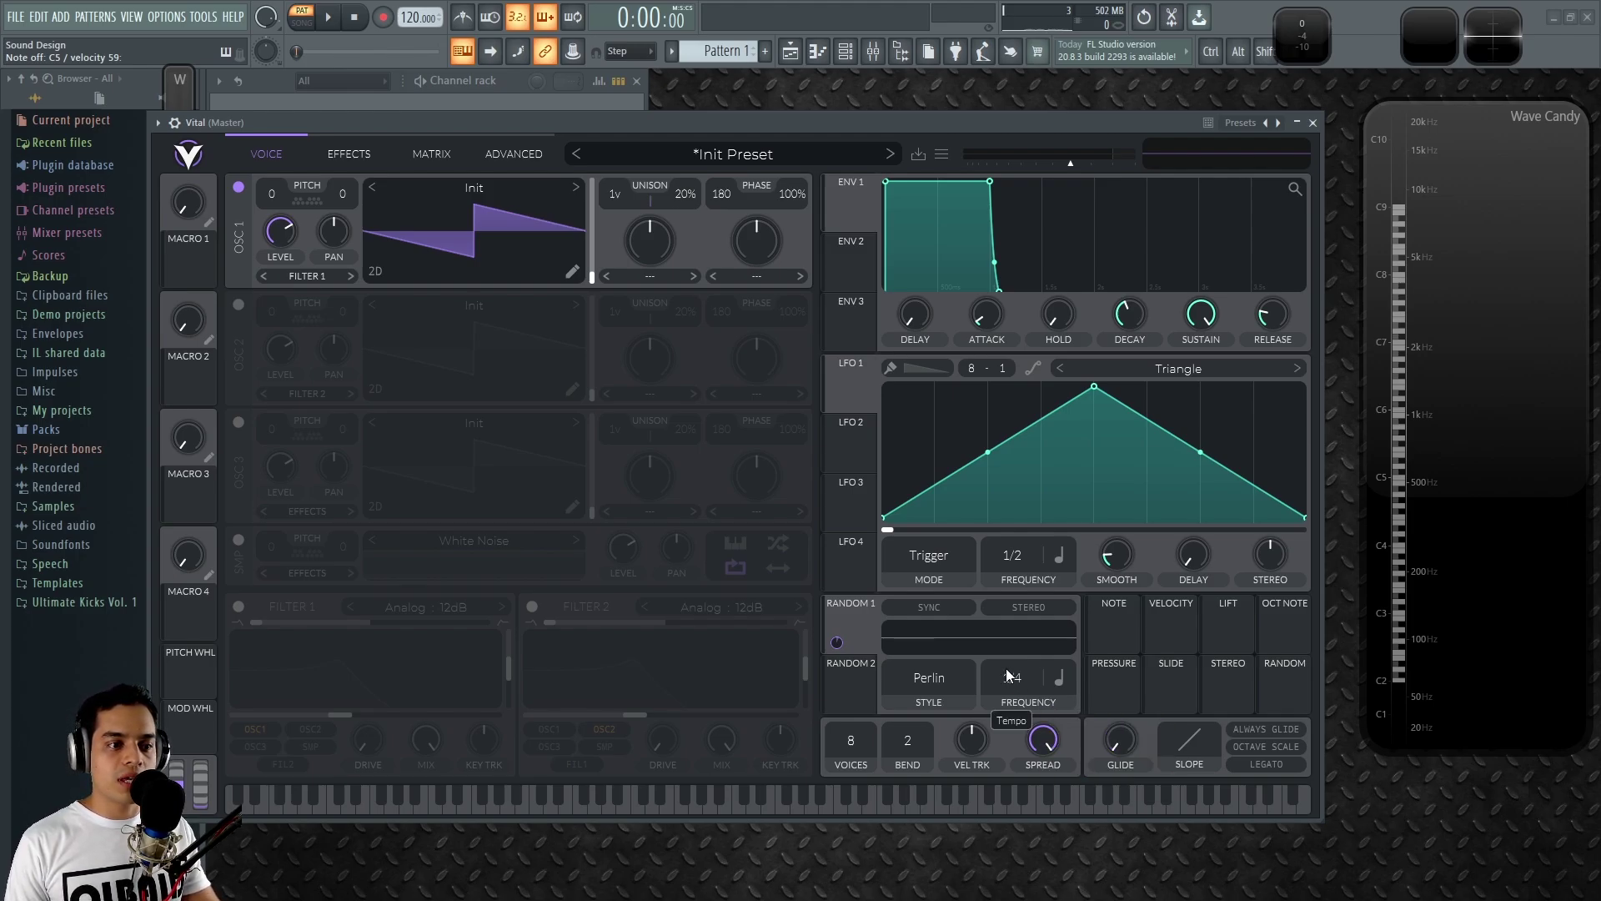
left_click(1057, 677)
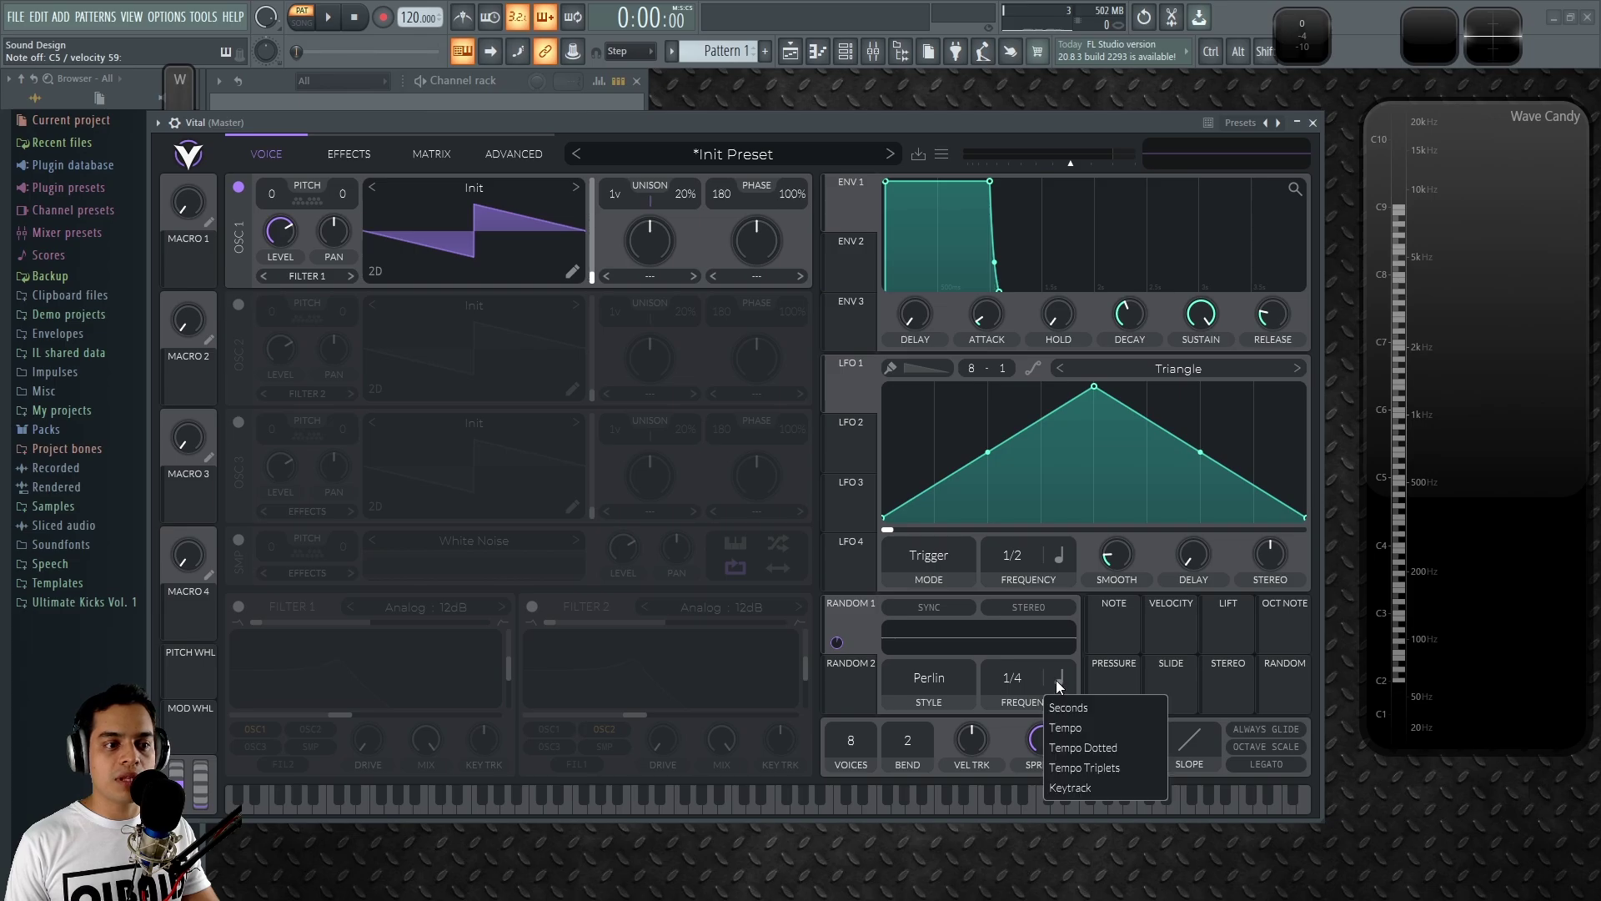
left_click(1014, 679)
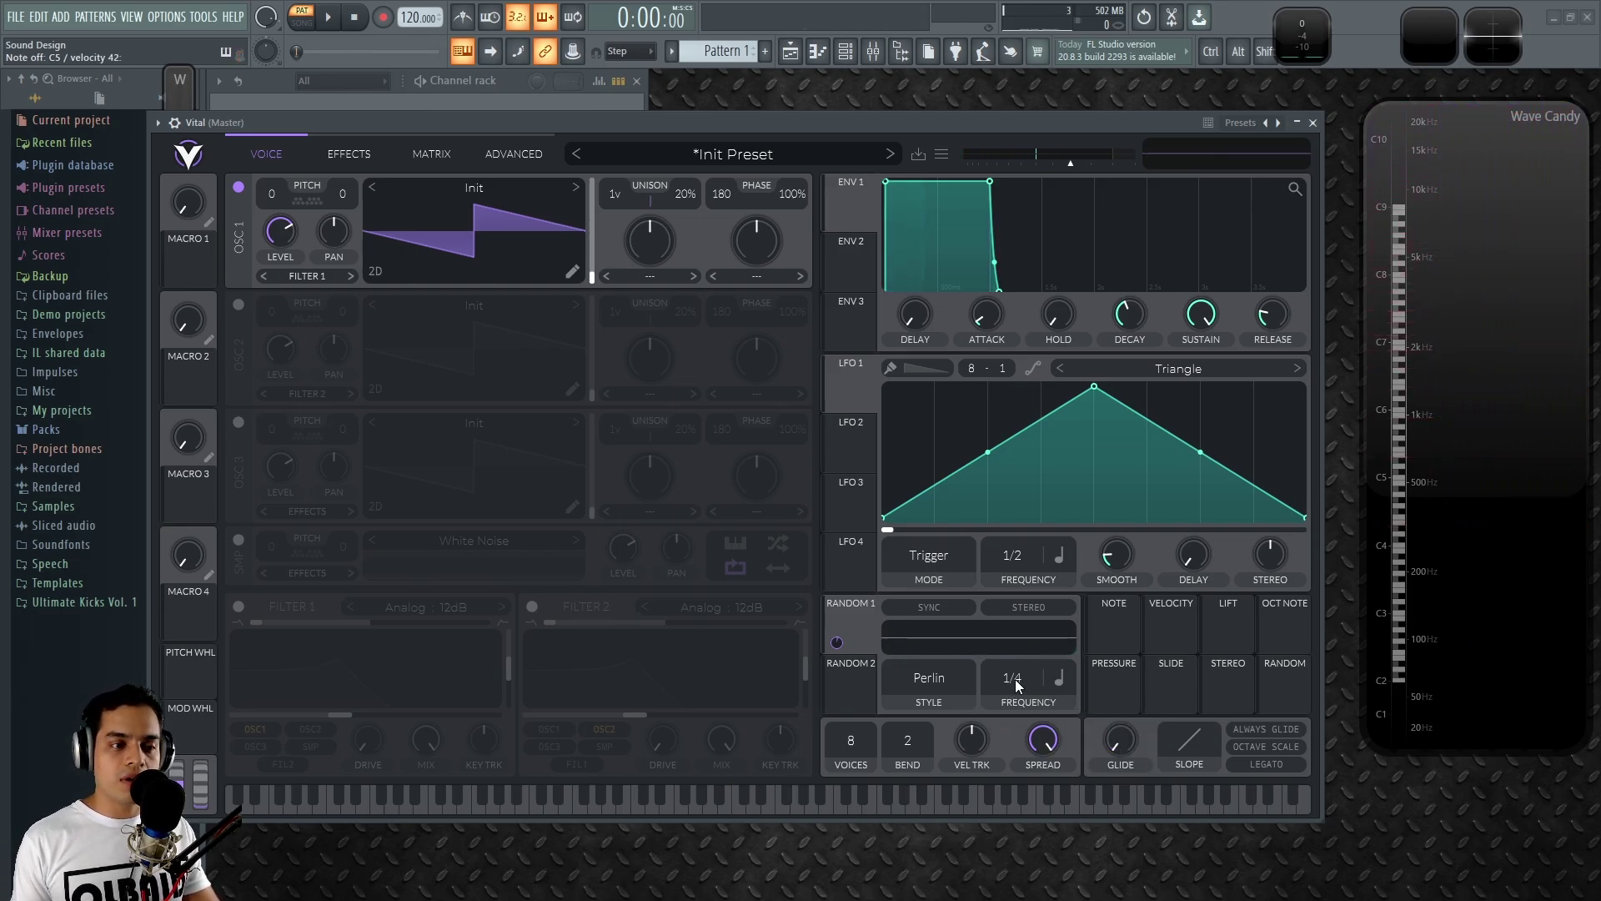
Select the Perlin style for Random 1, switch it to Sample & Hold, and audition it with a held note
left_click(929, 677)
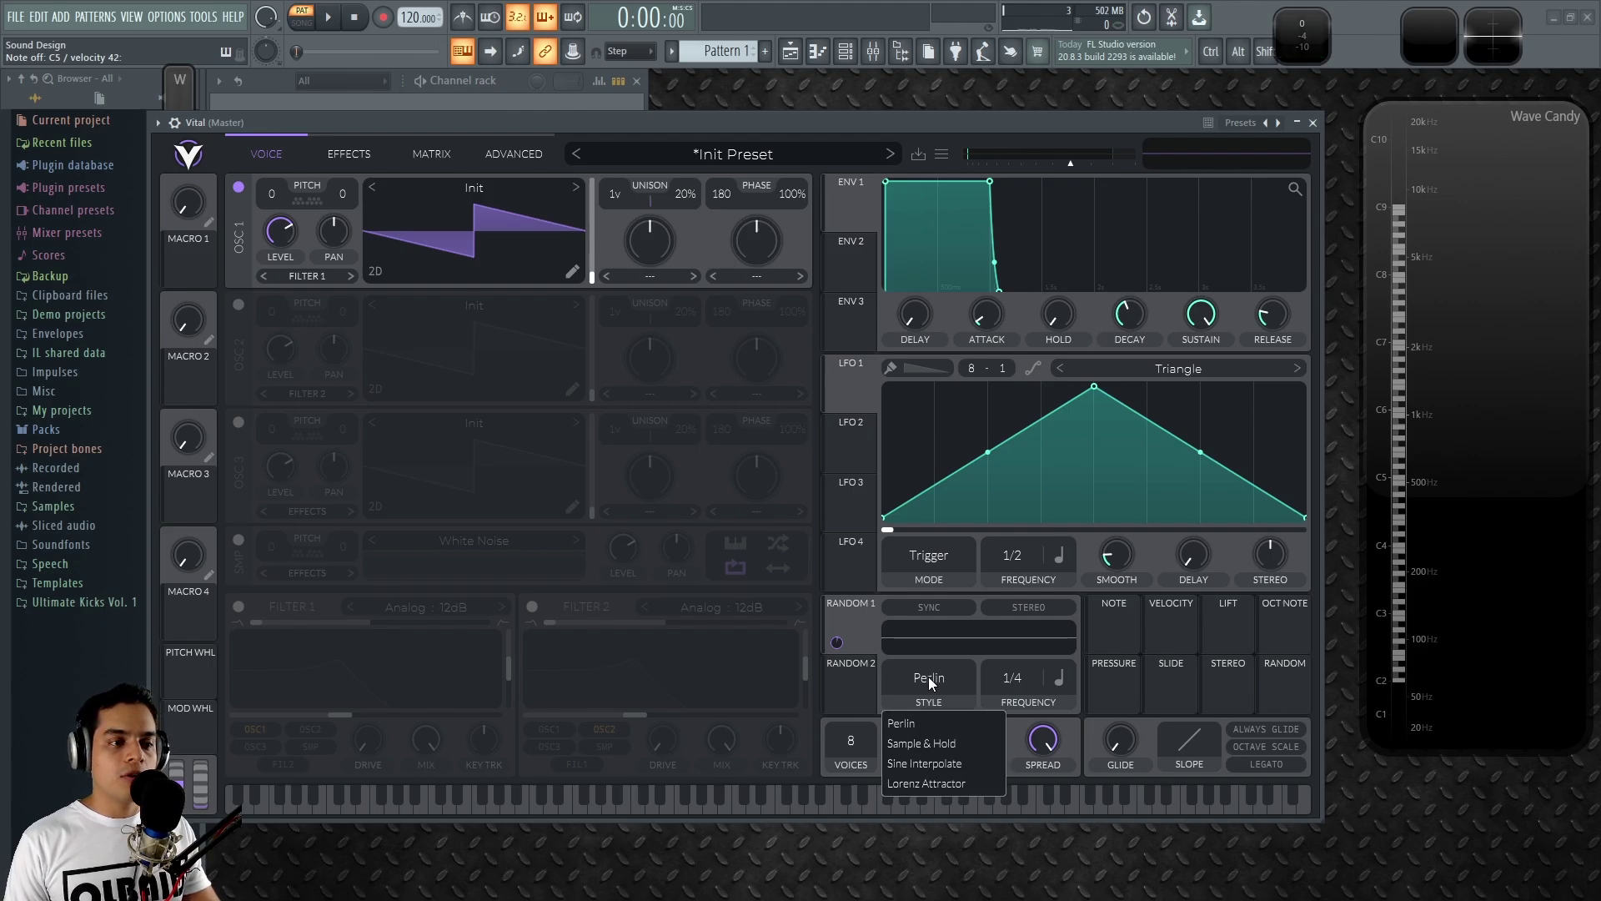
left_click(919, 716)
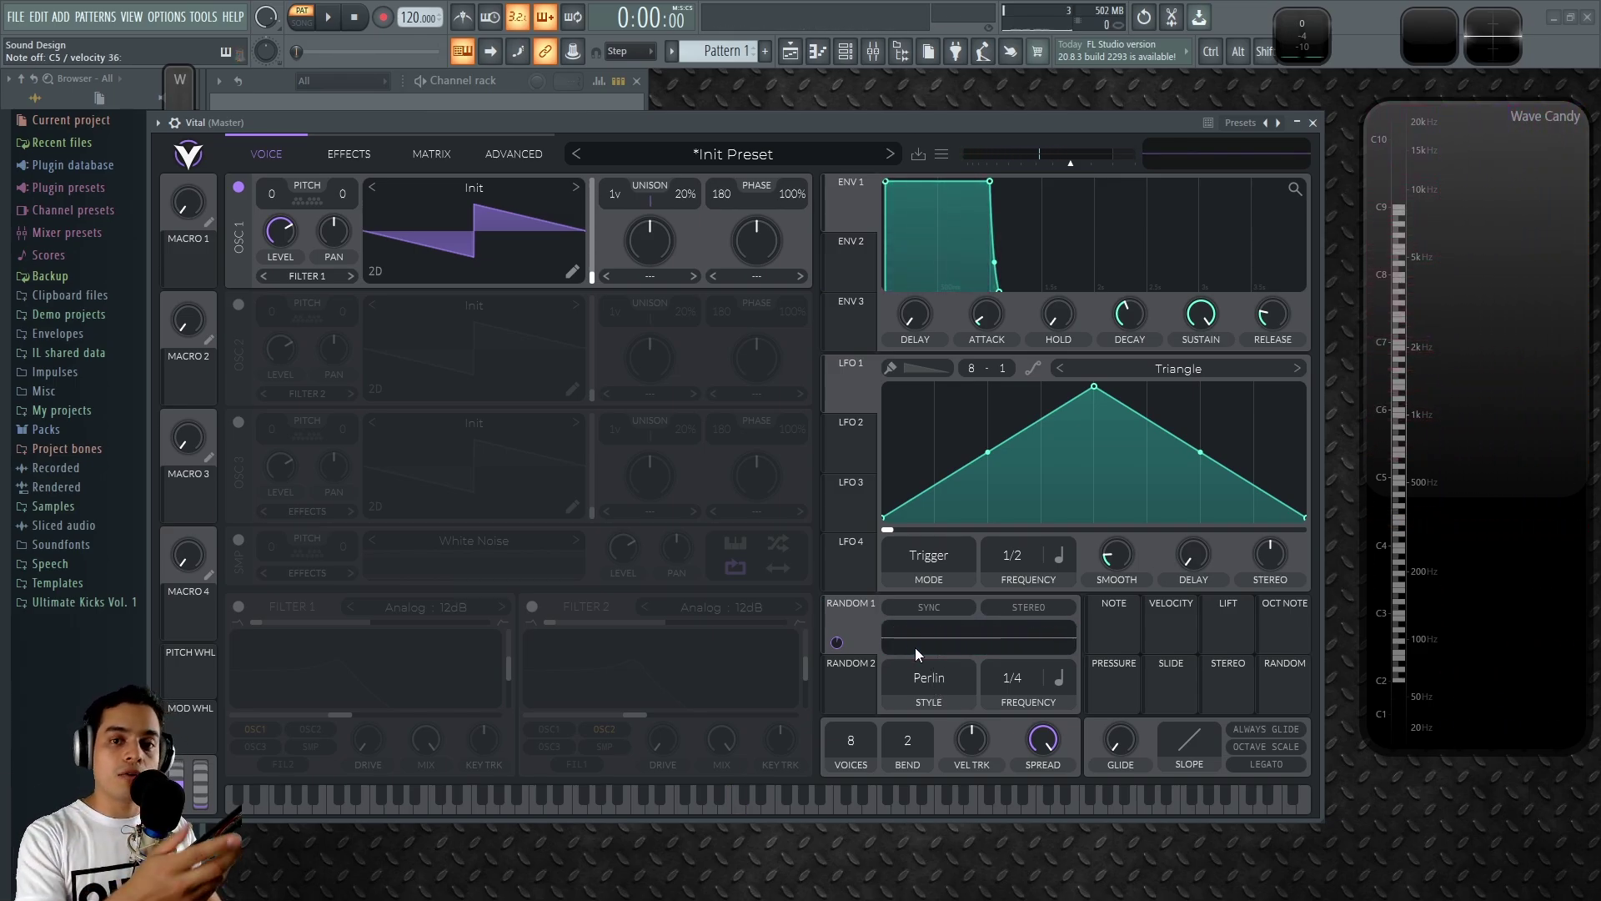
left_click(929, 667)
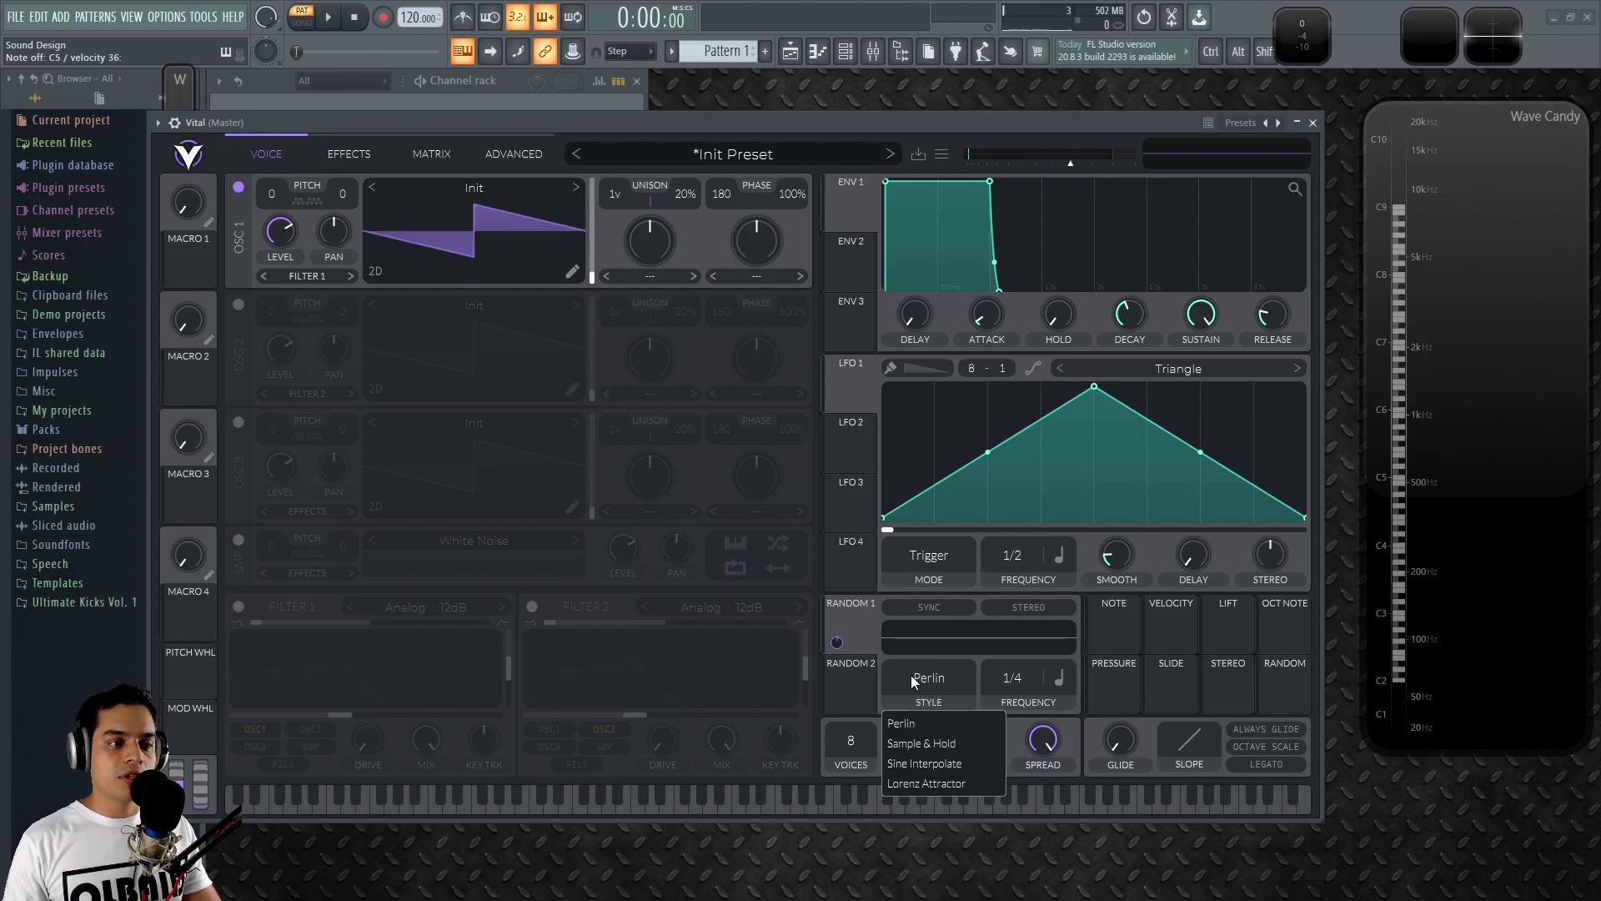
left_click(934, 744)
key("q")
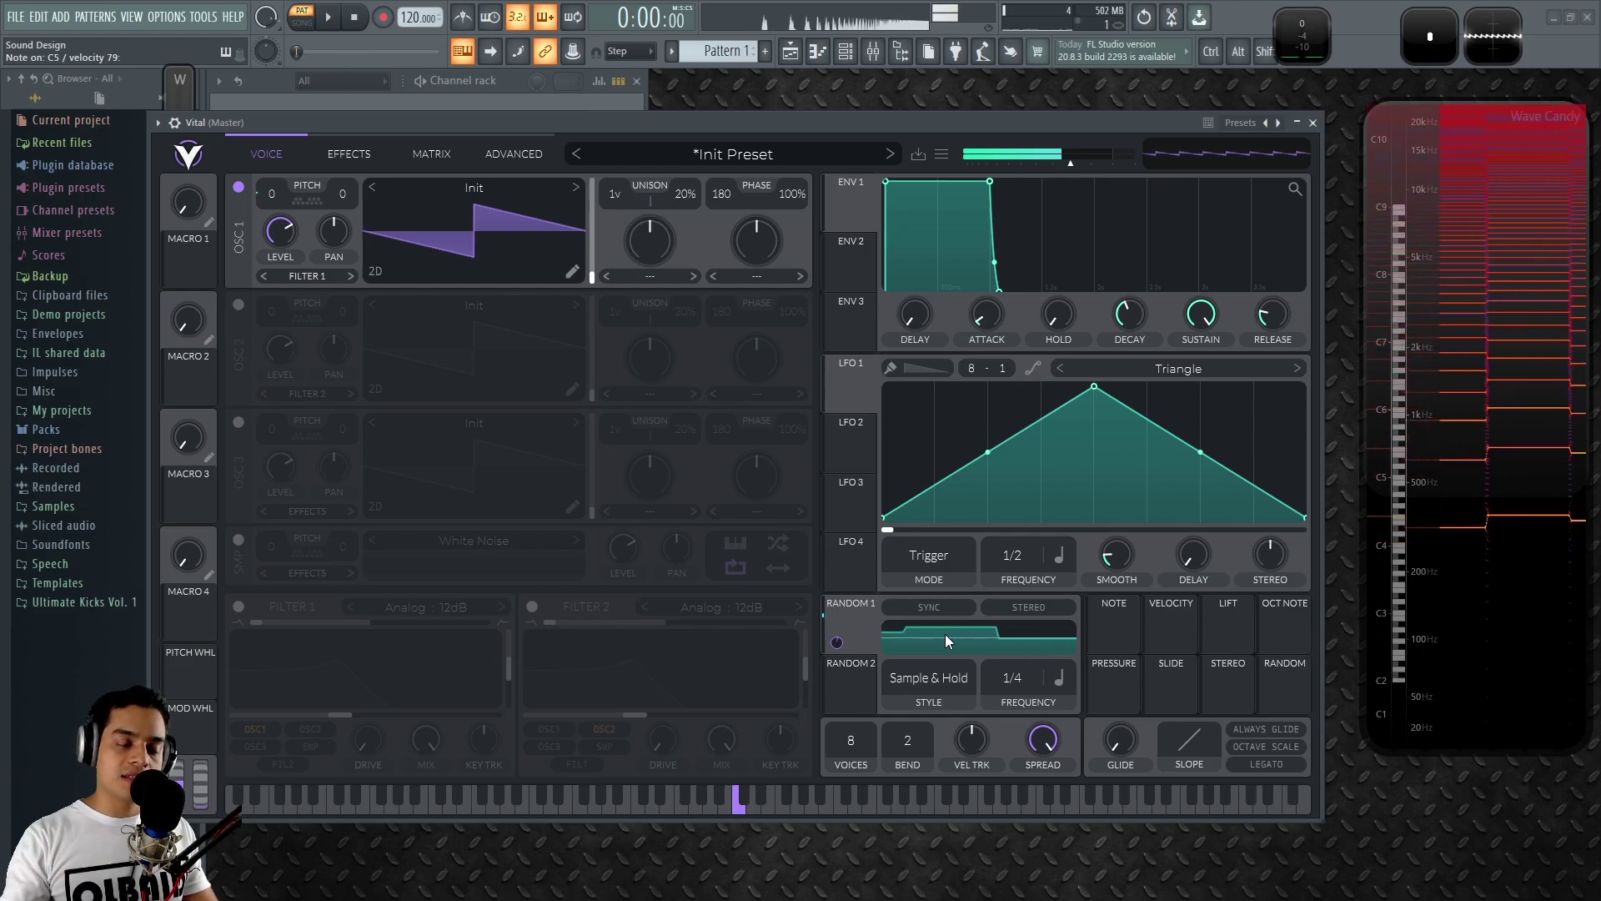
Set Random 1's style to Sine Interpolate and its frequency to 1/16
left_click(927, 671)
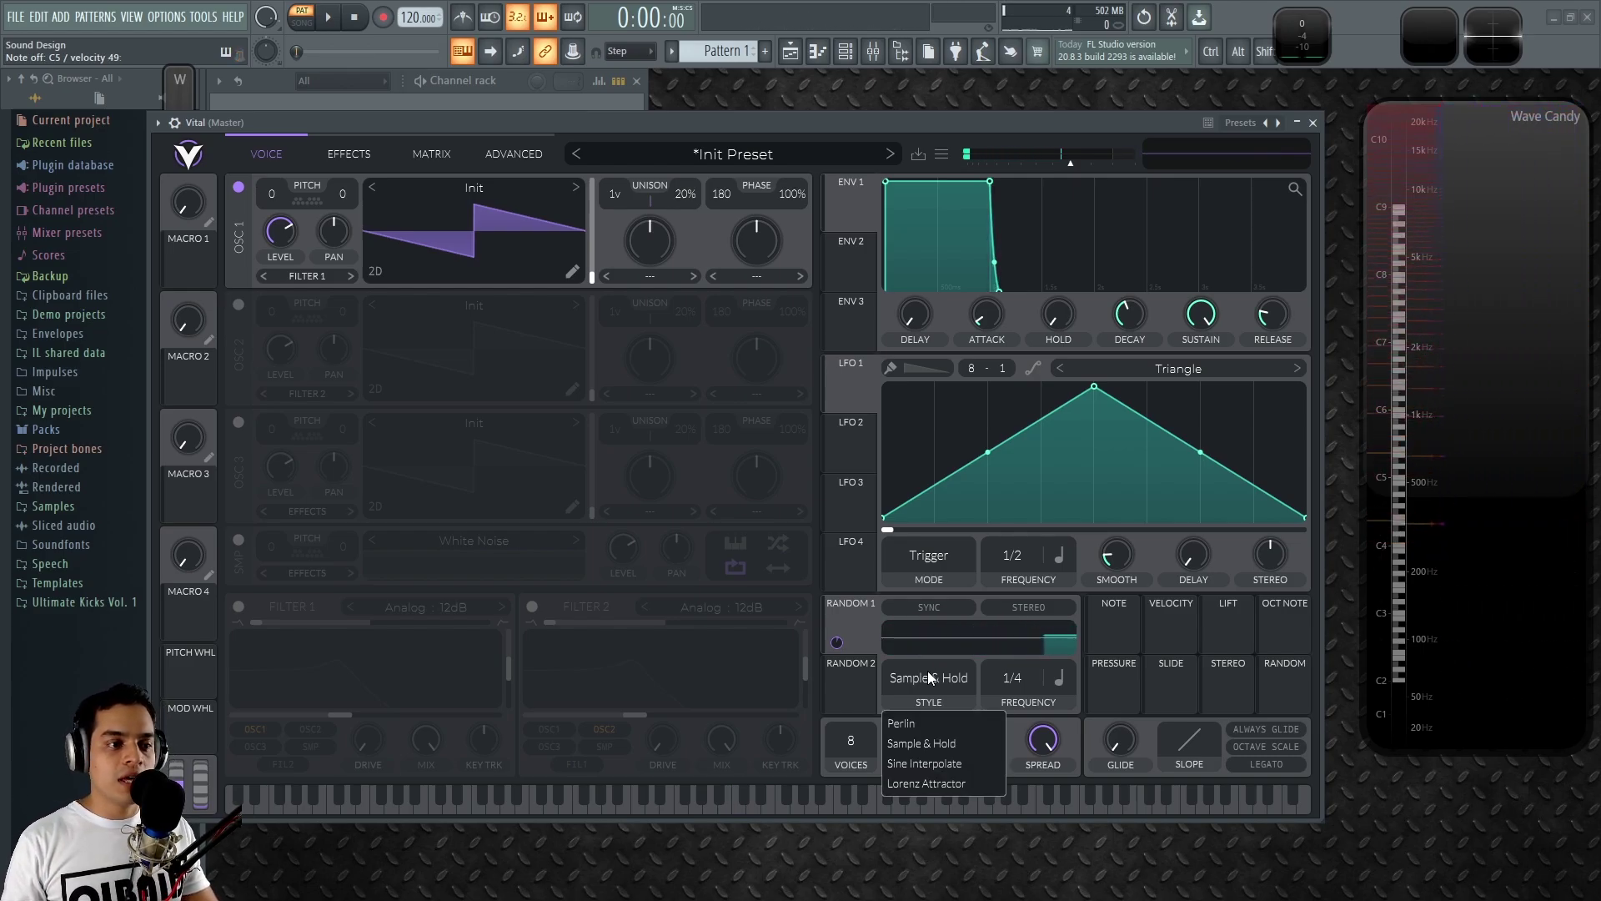
left_click(948, 763)
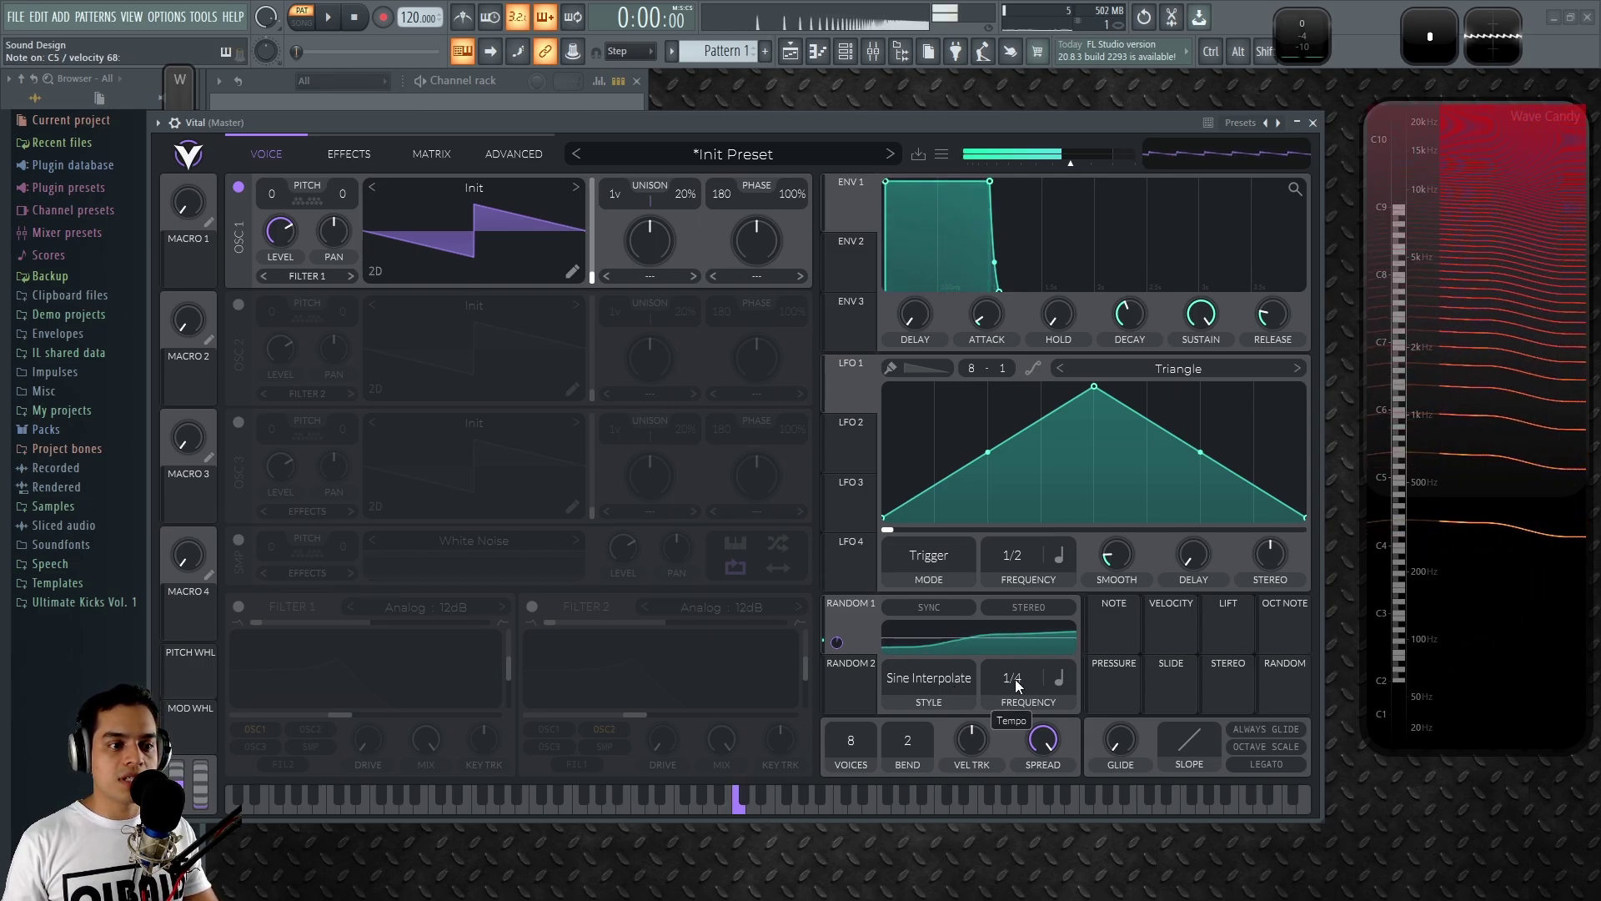
left_click_drag(1014, 679, 1029, 597)
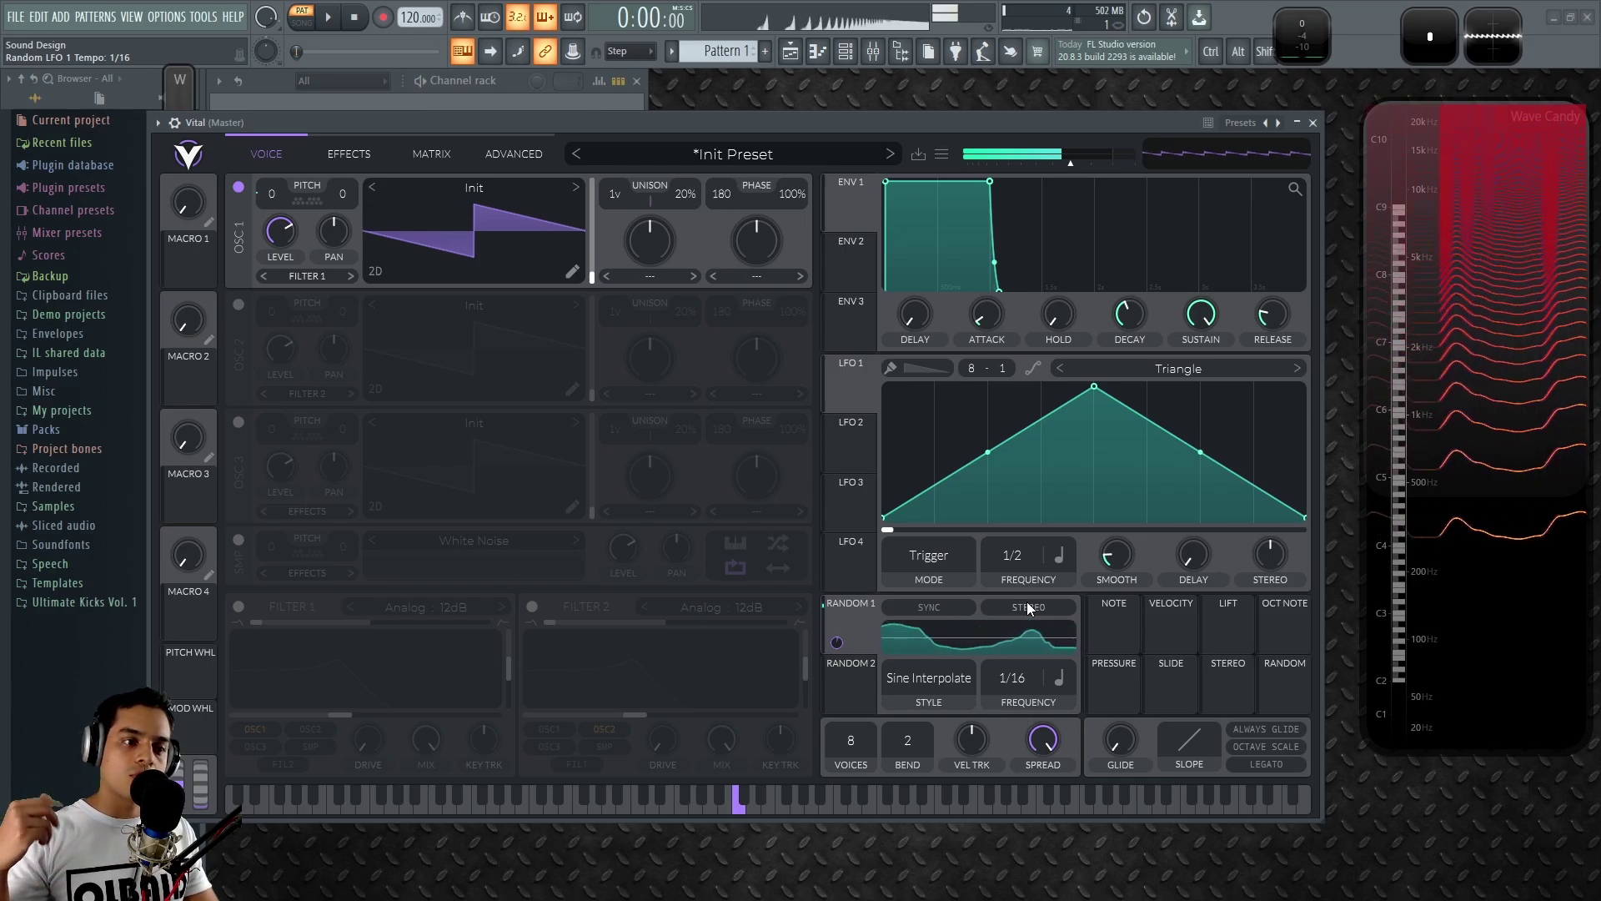
Compare the Lorenz Attractor and Perlin styles on Random 1 and leave it set to Lorenz Attractor
left_click(945, 668)
left_click(927, 786)
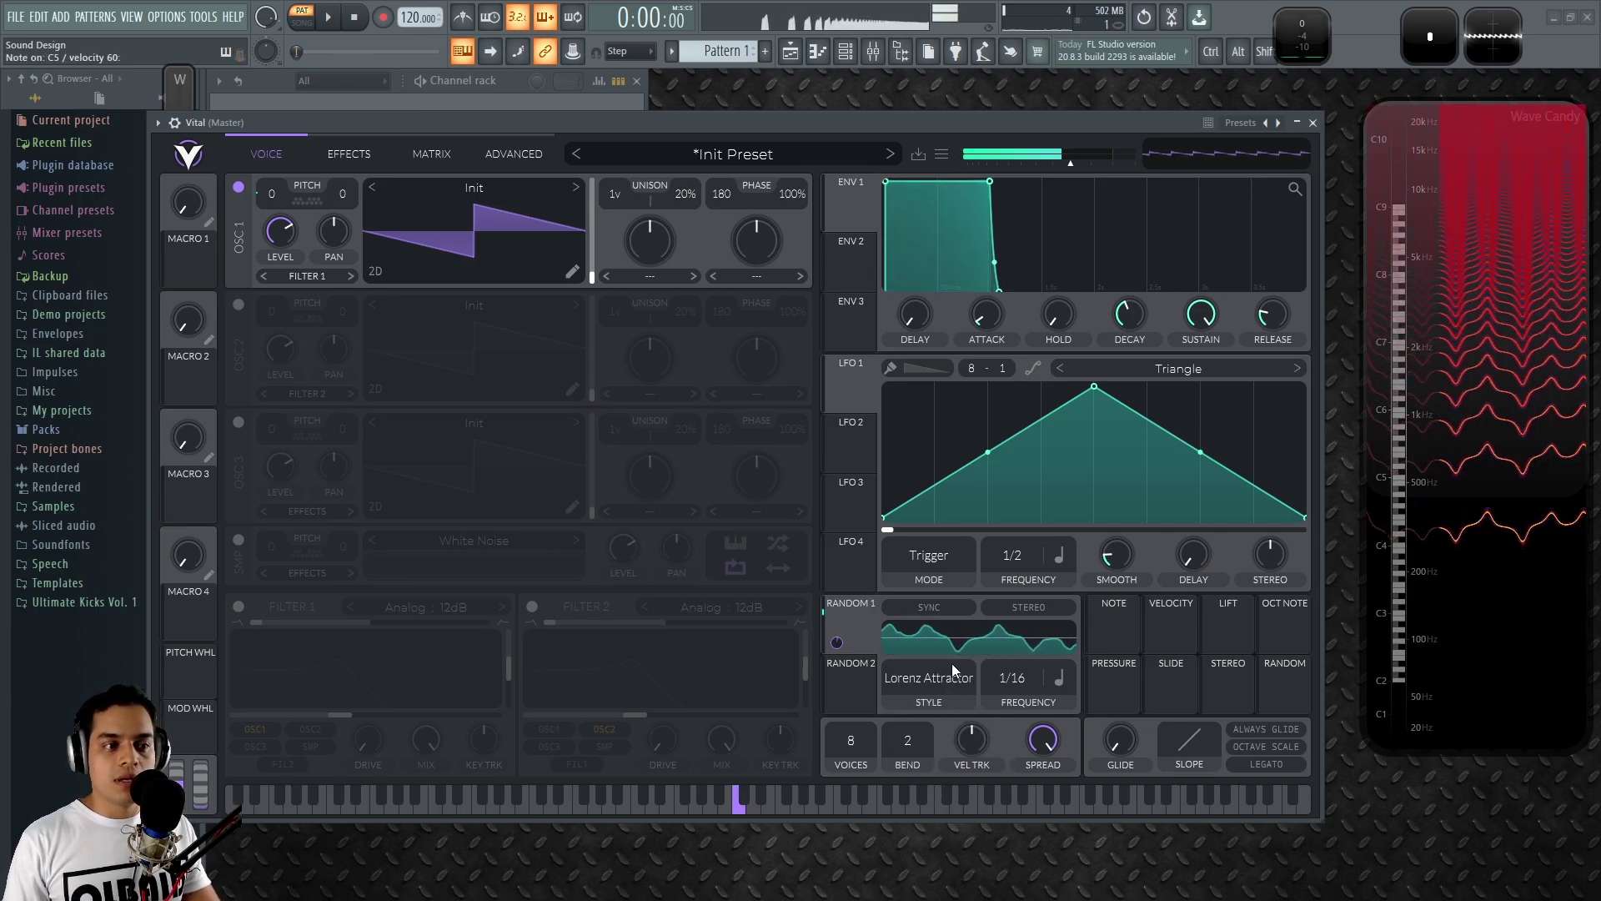
left_click(937, 687)
left_click(912, 723)
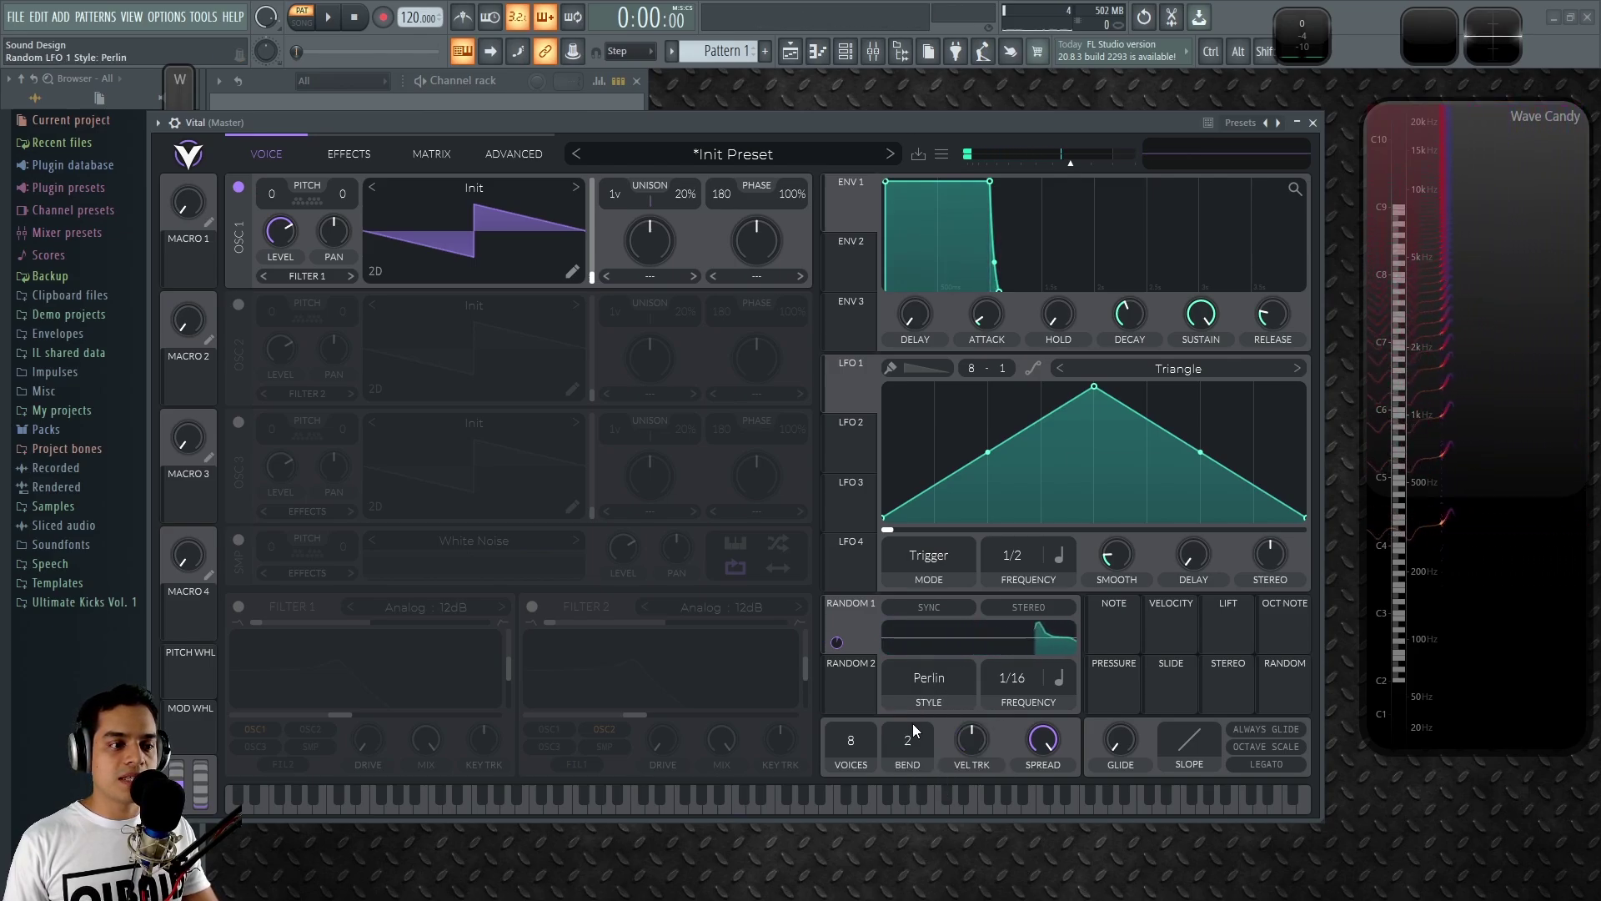
left_click(928, 678)
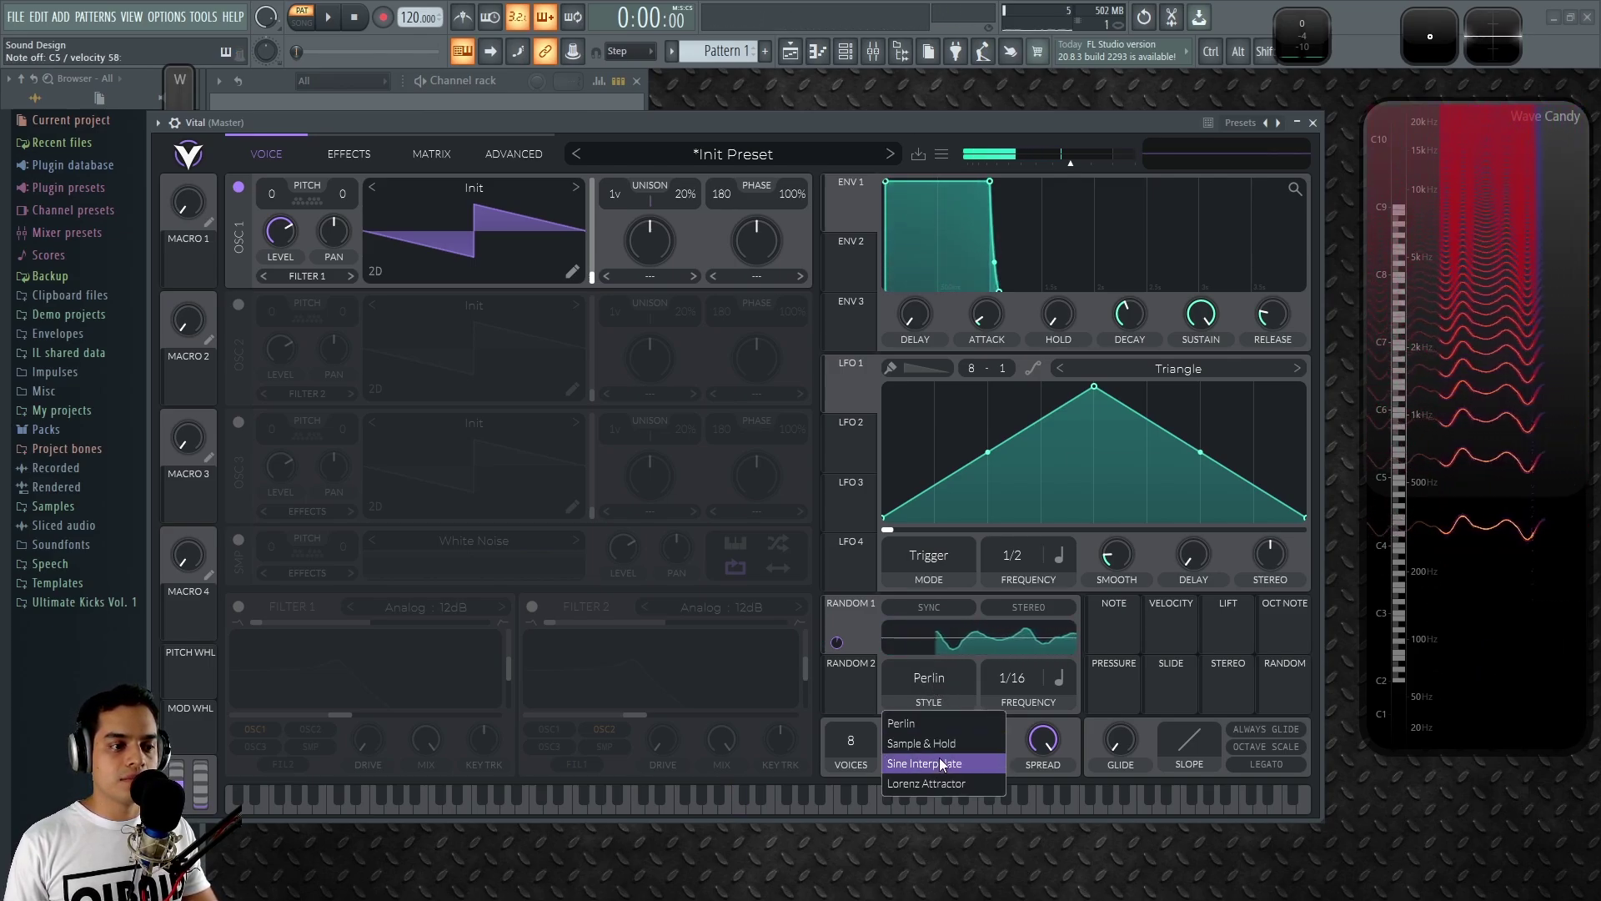
left_click(925, 784)
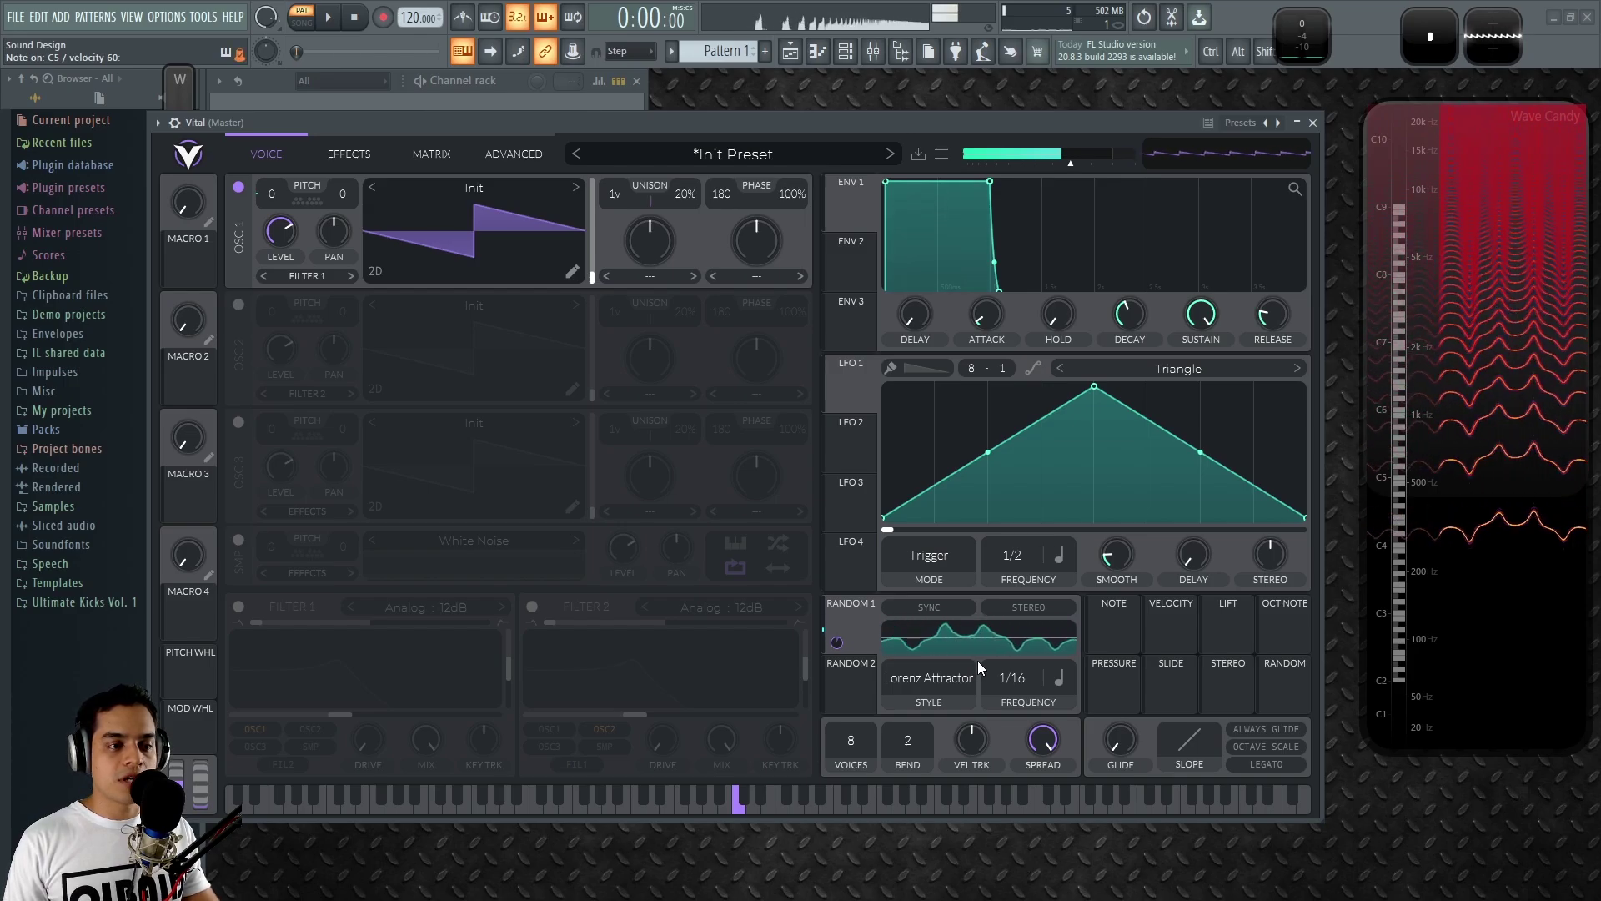
left_click(937, 677)
left_click(927, 724)
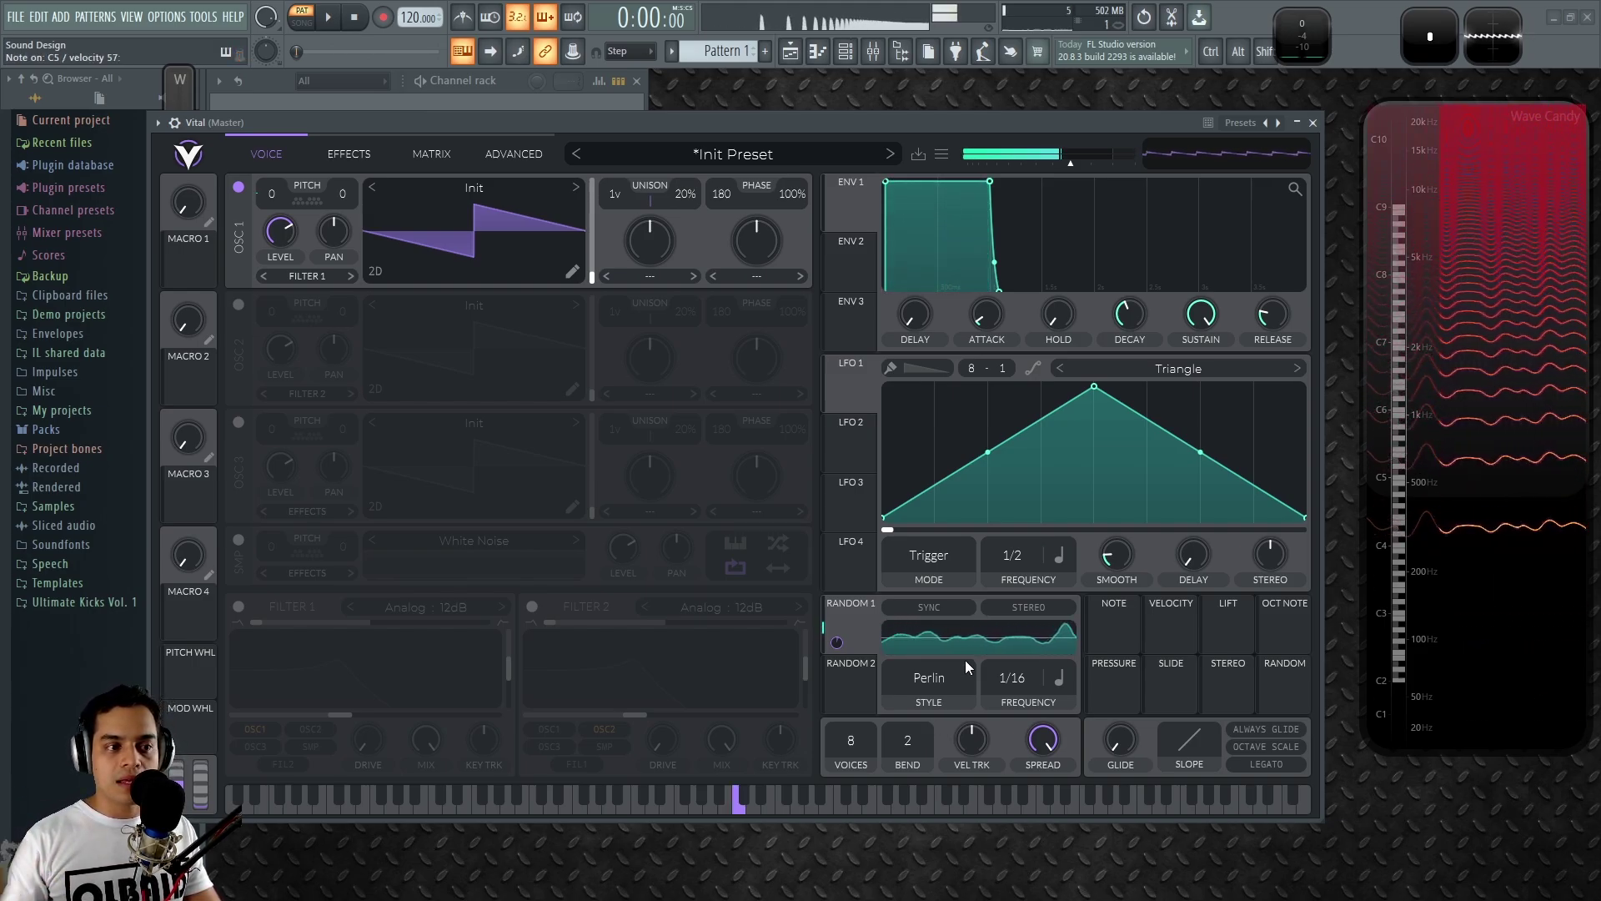
left_click(928, 686)
left_click(938, 784)
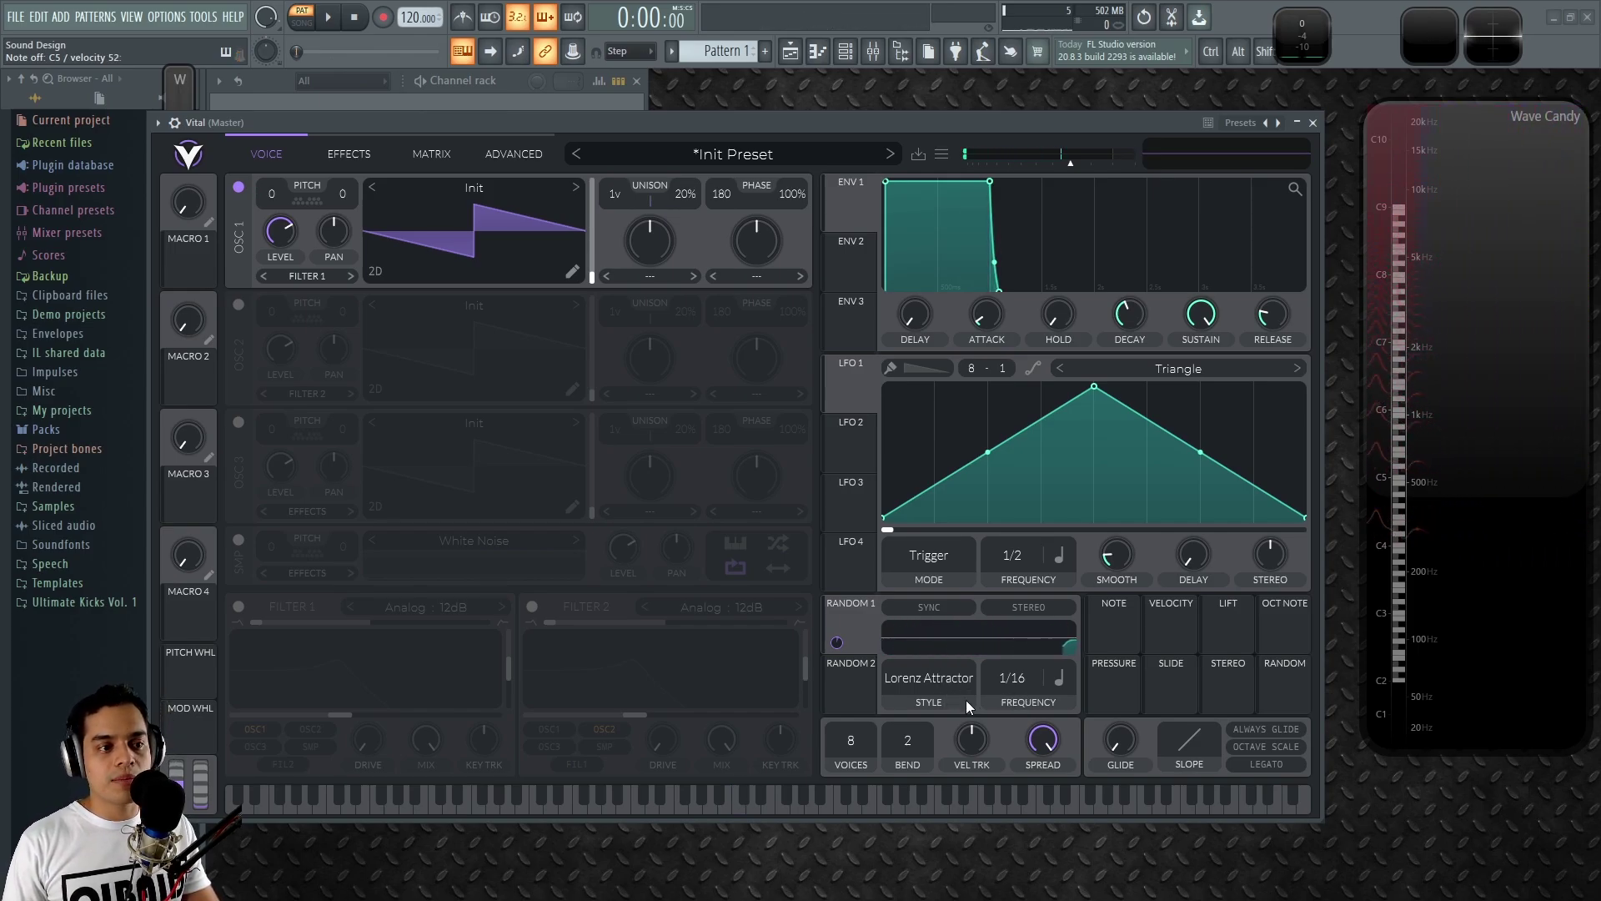
Assign Velocity as a modulator of oscillator 1's unison detune and set the unison to 8 voices
left_click(852, 678)
left_click(844, 632)
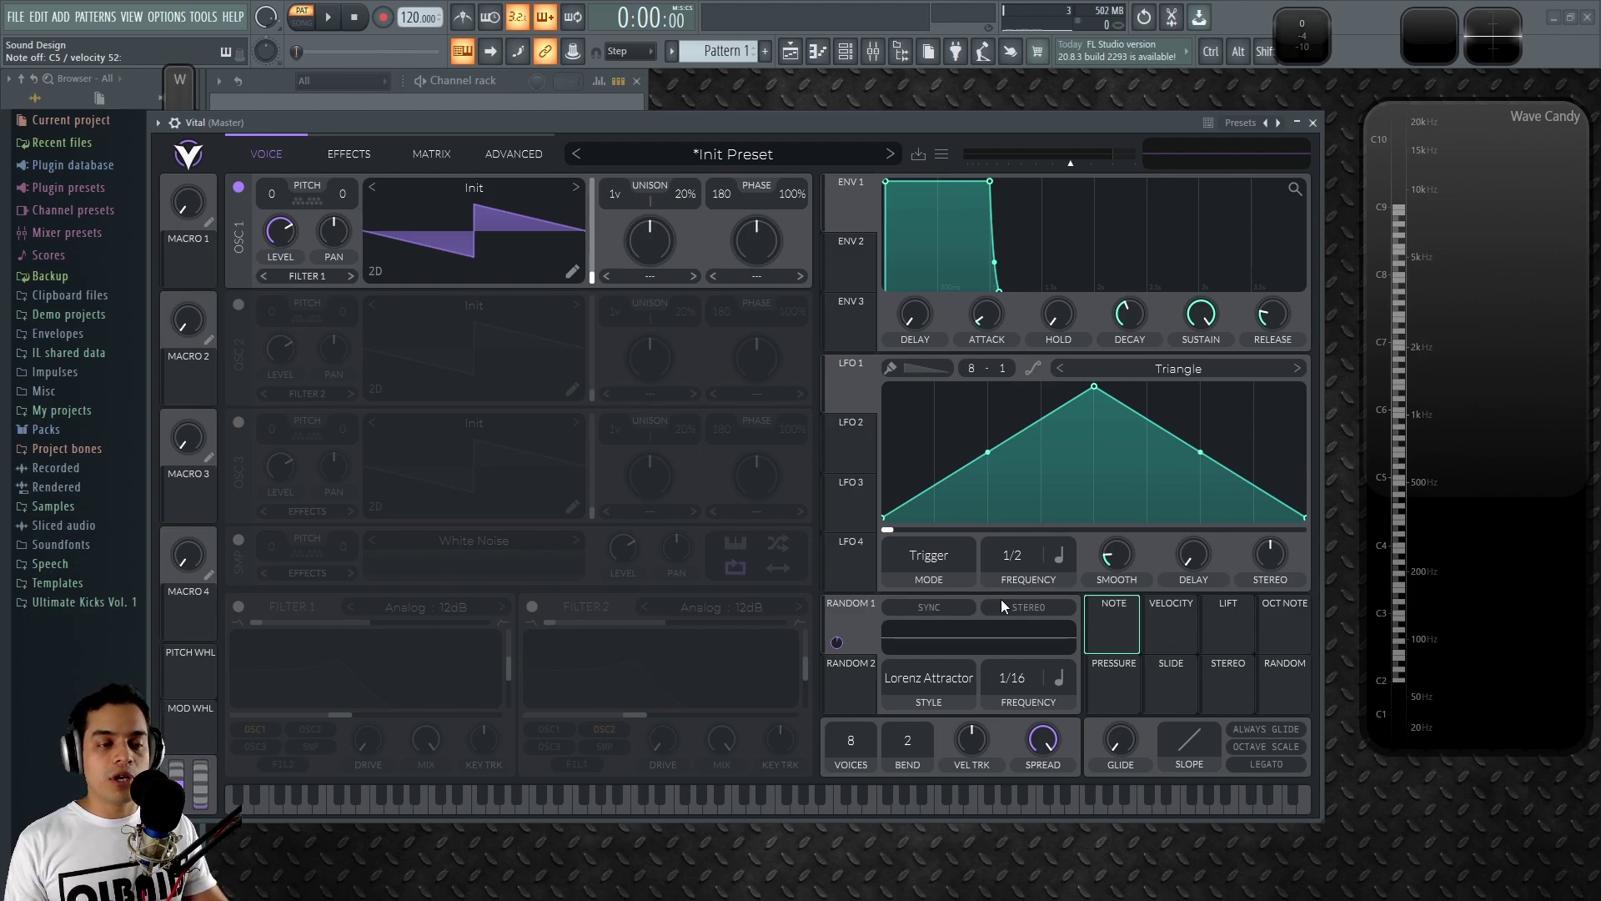
left_click(1179, 624)
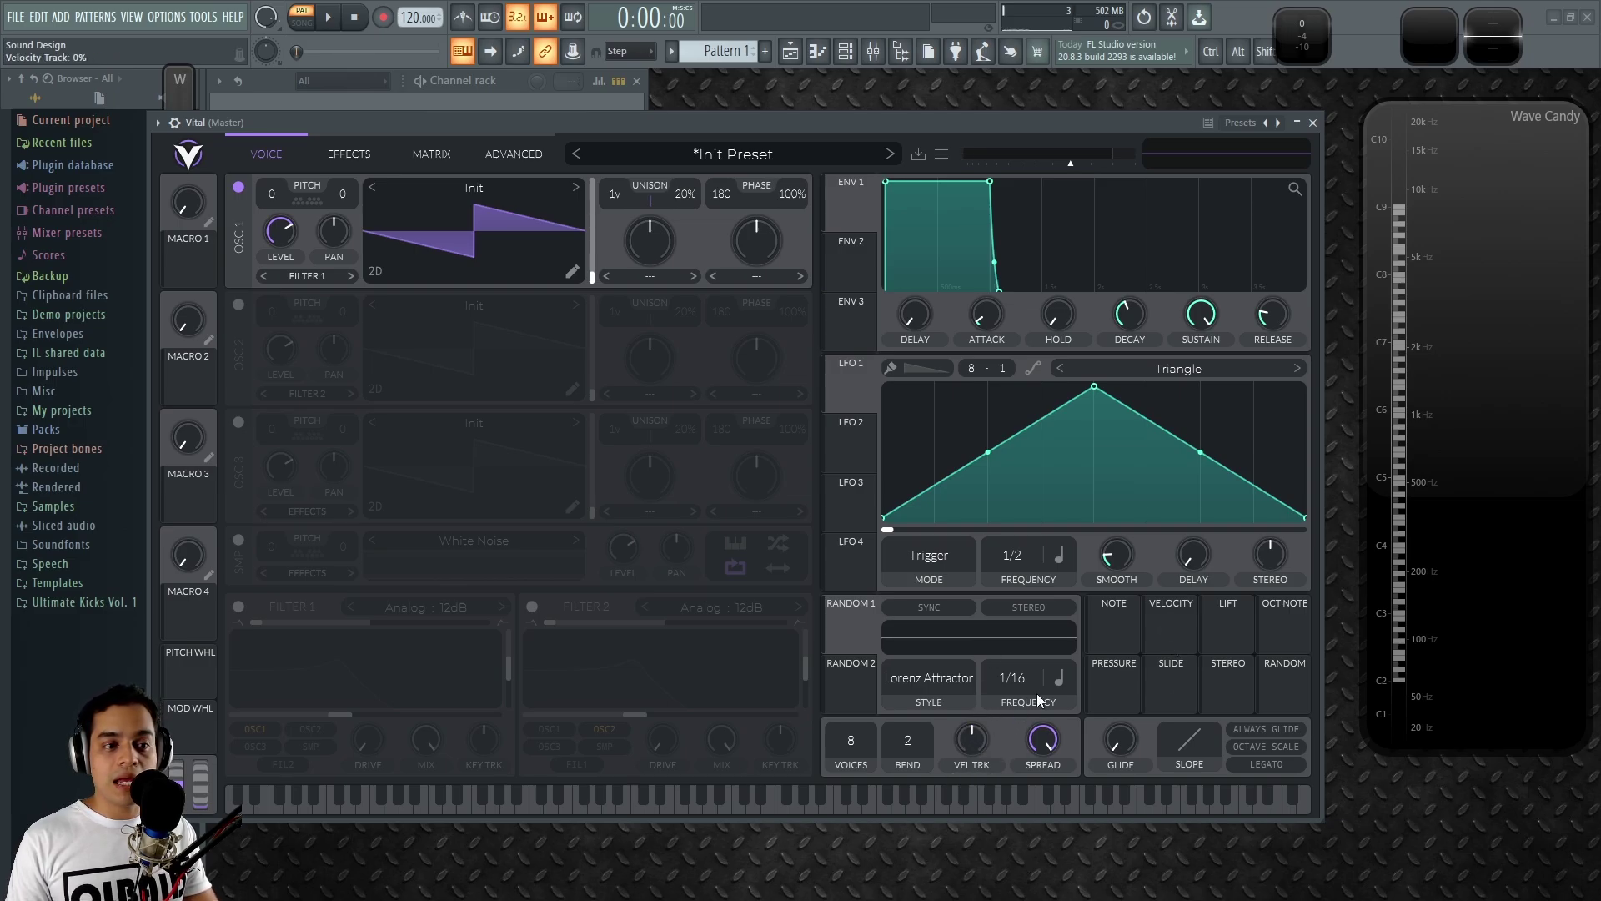
left_click_drag(1176, 630, 683, 215)
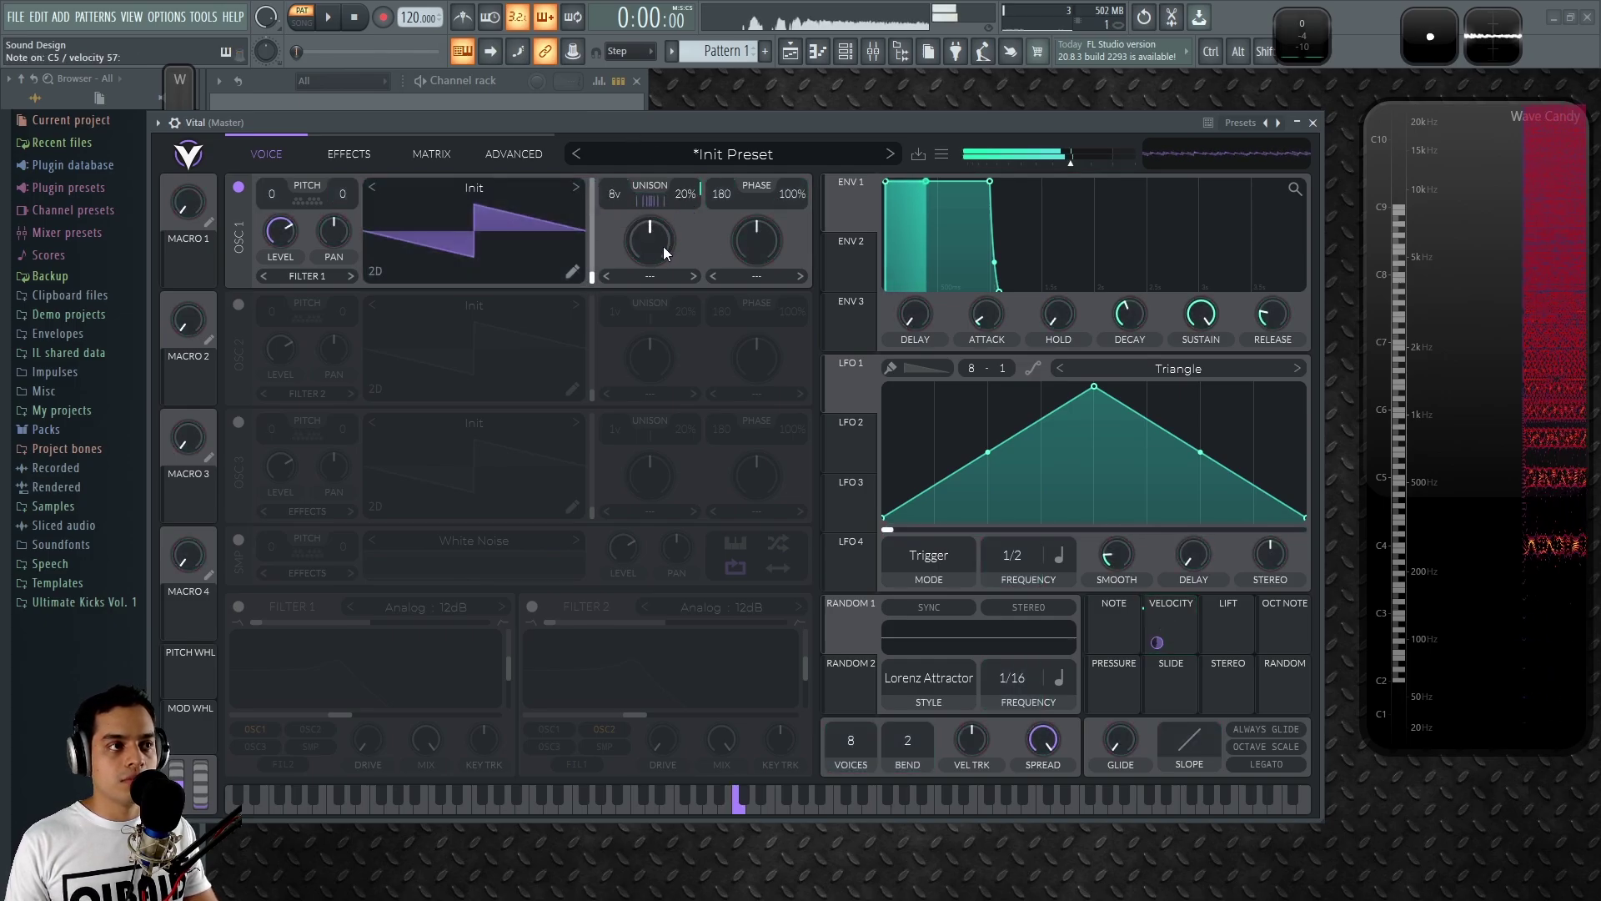
Compare oscillator 1's unison detune at 0% and 20%, and play test notes to hear the velocity modulation
mouse_move(659, 200)
left_mouse_down()
mouse_move(664, 62)
mouse_move(671, 179)
mouse_move(667, 152)
mouse_move(647, 201)
left_mouse_up()
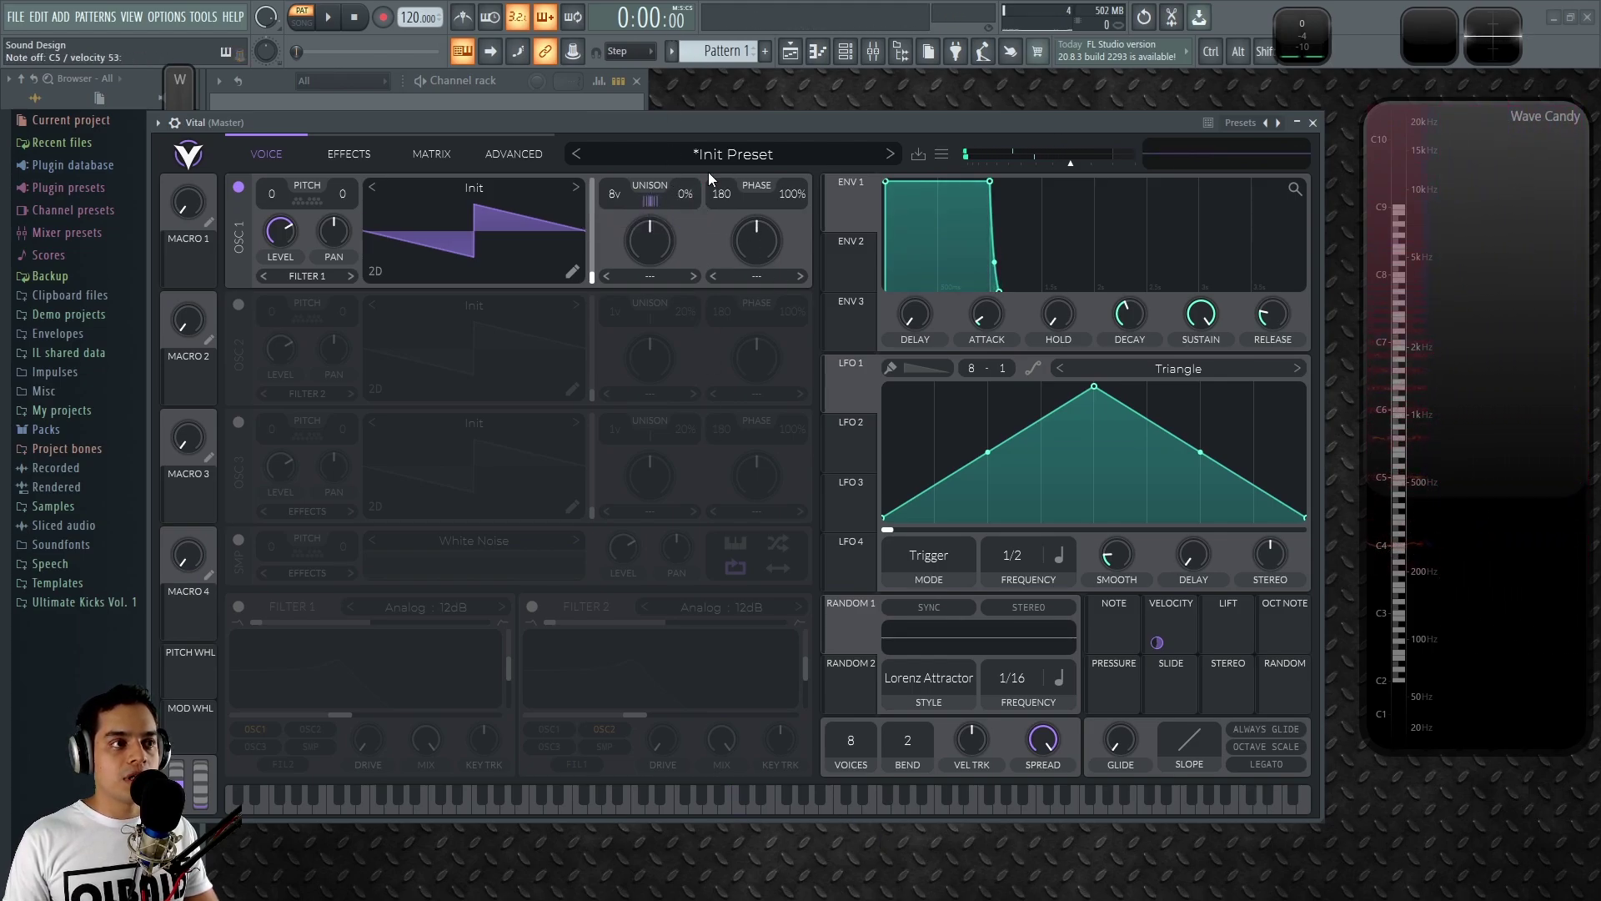
double_click(683, 202)
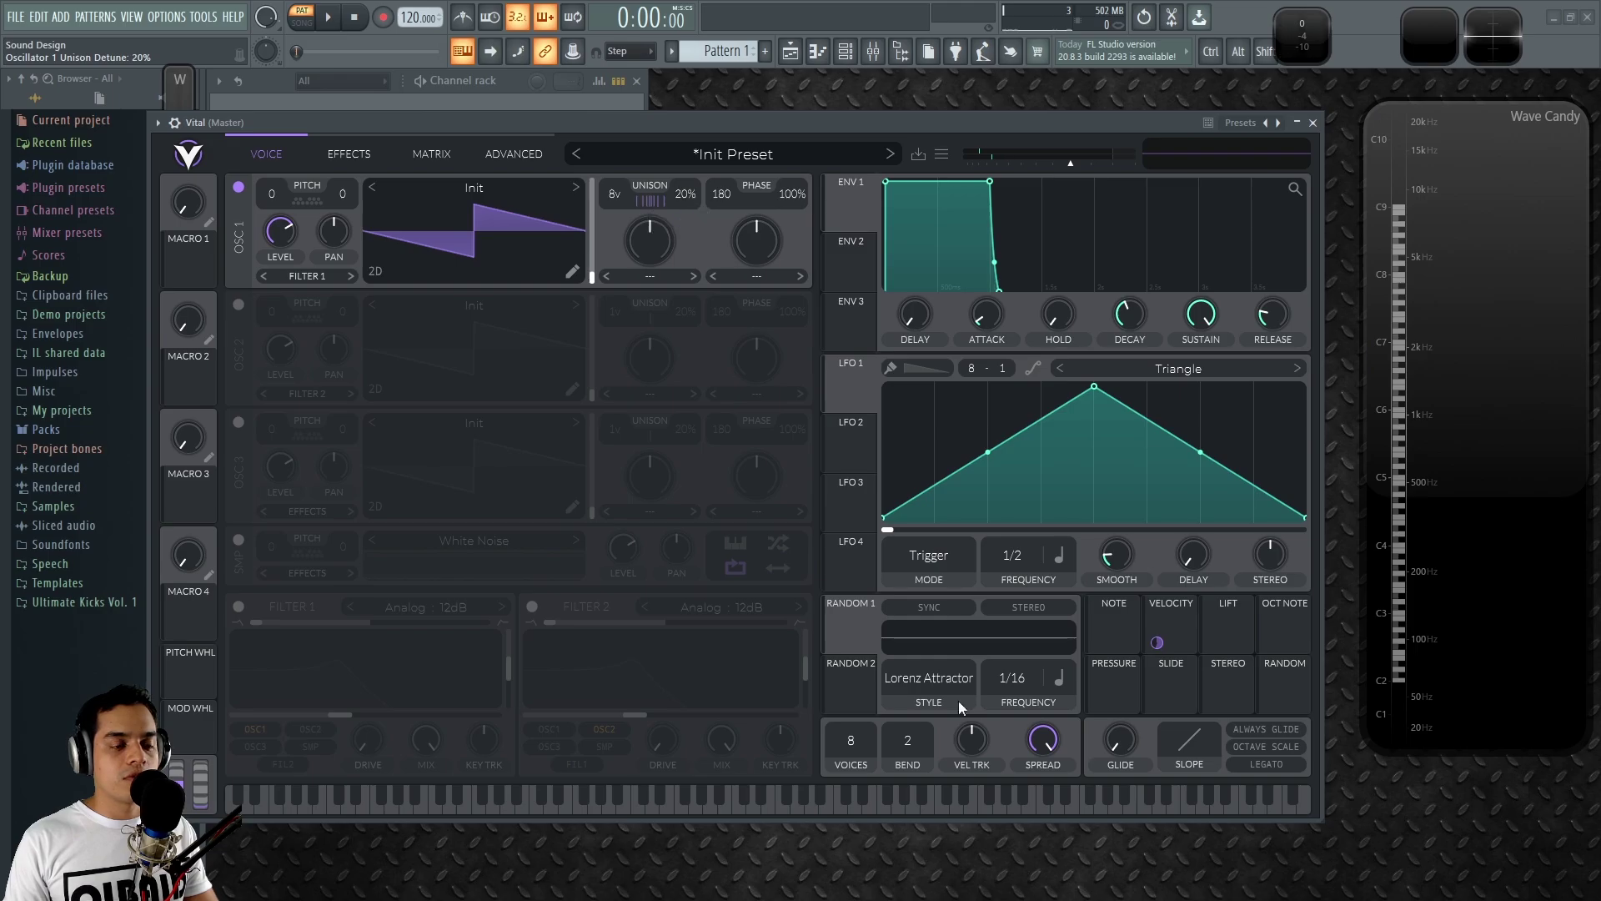
left_click(736, 789)
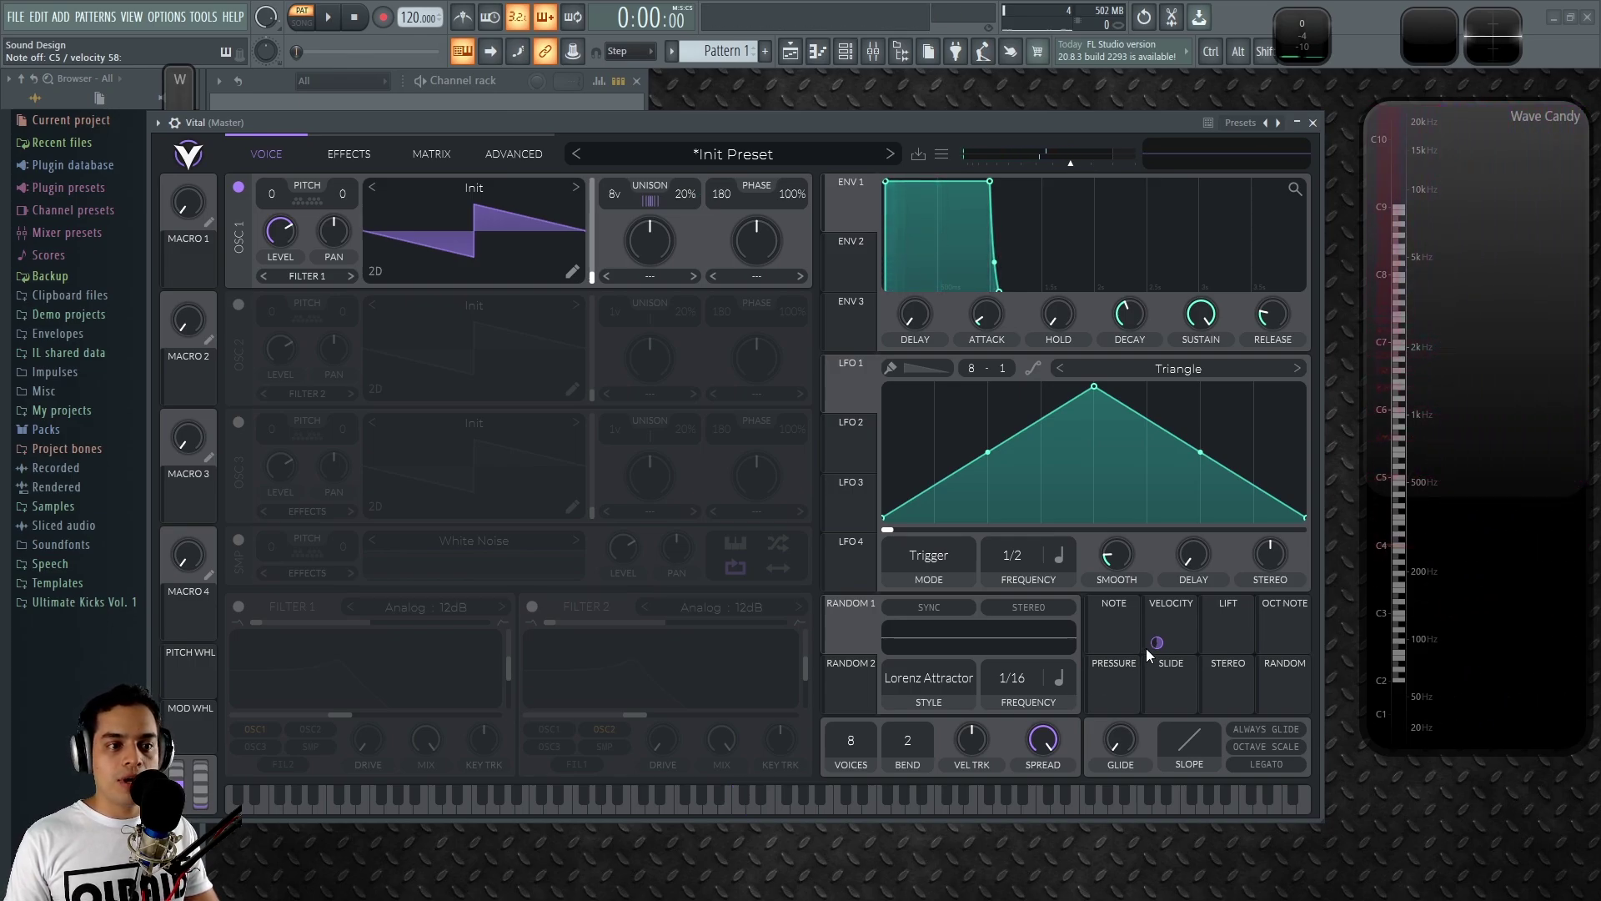
left_click(635, 791)
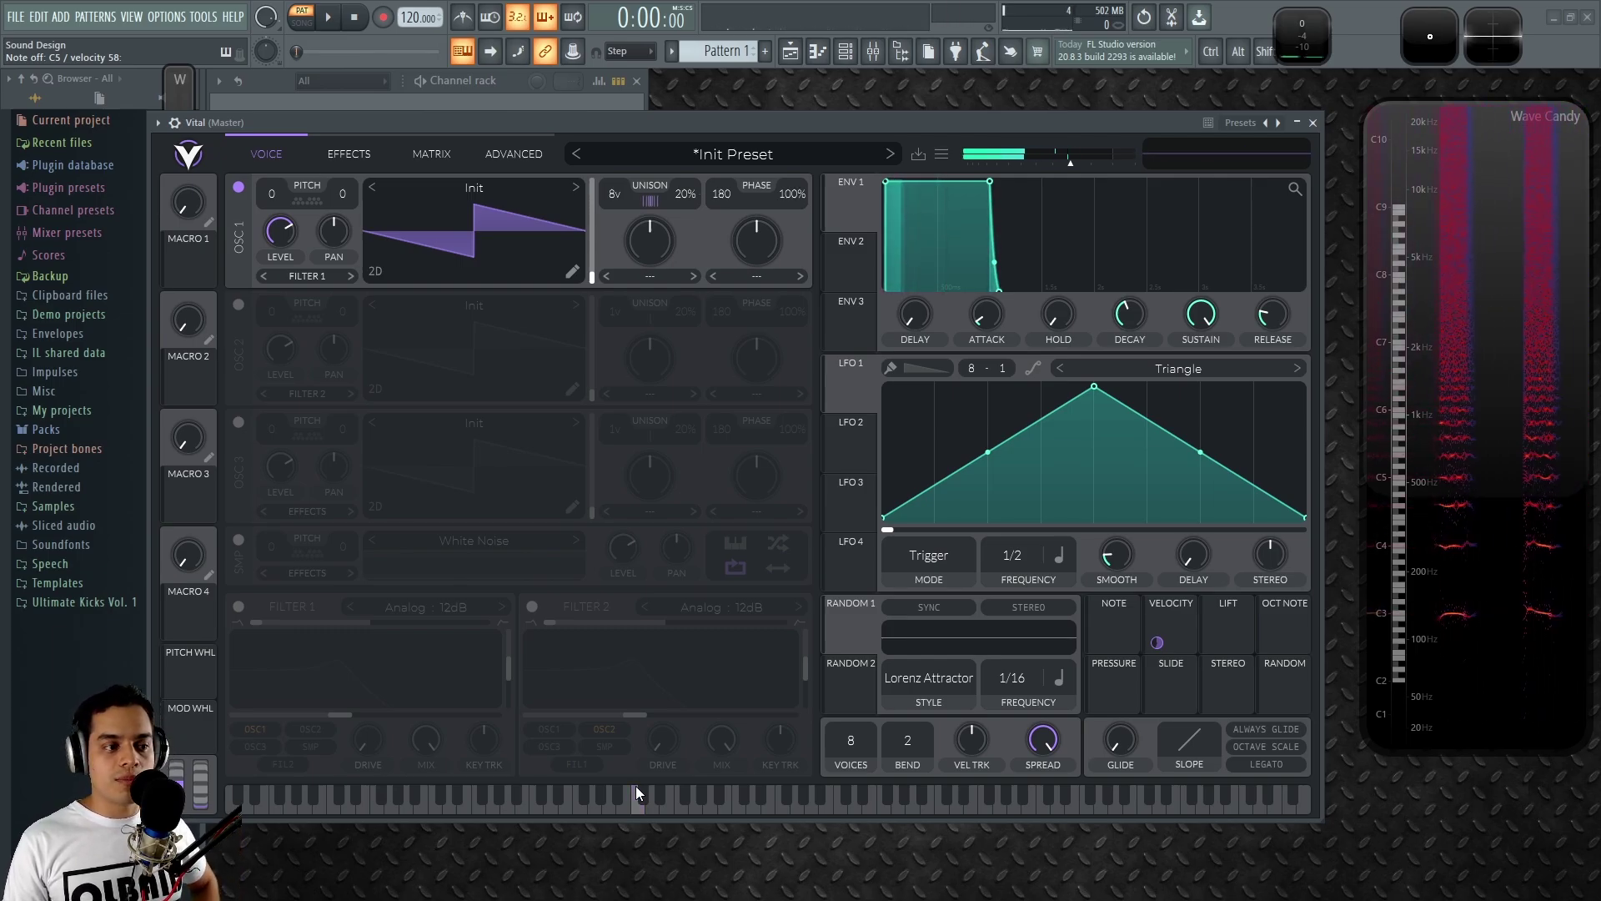
Play the same note repeatedly at low and high velocities to hear Velocity modulate oscillator 1's unison detune
left_click(636, 786)
left_click(636, 793)
left_click(636, 799)
left_click(636, 809)
left_click(634, 811)
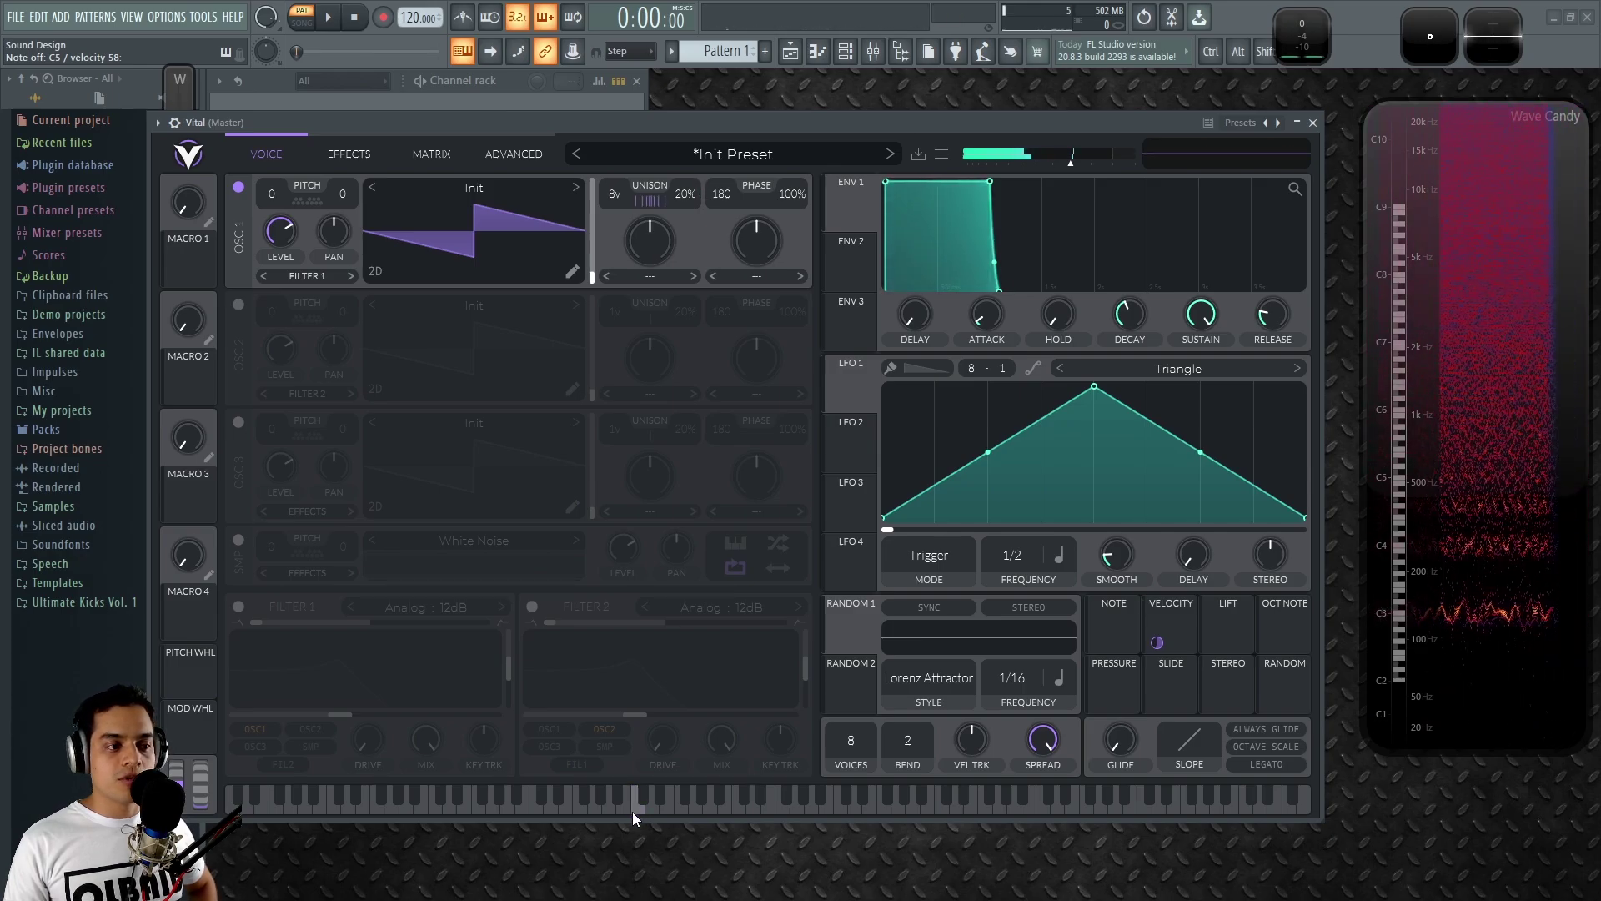
left_click(638, 811)
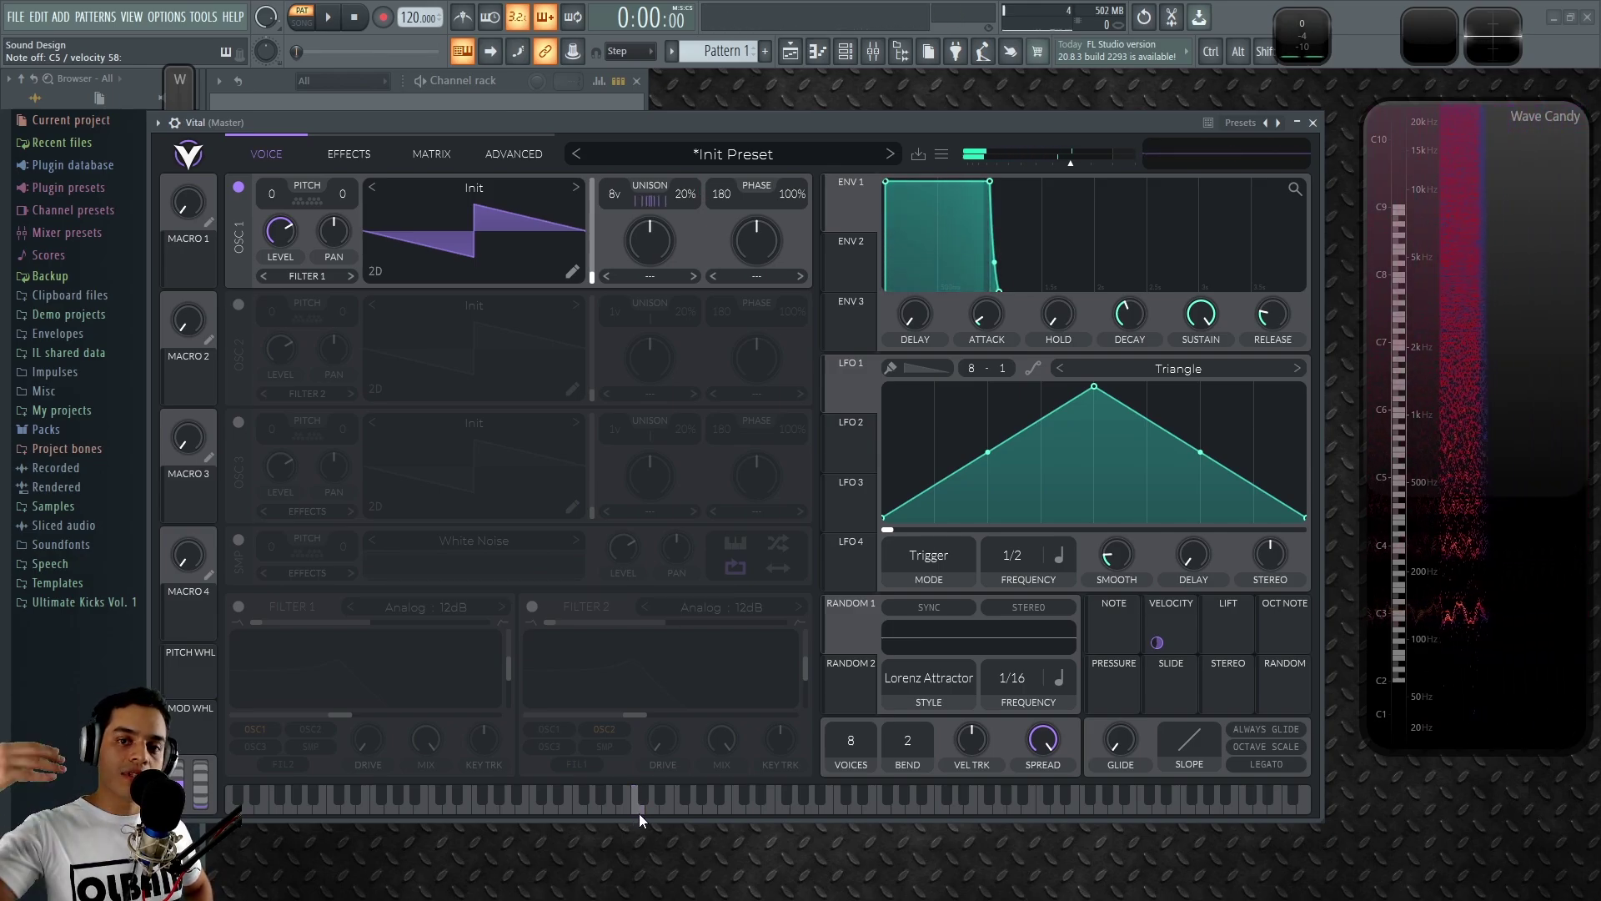
left_click(639, 813)
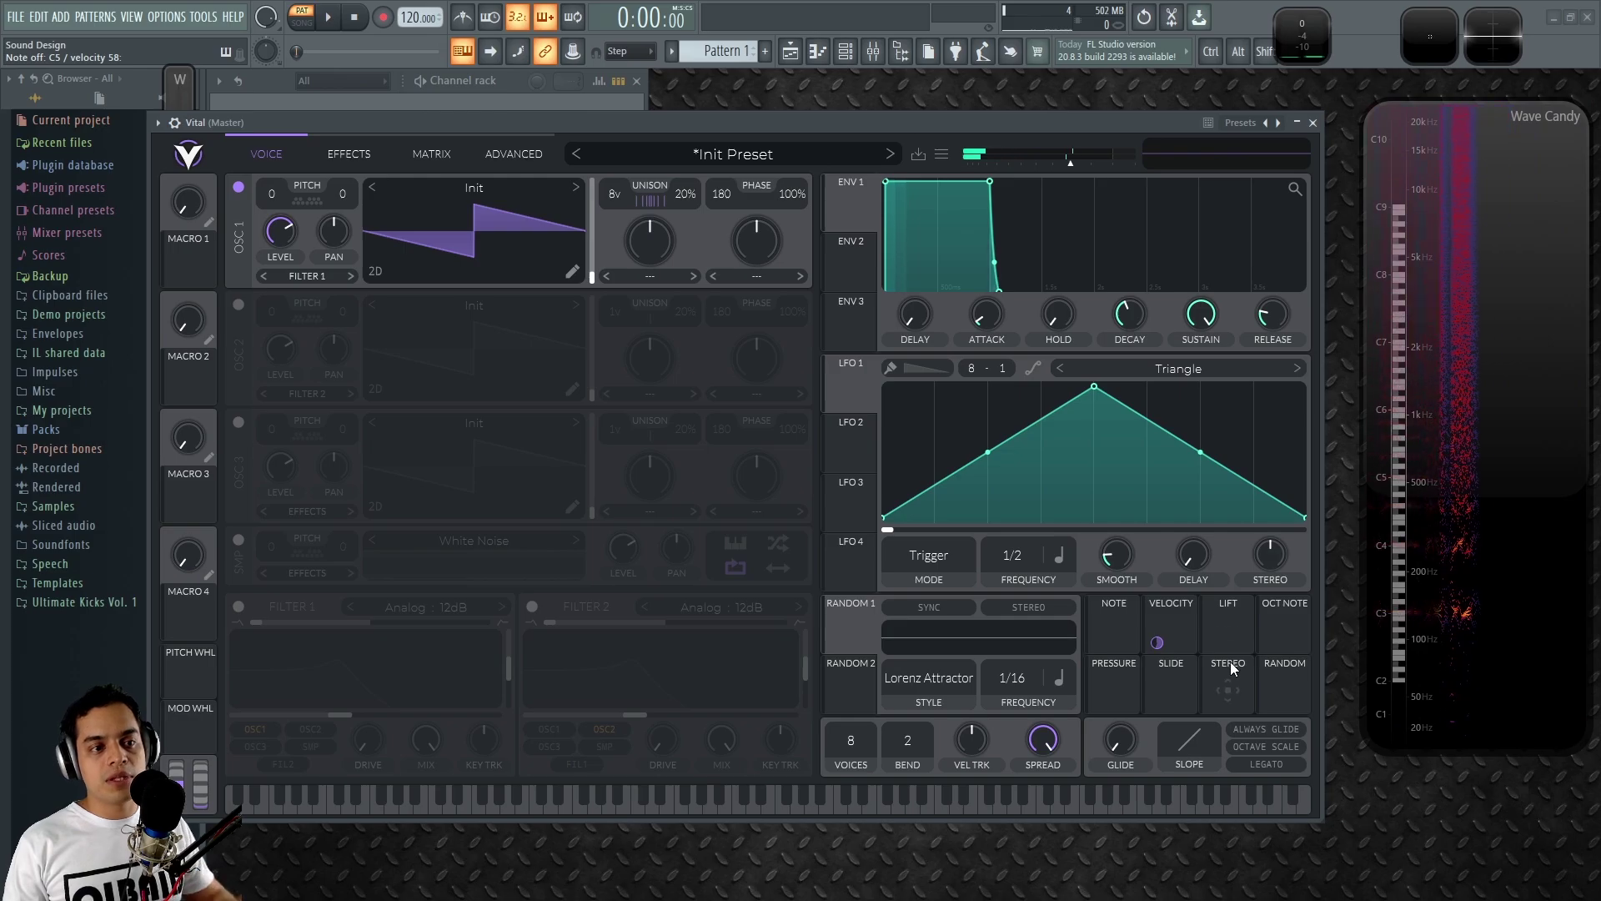
Replace Velocity with Note as the modulator of oscillator 1's unison detune, with detune at 0% and modulation amount at 1.000
double_click(1157, 642)
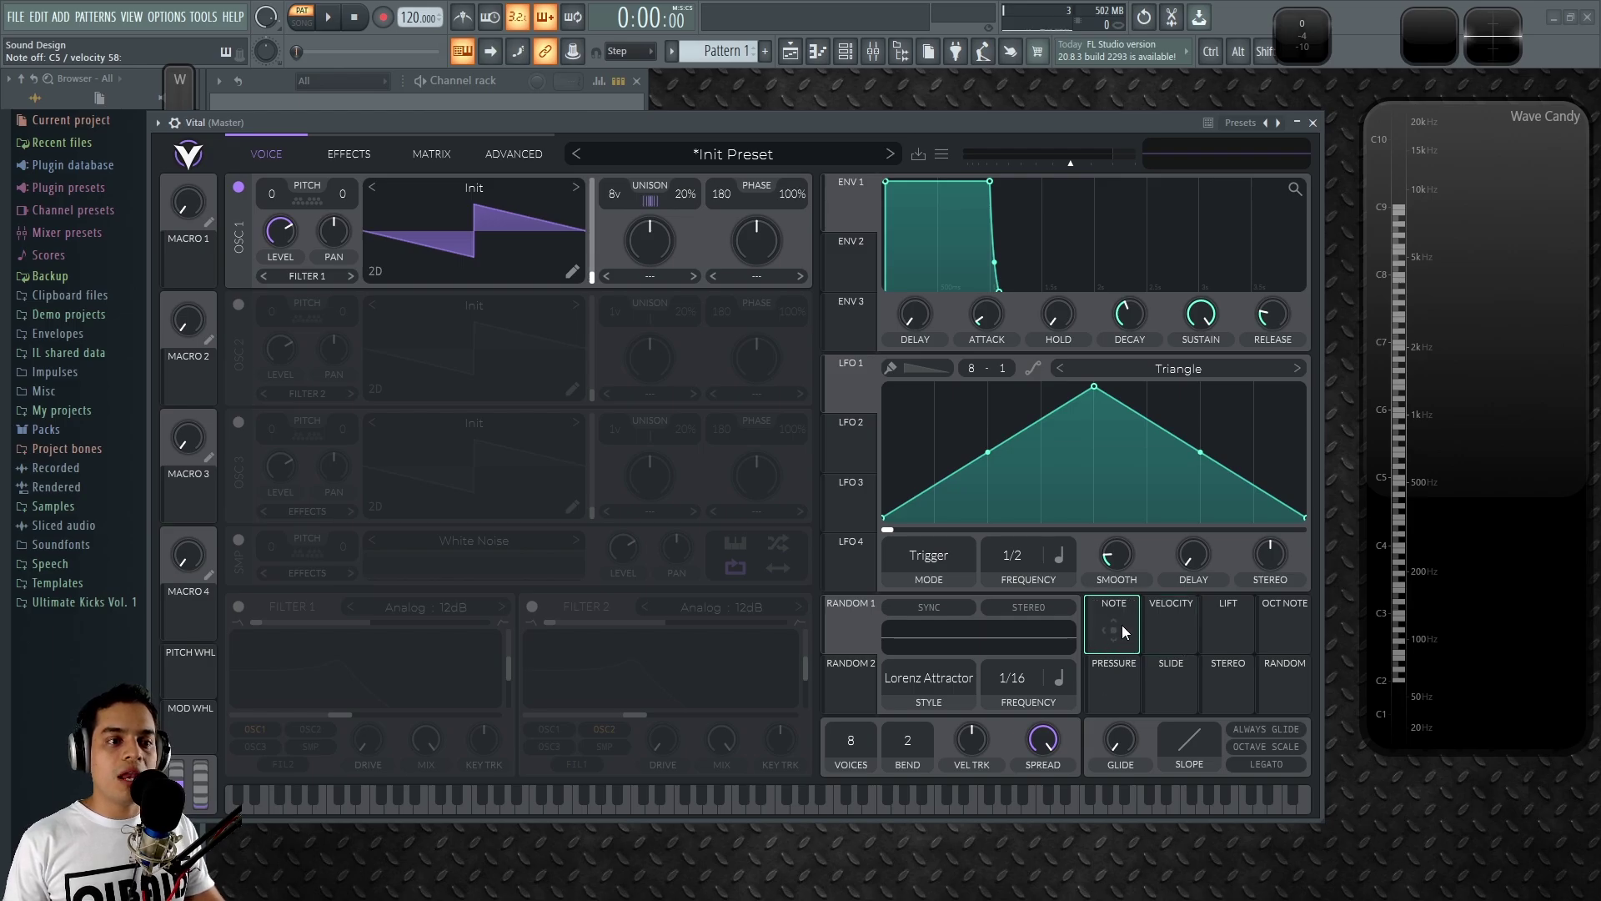
left_click_drag(1122, 624, 684, 209)
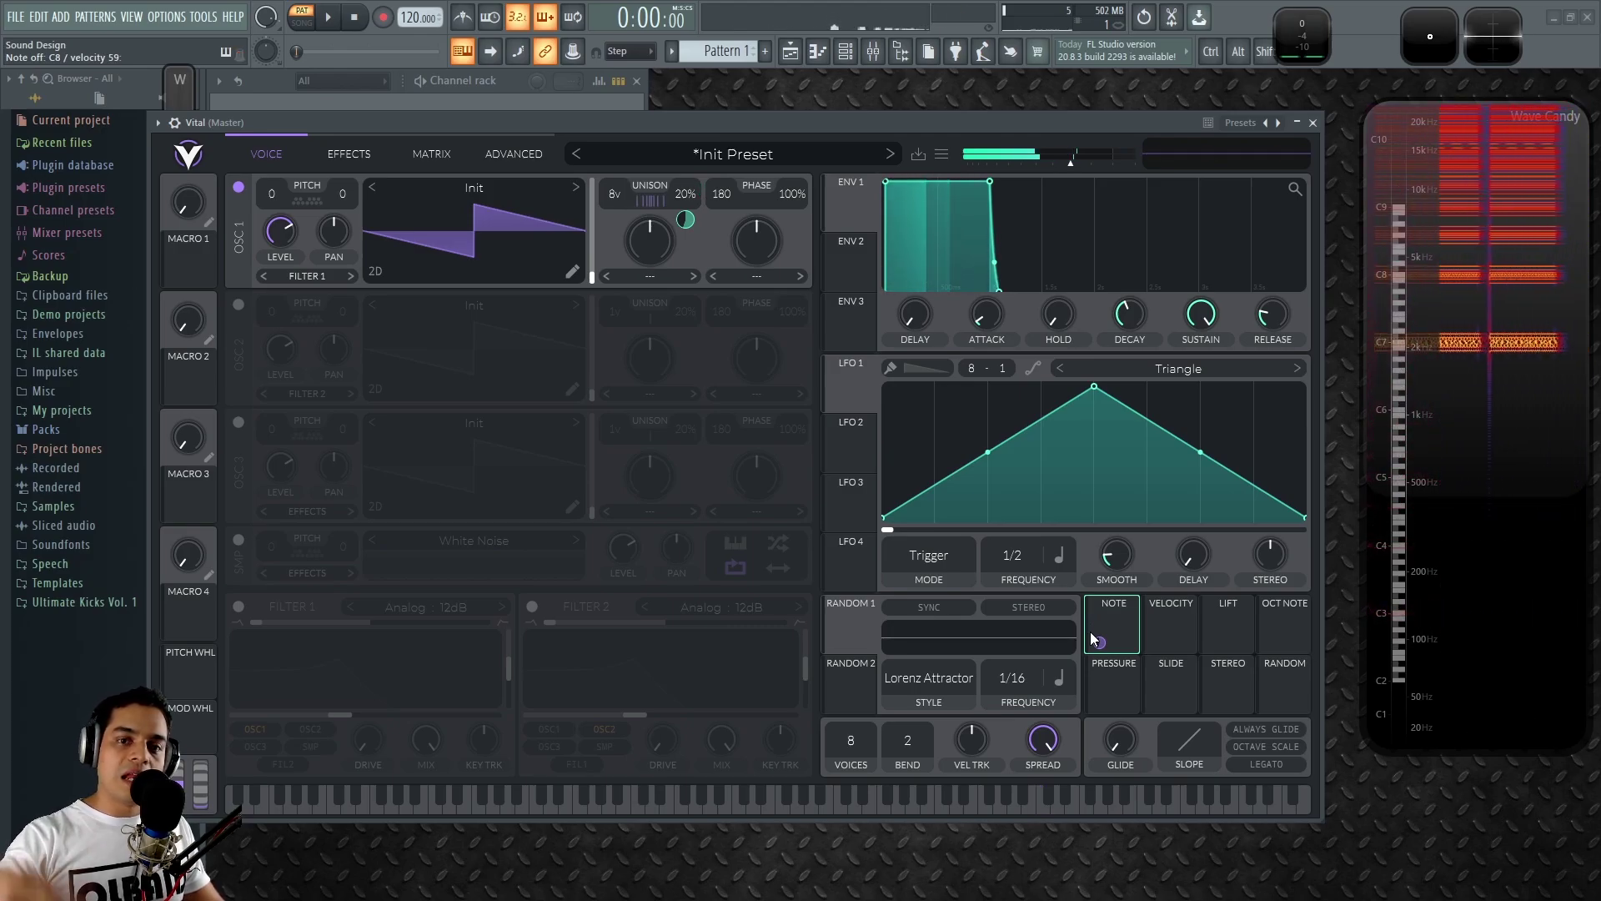
left_click_drag(686, 195, 697, 300)
left_click_drag(1099, 643, 1099, 583)
Play notes from the lowest to the highest octaves to hear how Note changes the unison detune
left_click(308, 804)
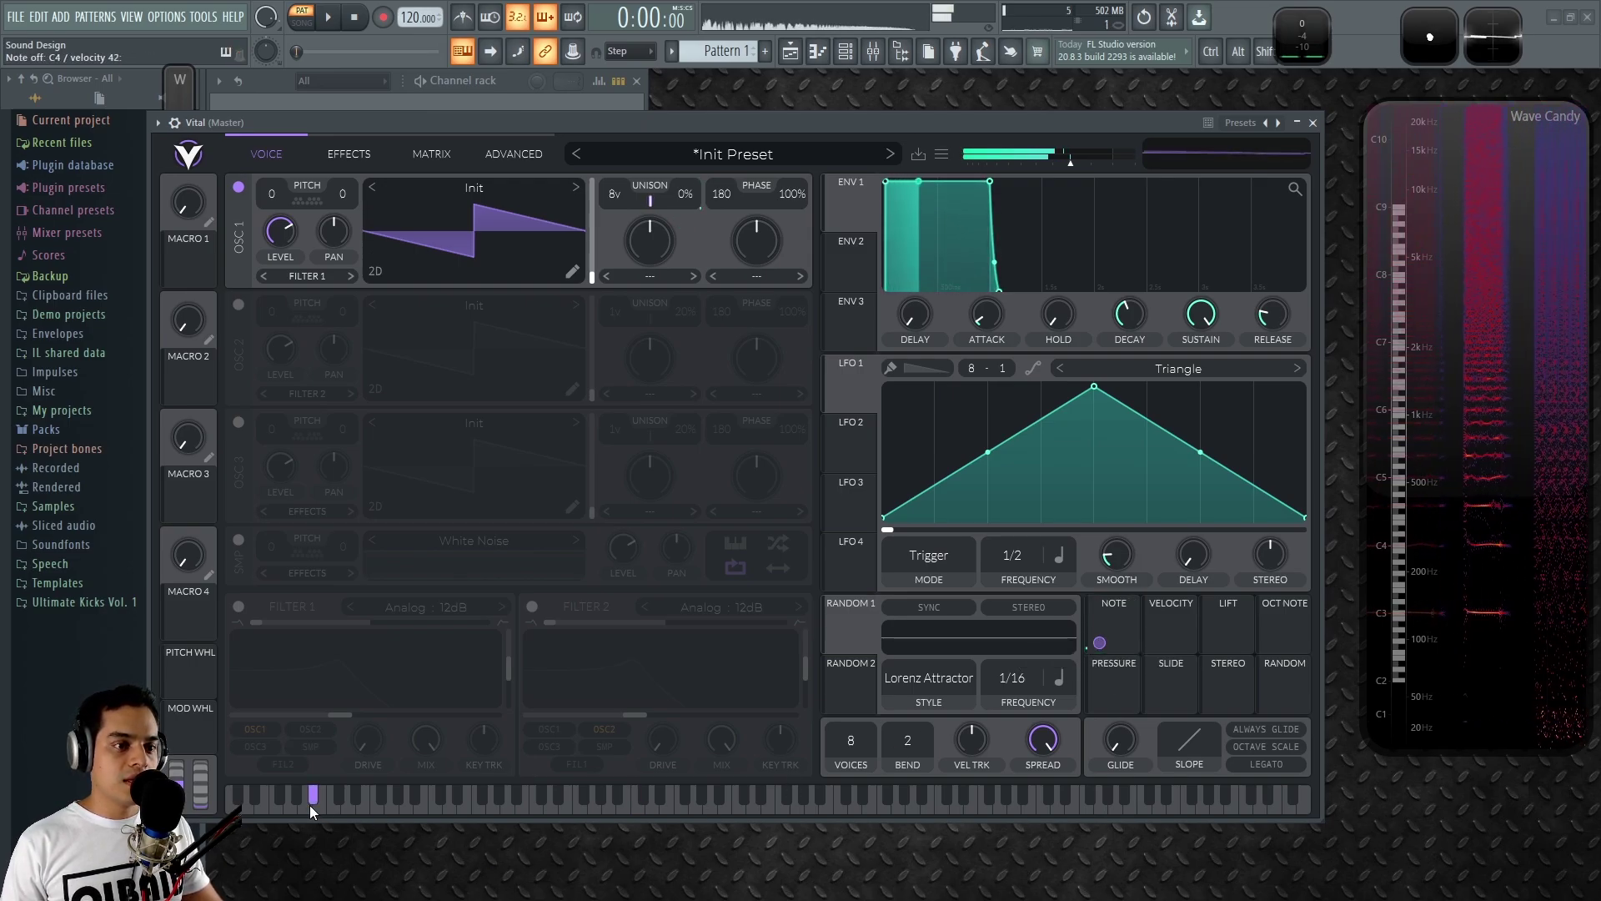
left_click(382, 803)
left_click(450, 803)
left_click(507, 802)
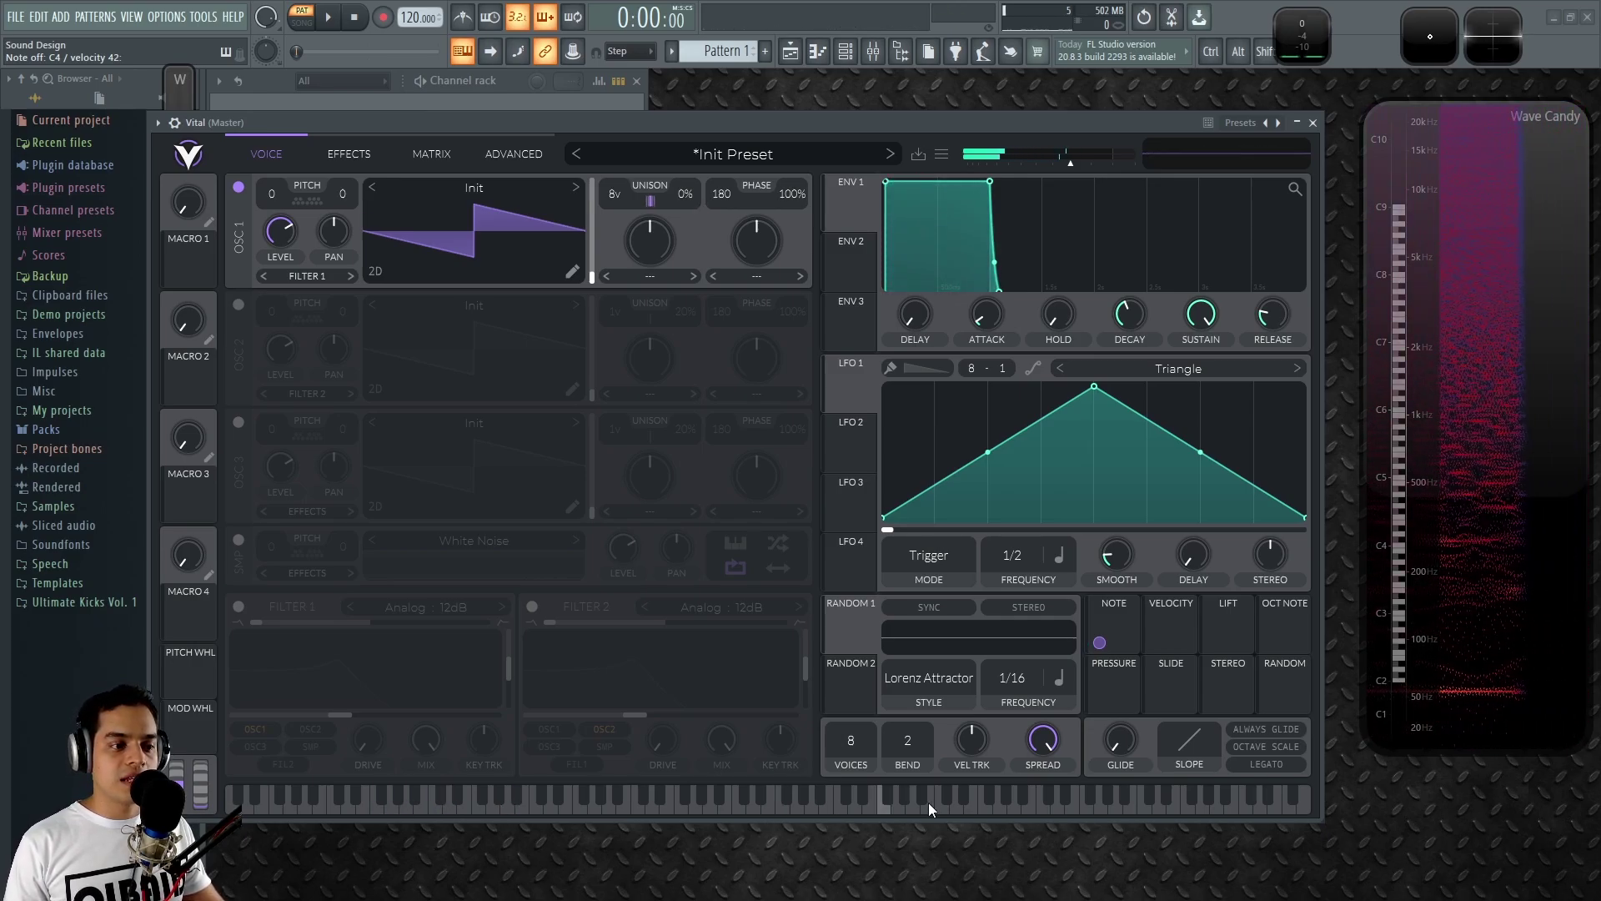
left_click_drag(1262, 811, 939, 814)
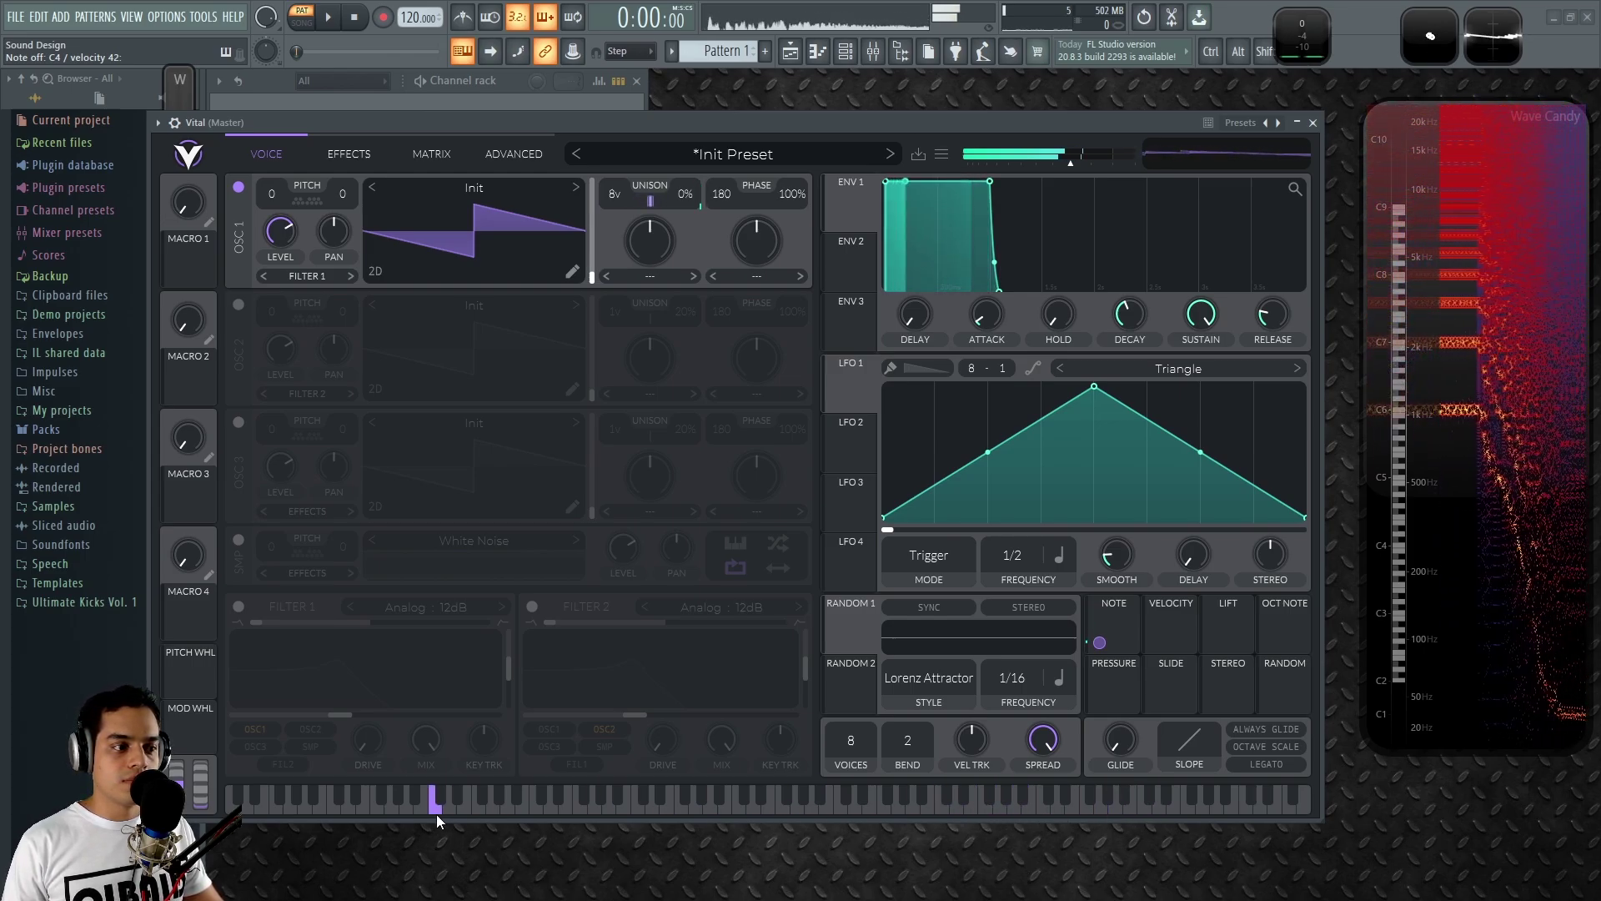
left_click_drag(634, 801, 823, 800)
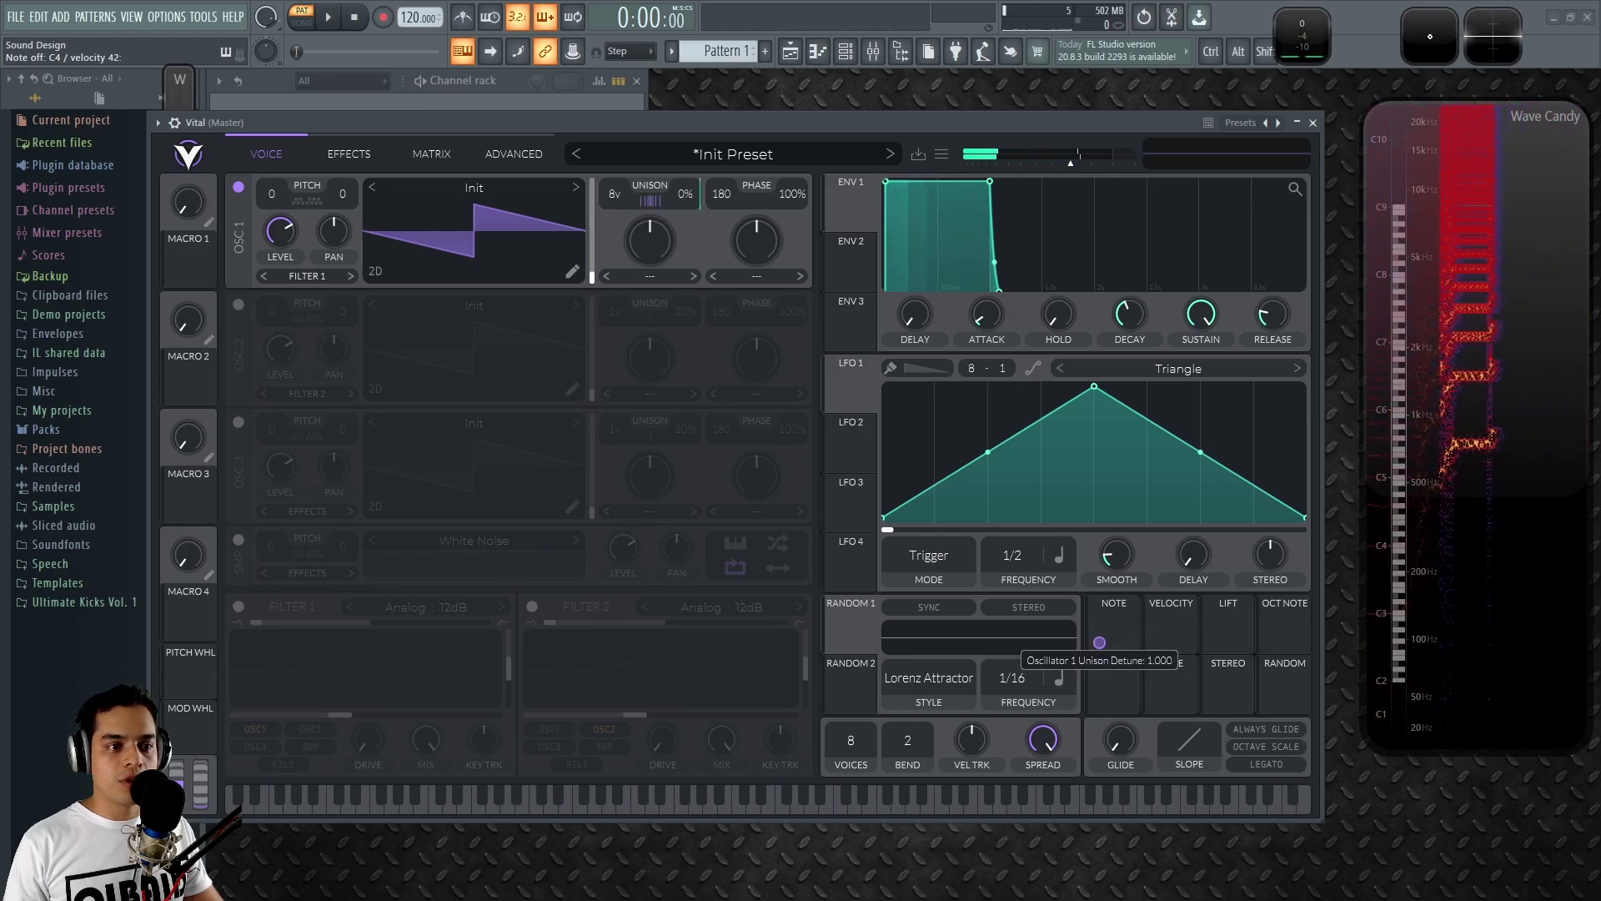
Invert the Note modulation of unison detune to an amount of -1 and compare low and high notes
left_click_drag(686, 219, 762, 777)
left_click_drag(430, 813, 467, 812)
left_click(1027, 799)
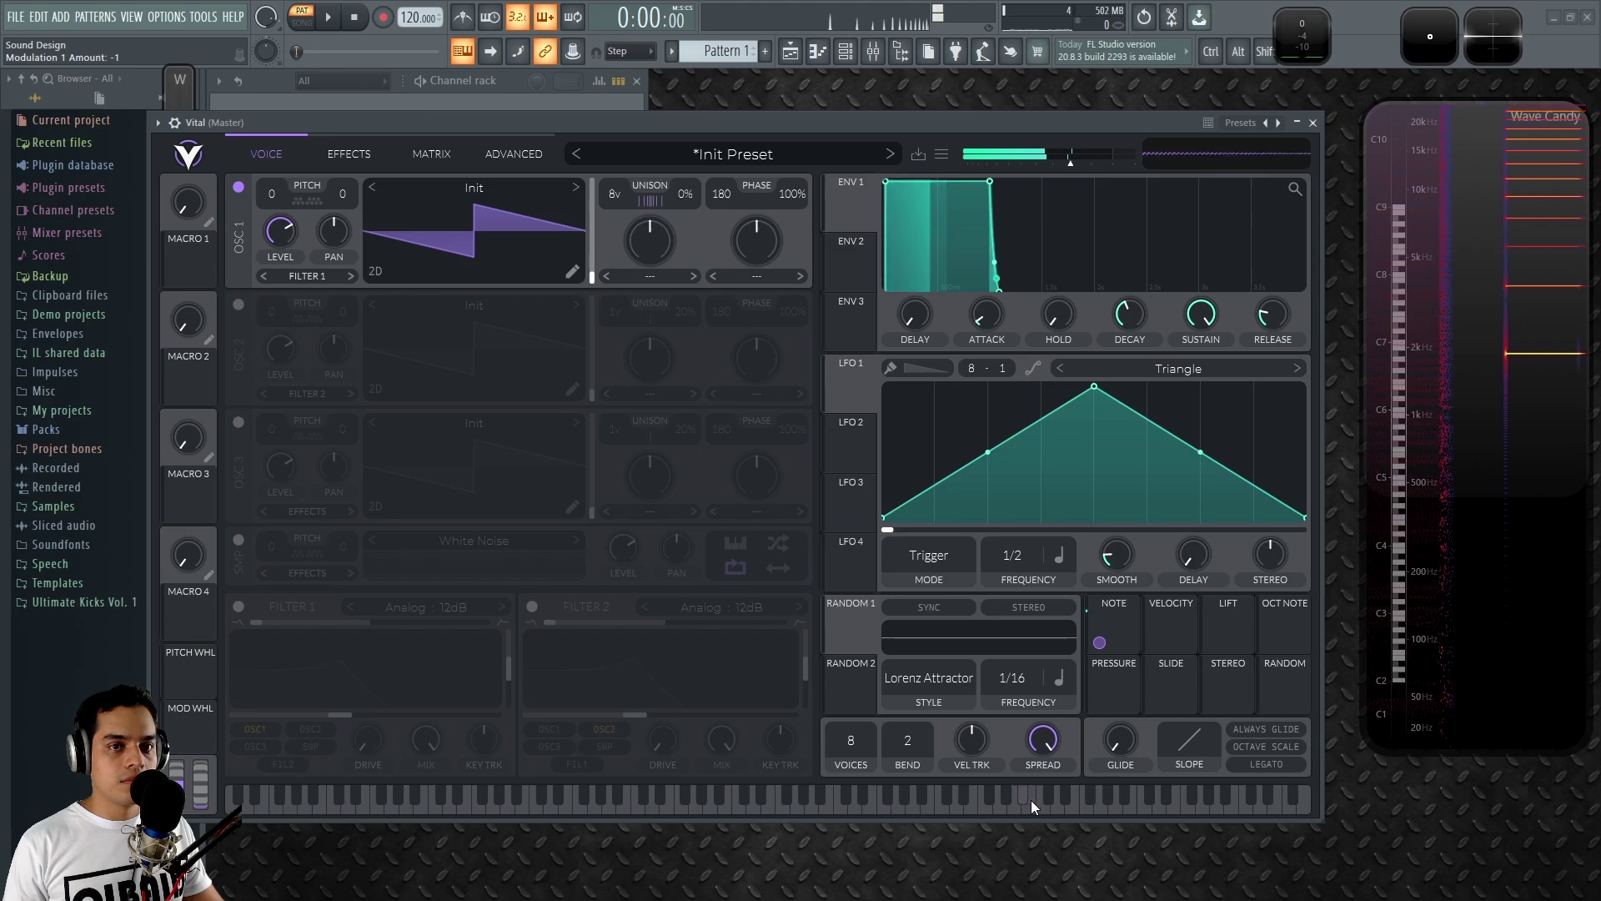
left_click(443, 807)
left_click_drag(443, 808, 497, 809)
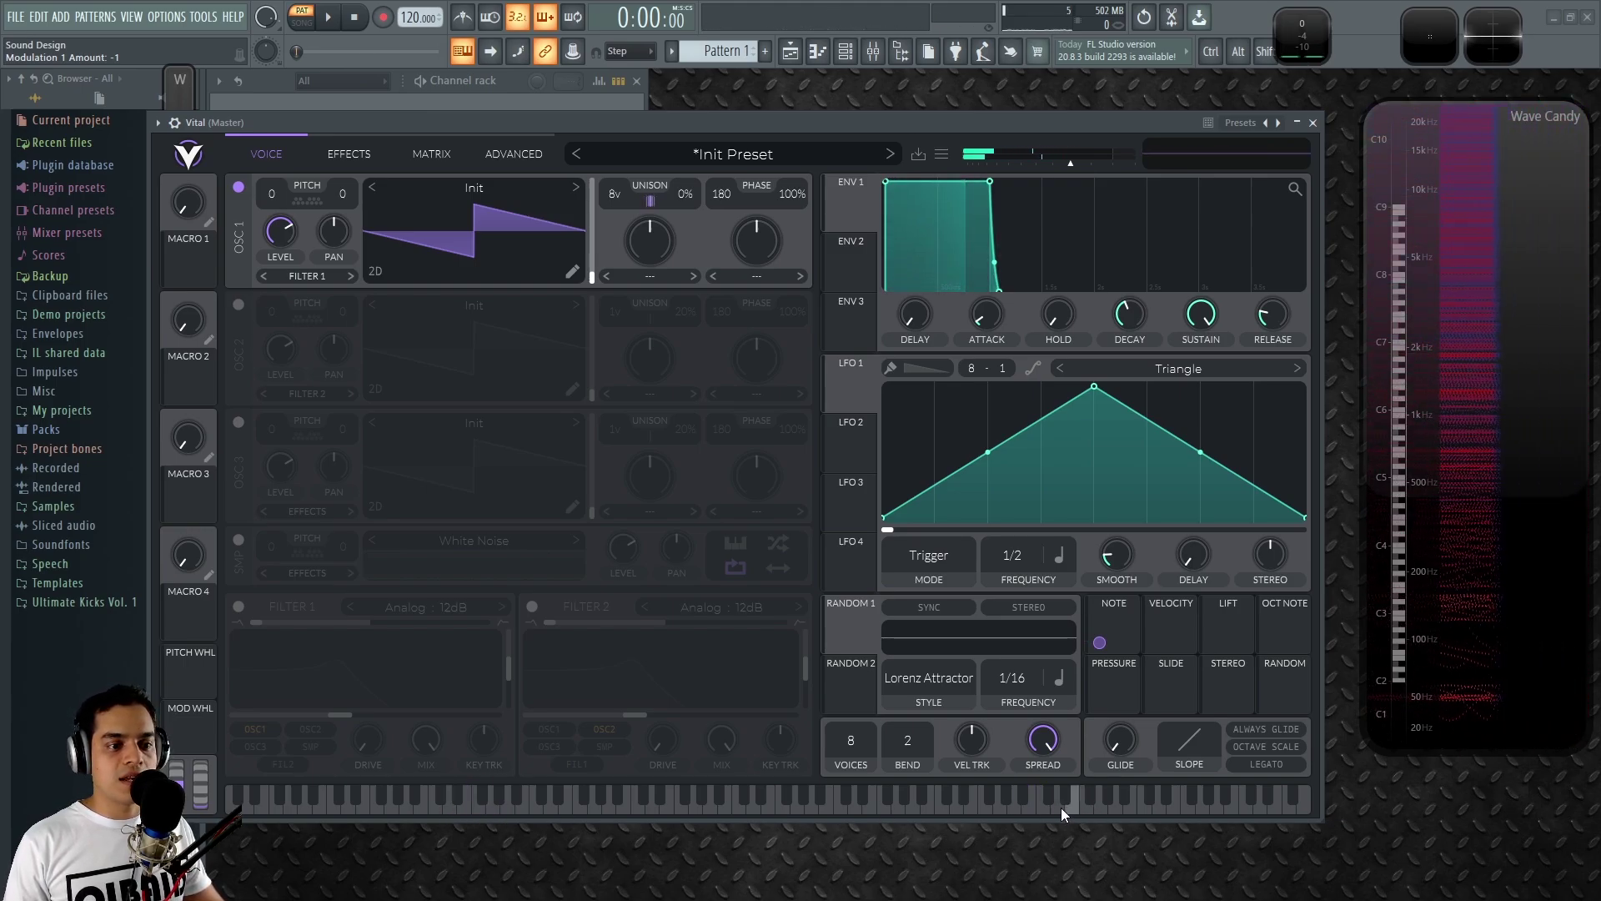
mouse_move(1043, 809)
left_mouse_down()
mouse_move(434, 807)
mouse_move(833, 801)
left_mouse_up()
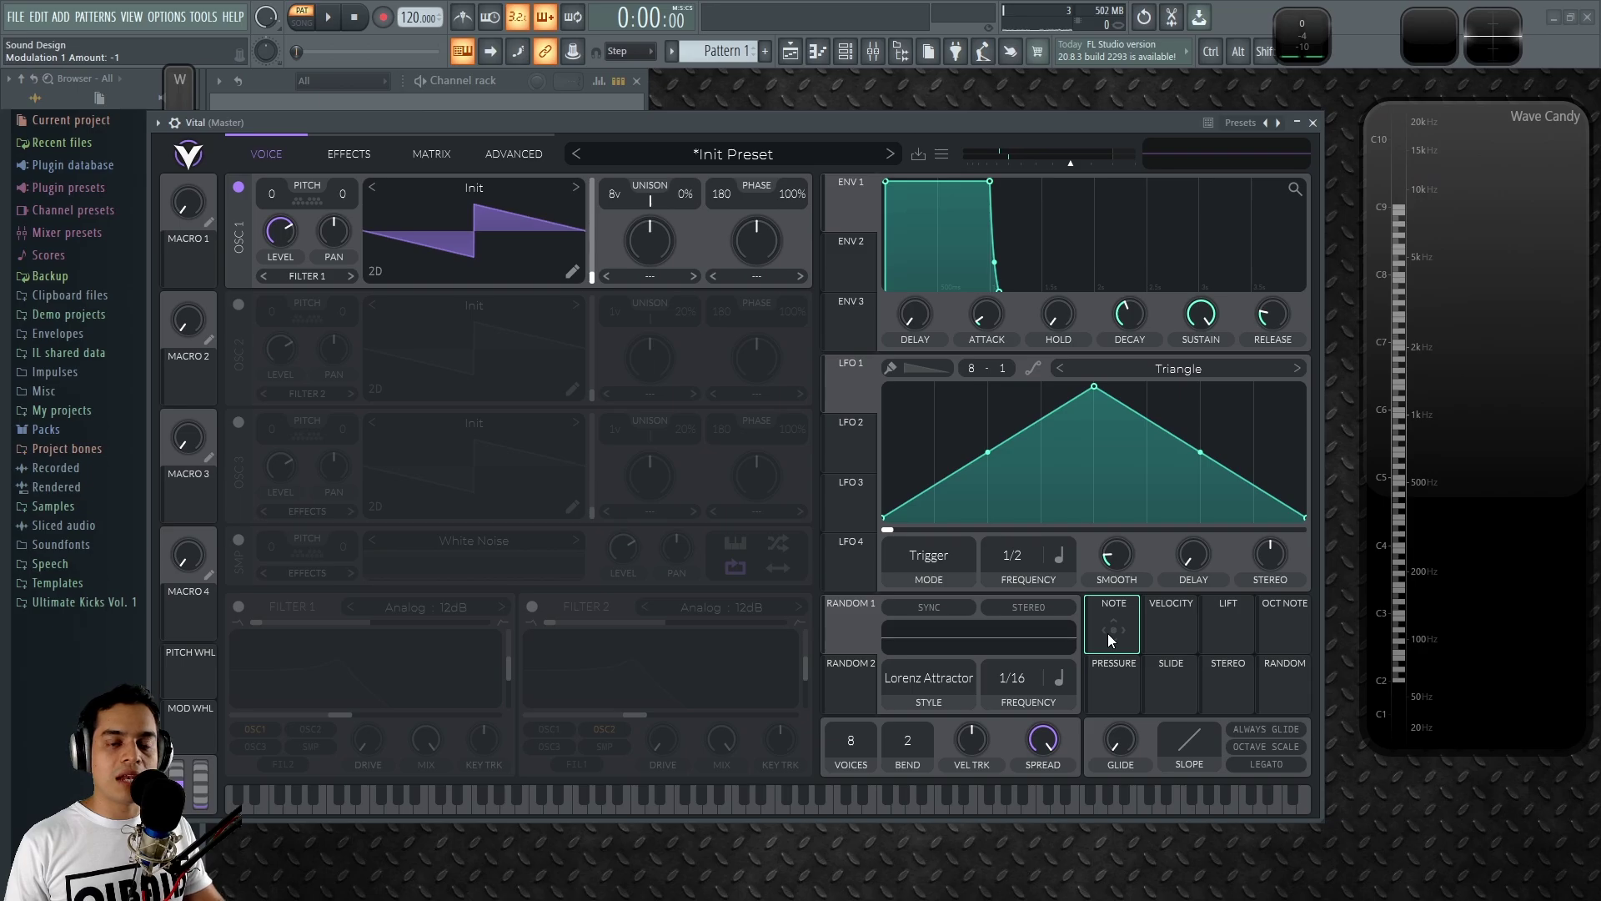
Assign Lift as a modulator of oscillator 1's level and lengthen envelope 1's release
left_click_drag(1133, 618, 1171, 622)
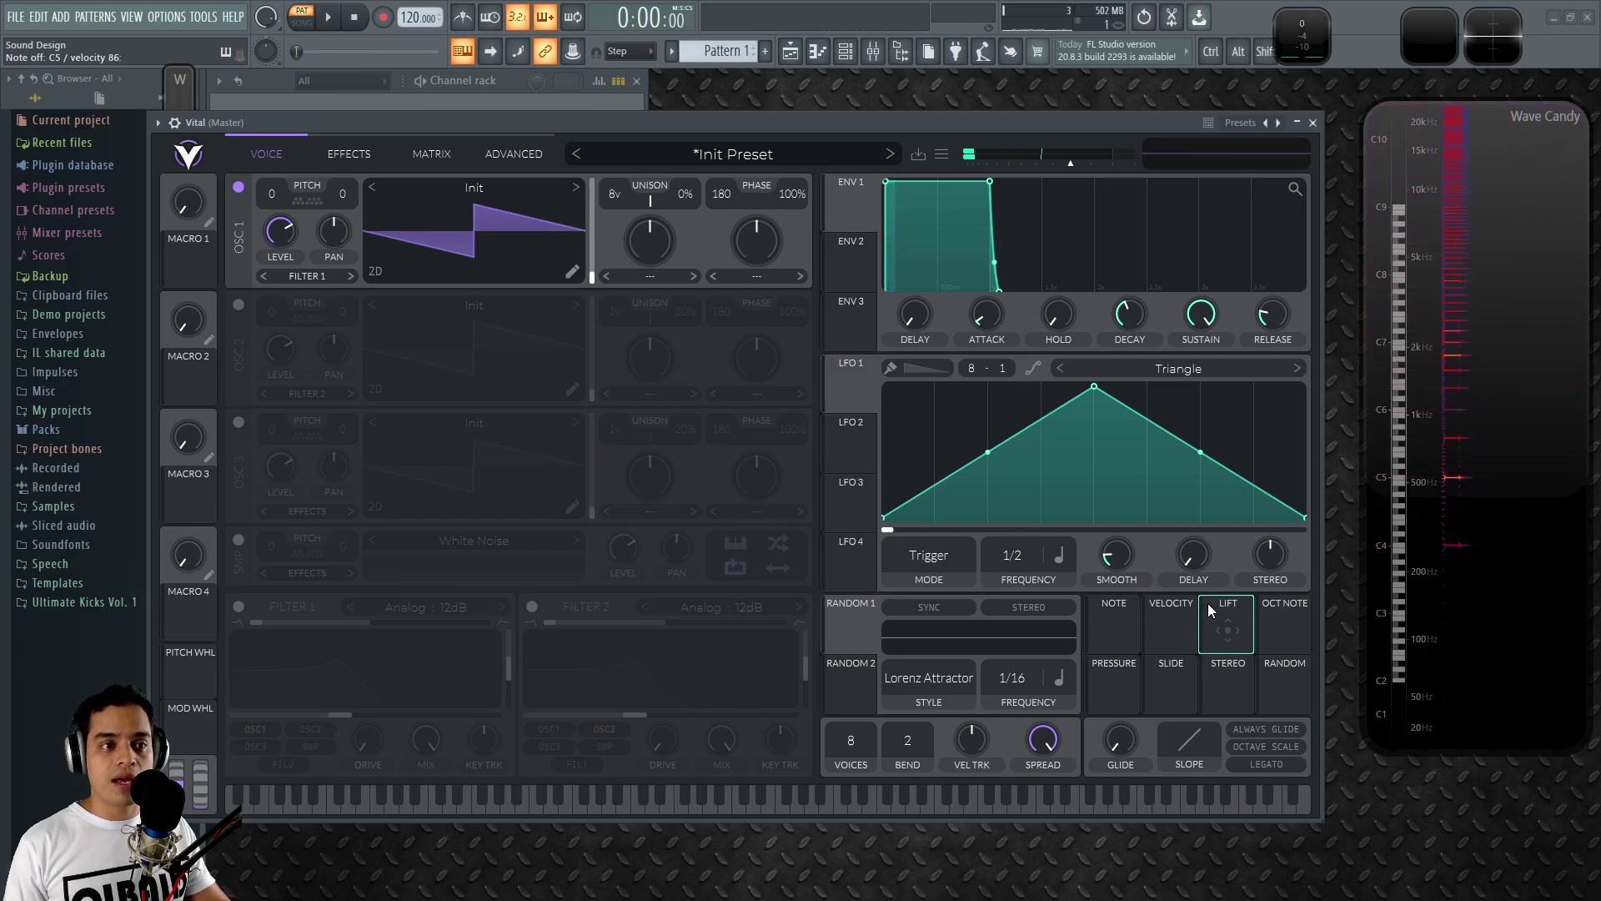
left_click_drag(1239, 627, 277, 227)
left_click_drag(1263, 317, 1265, 286)
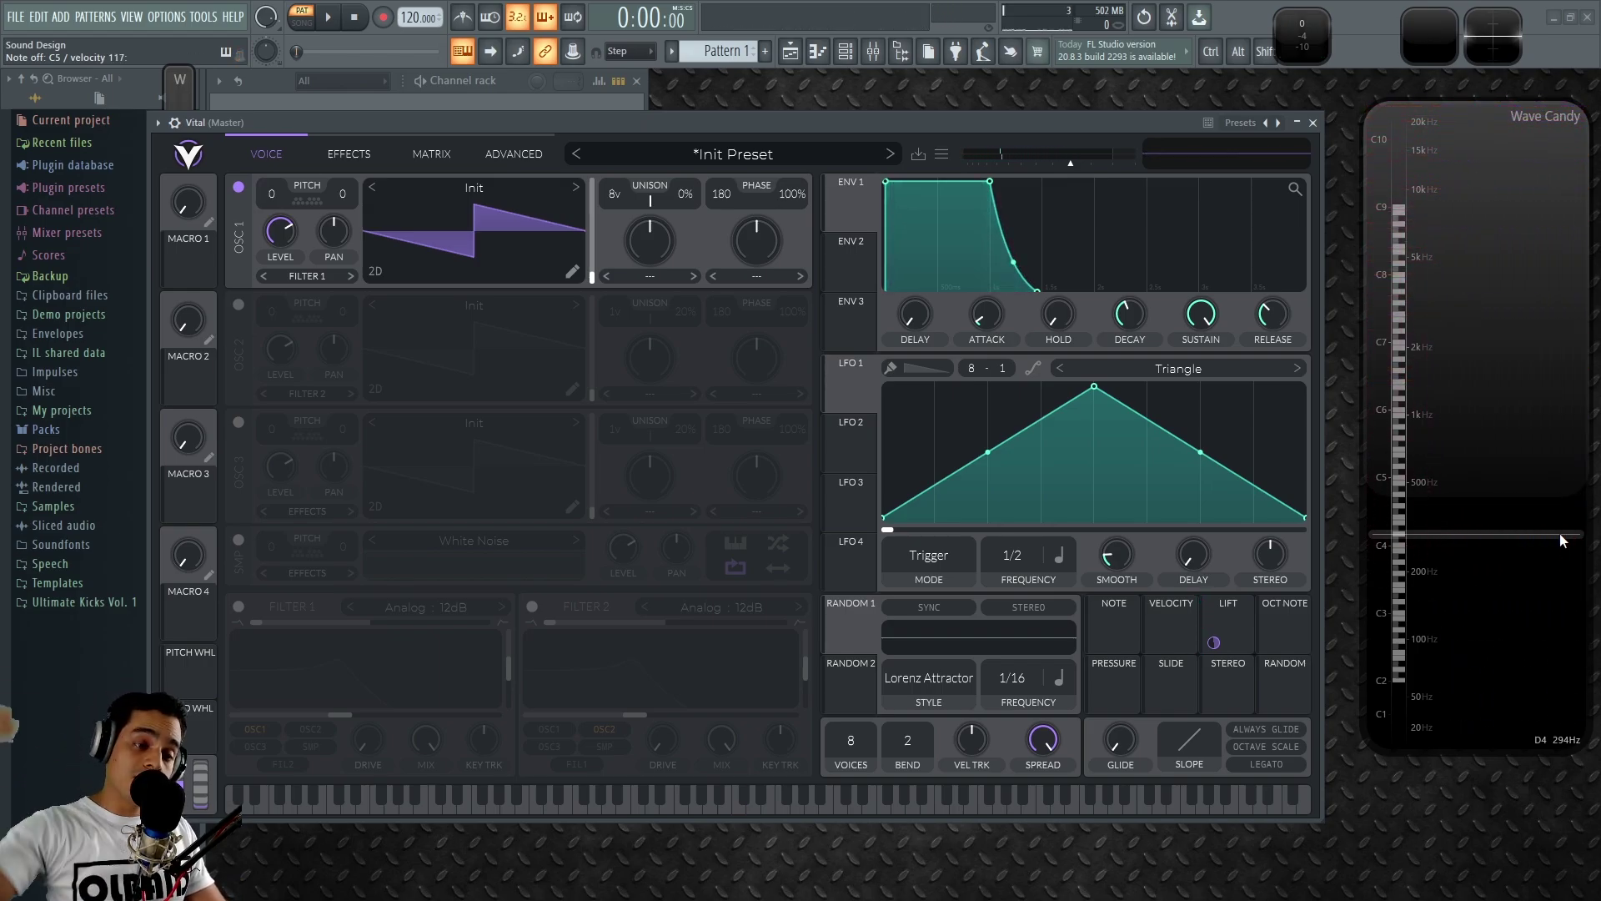
mouse_move(1219, 646)
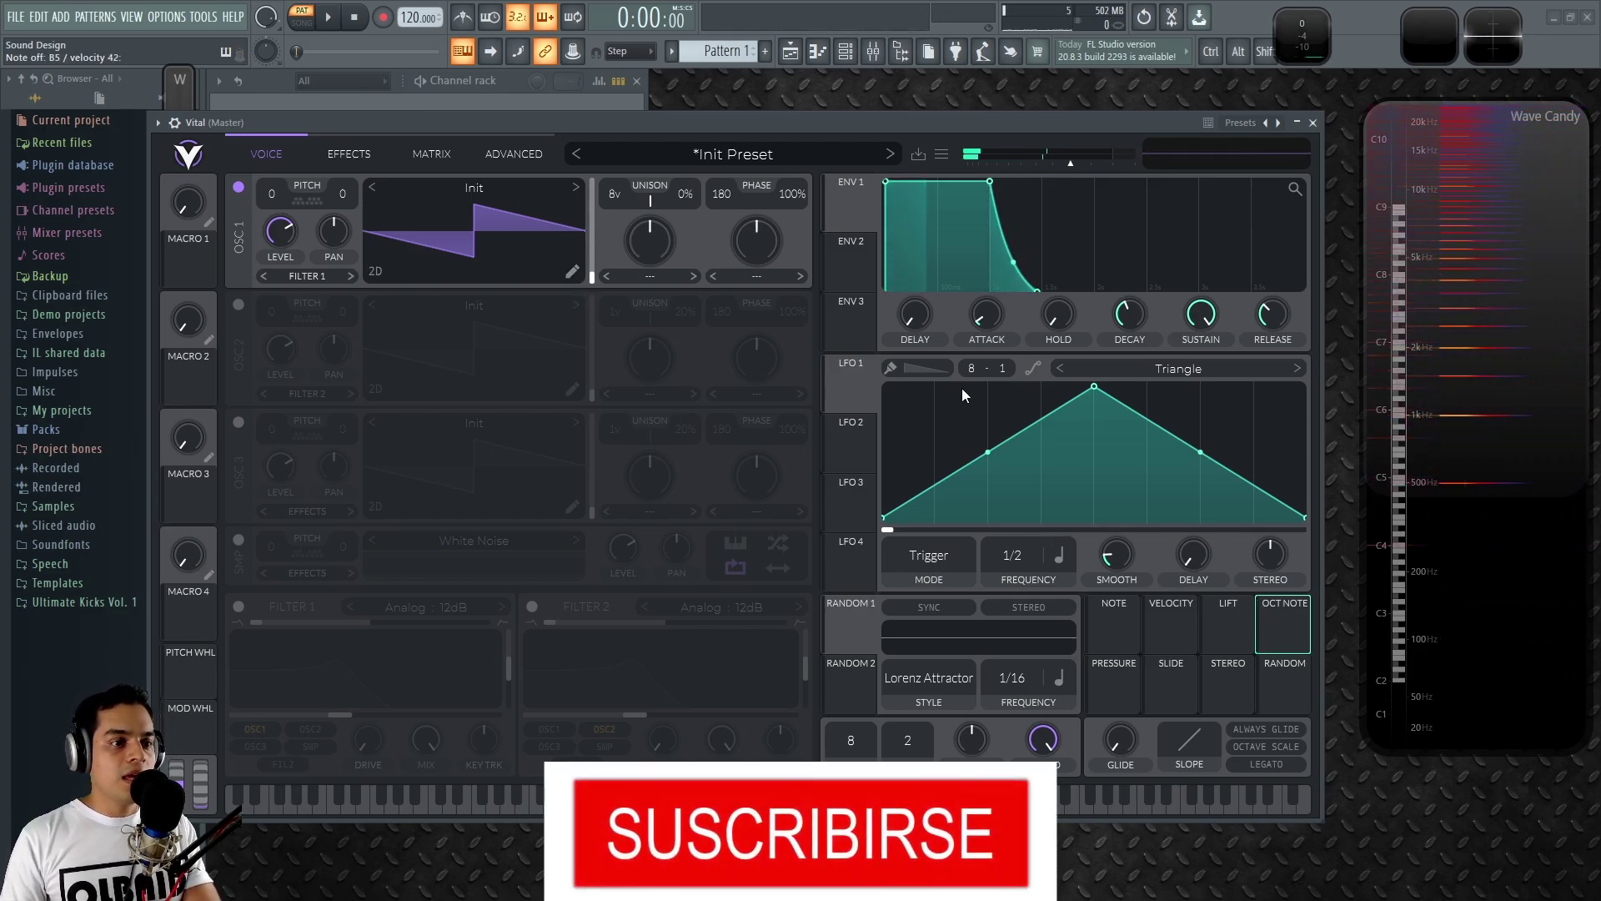
Set oscillator 1's unison detune to 5%, trying Oct Note as its modulator and removing it, and play test notes
left_click_drag(1284, 629, 686, 197)
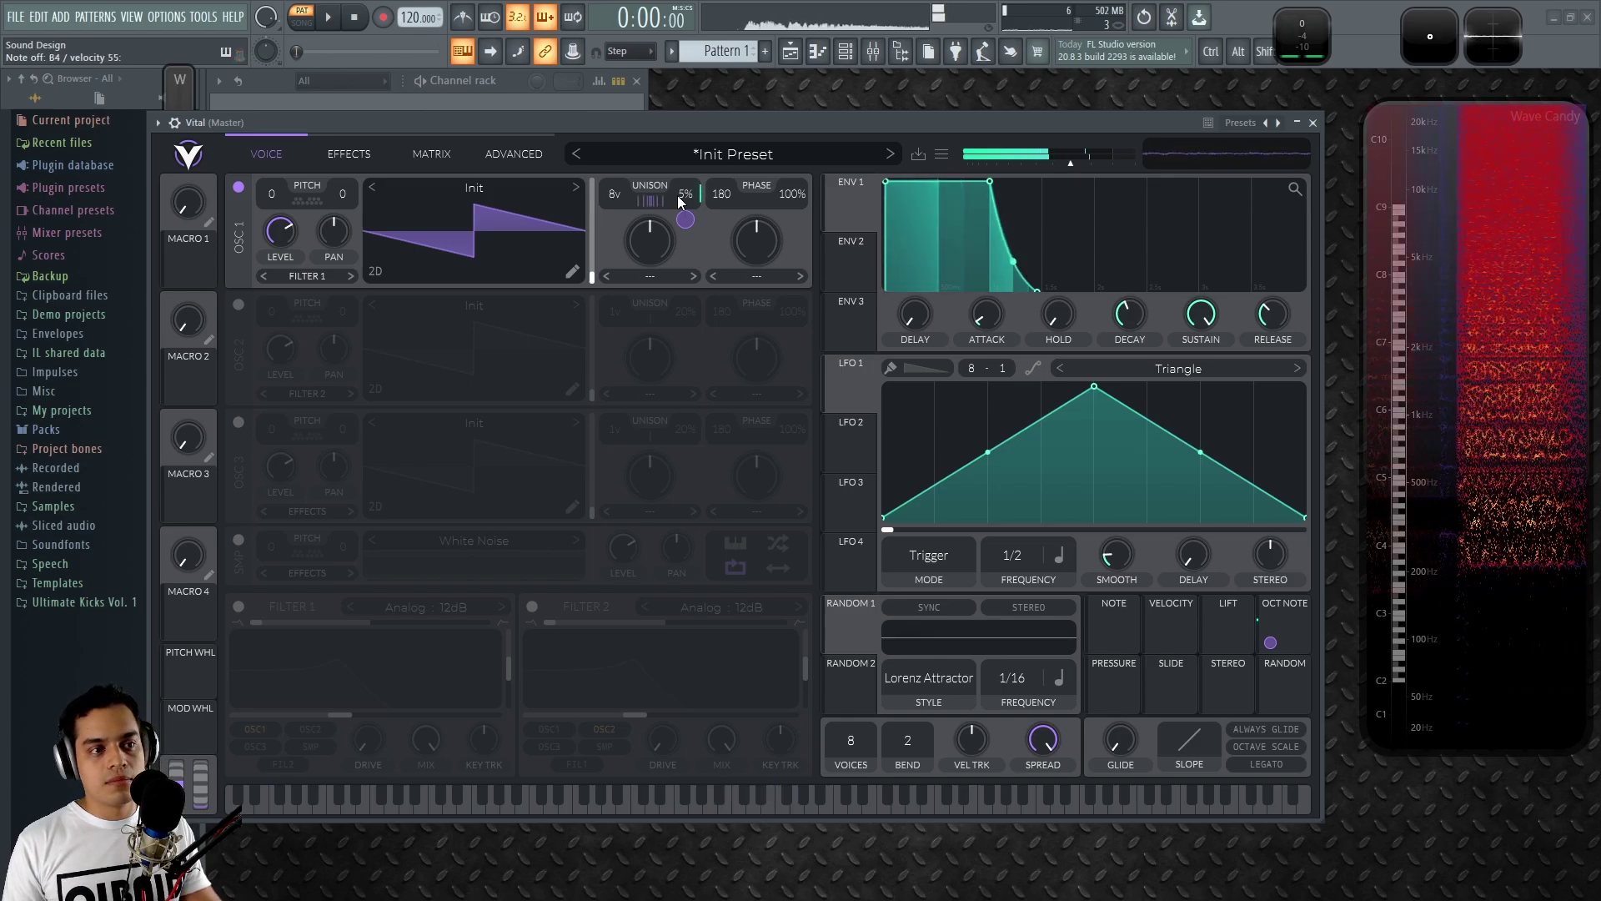
double_click(1270, 643)
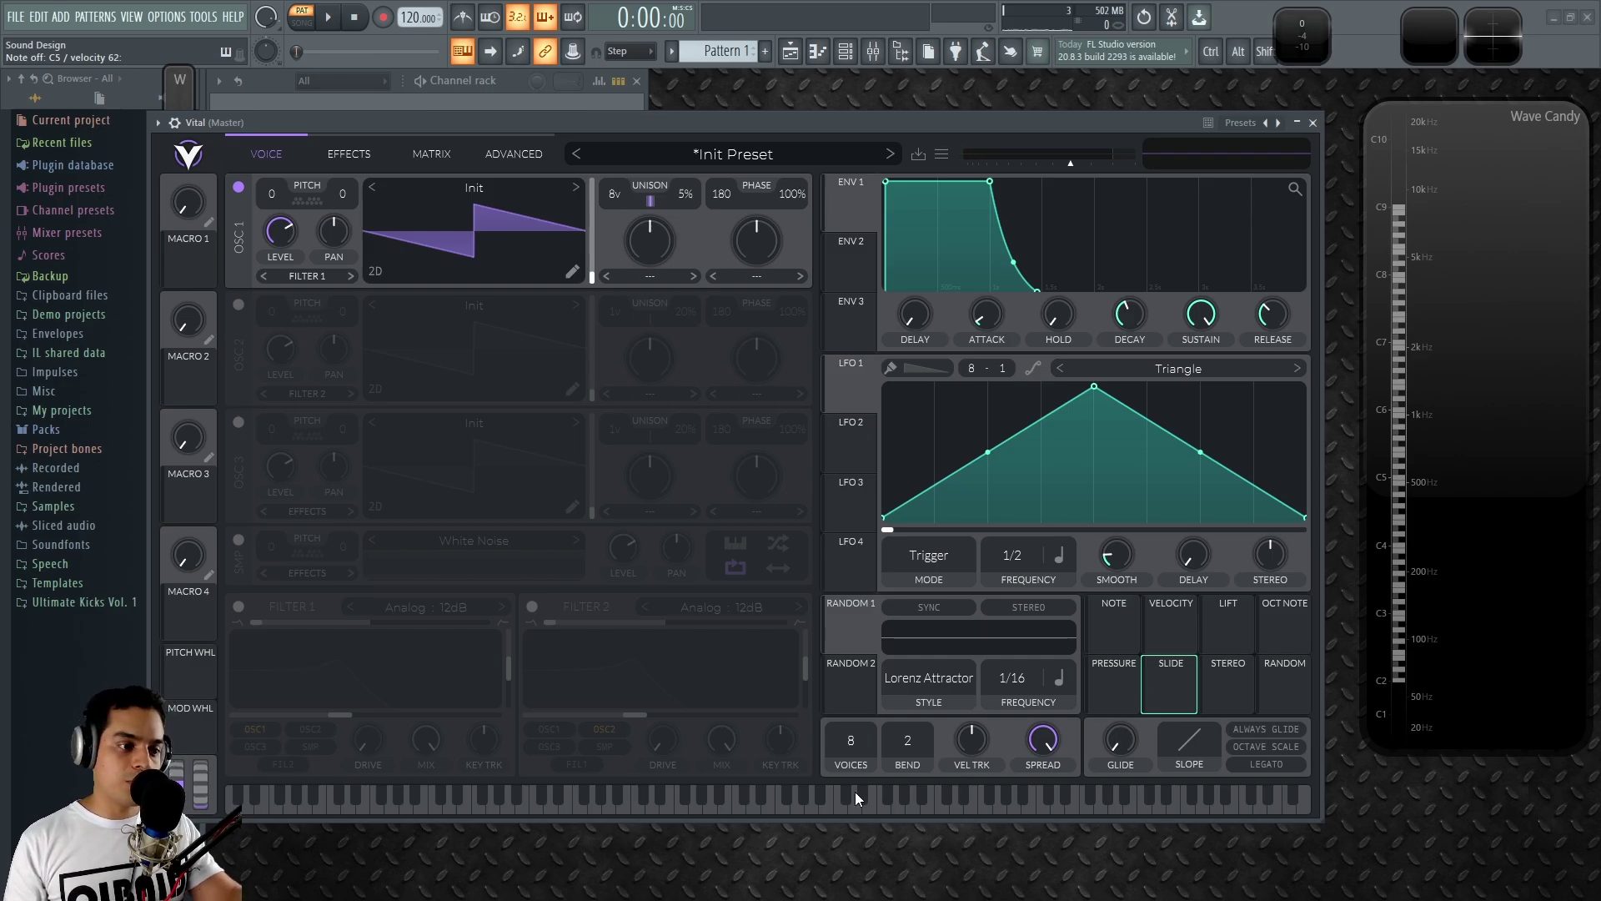
left_click(739, 811)
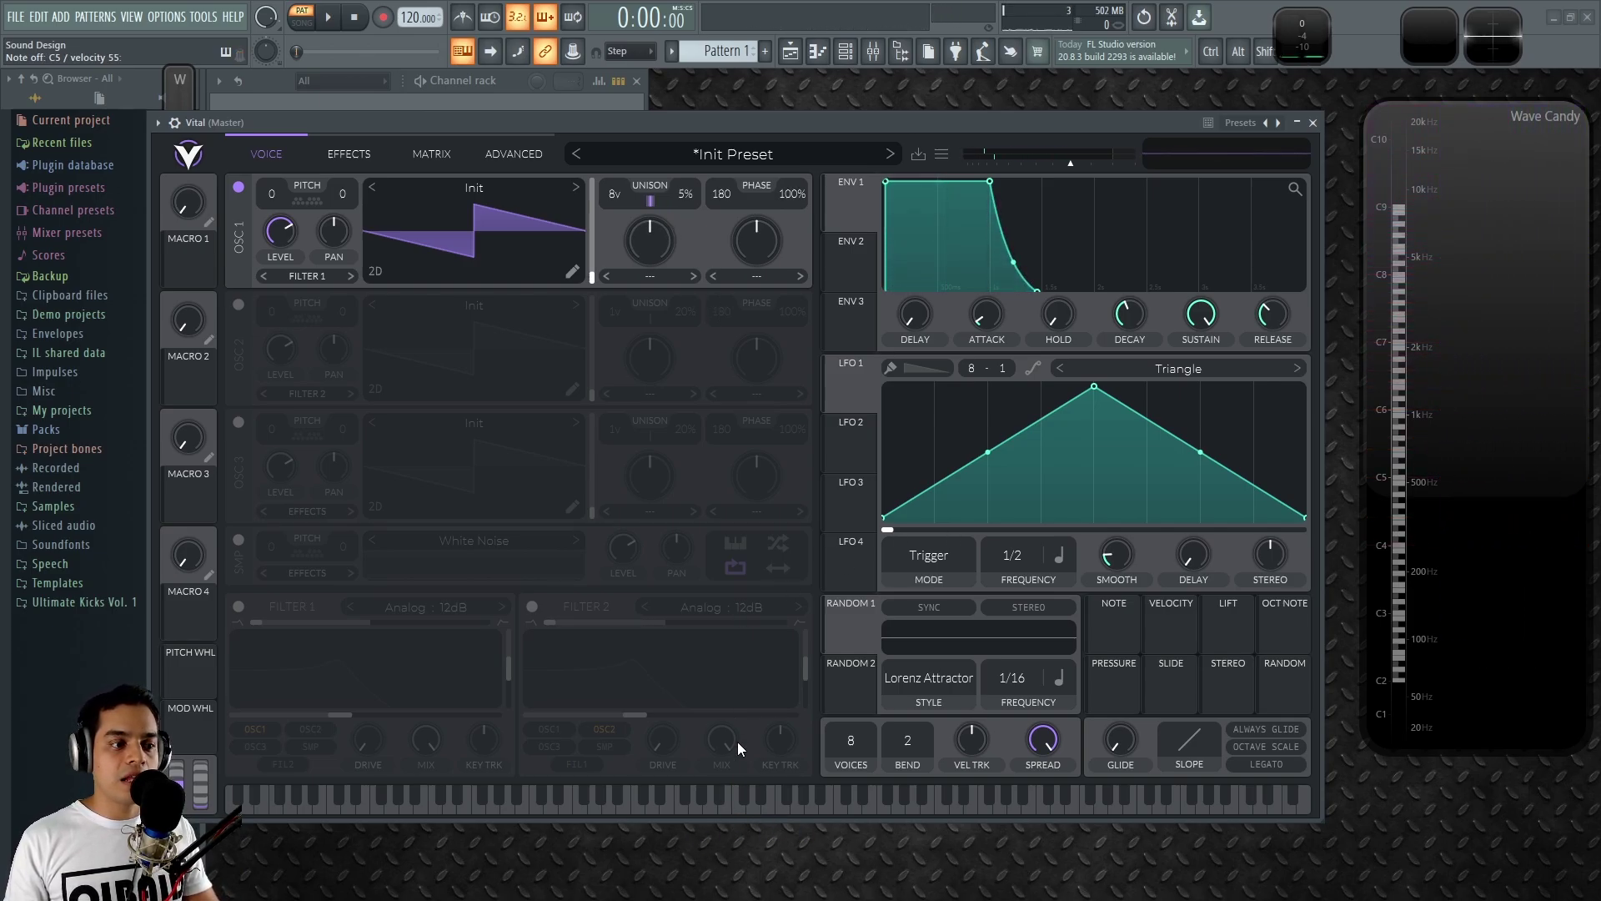
left_click(737, 810)
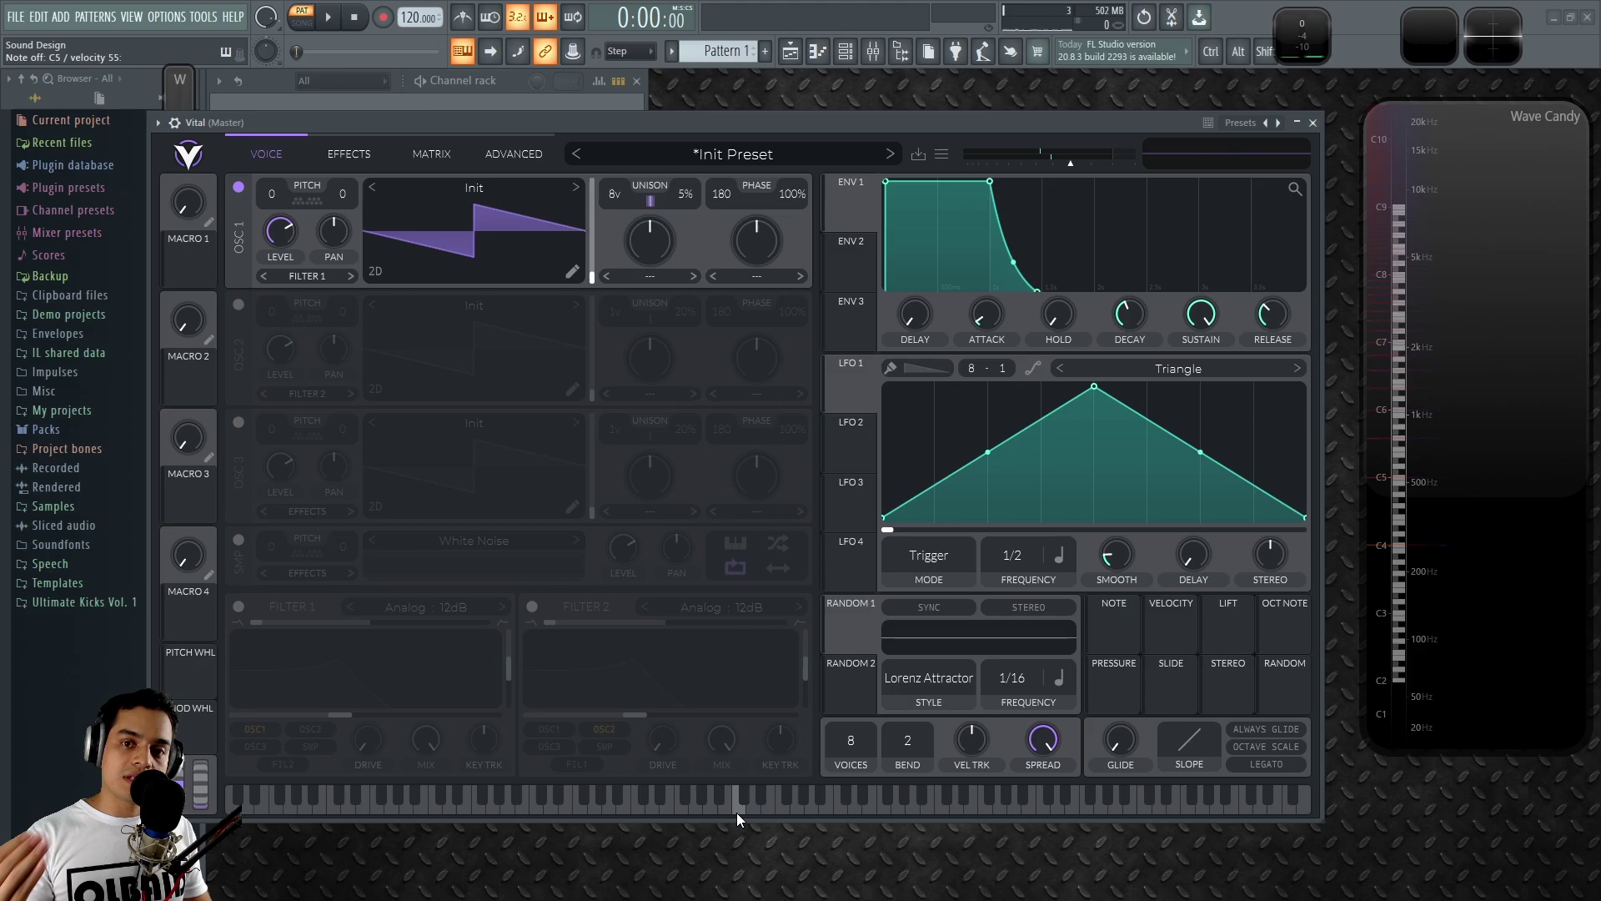
Try Stereo as a modulator of oscillator 1's level with an amount of 0.15, and remove the assignment
left_click(1219, 684)
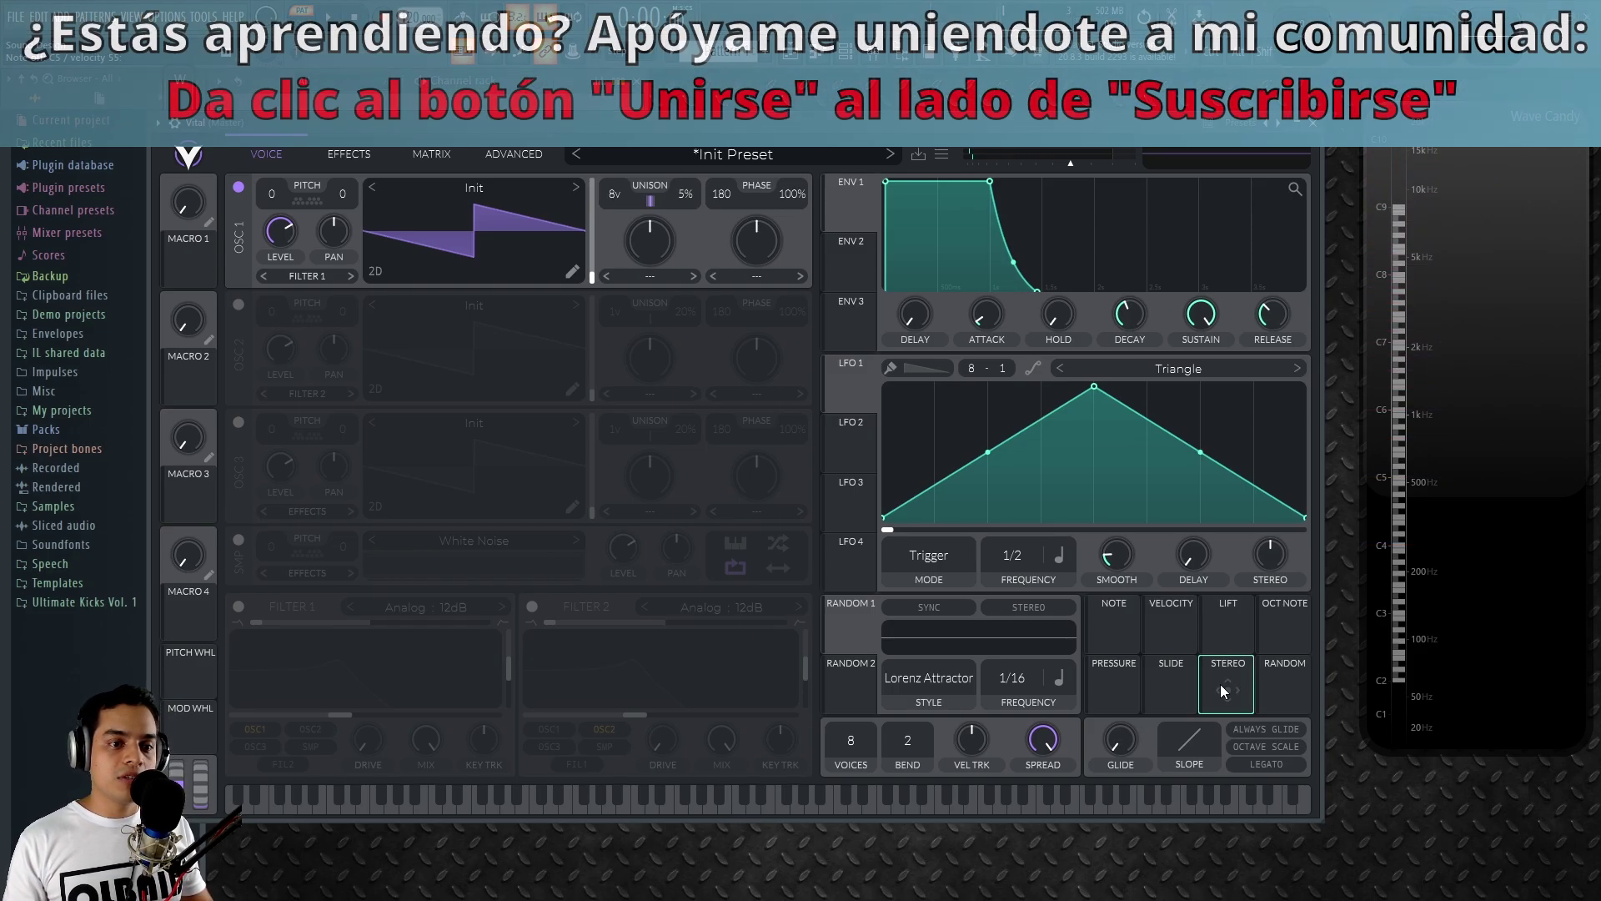
left_click_drag(1226, 690, 275, 231)
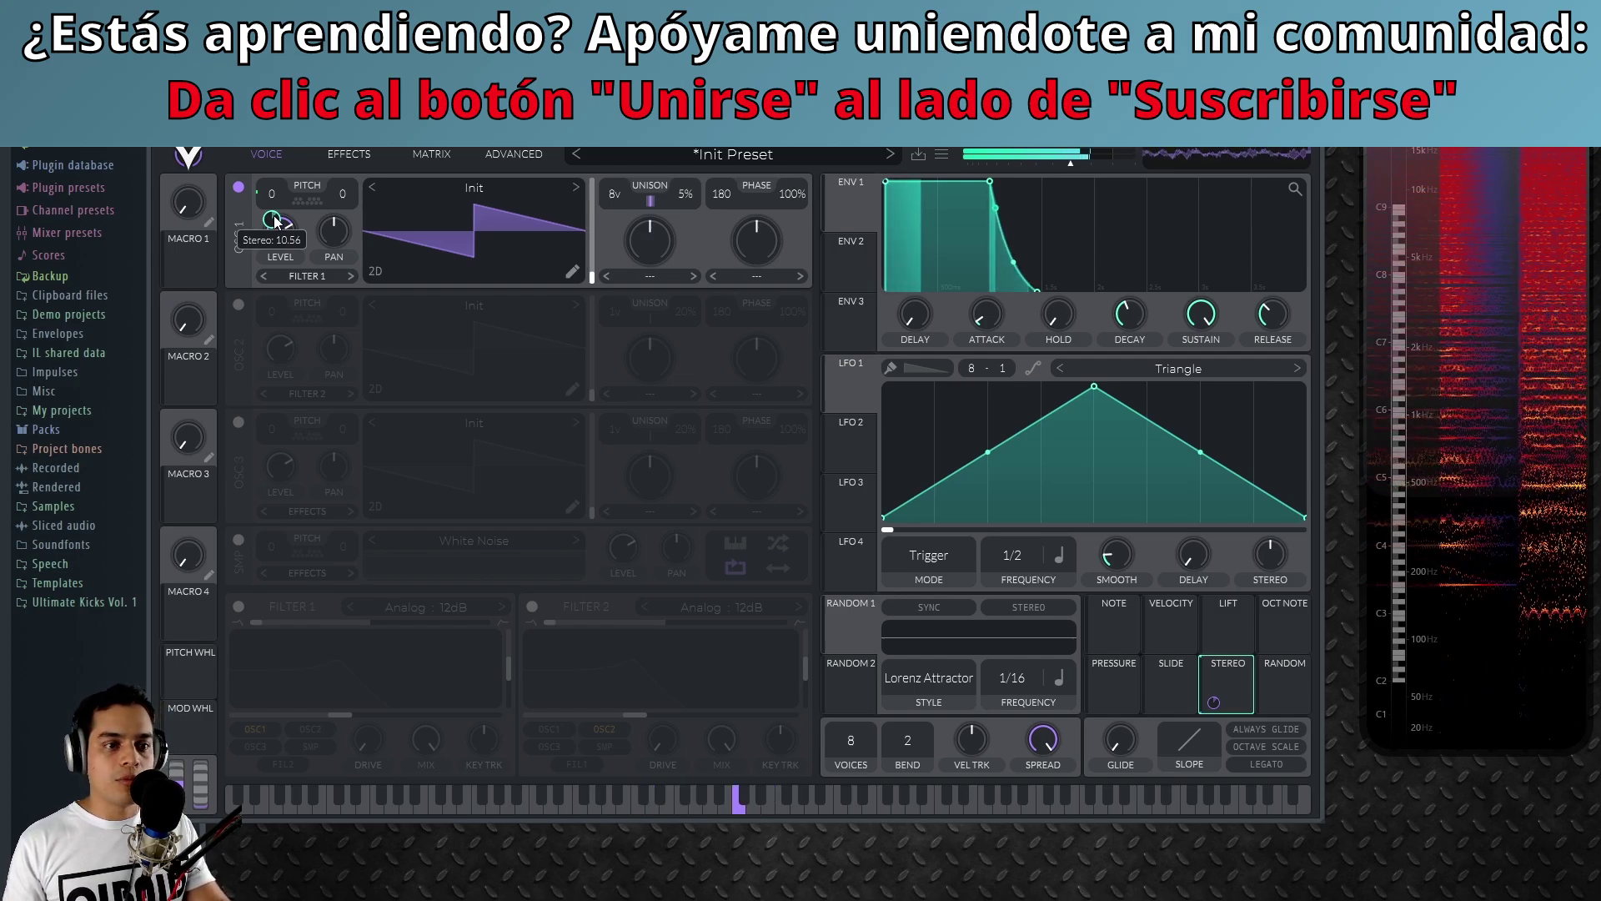
mouse_move(1215, 702)
left_mouse_down()
mouse_move(1215, 728)
mouse_move(1215, 700)
left_mouse_up()
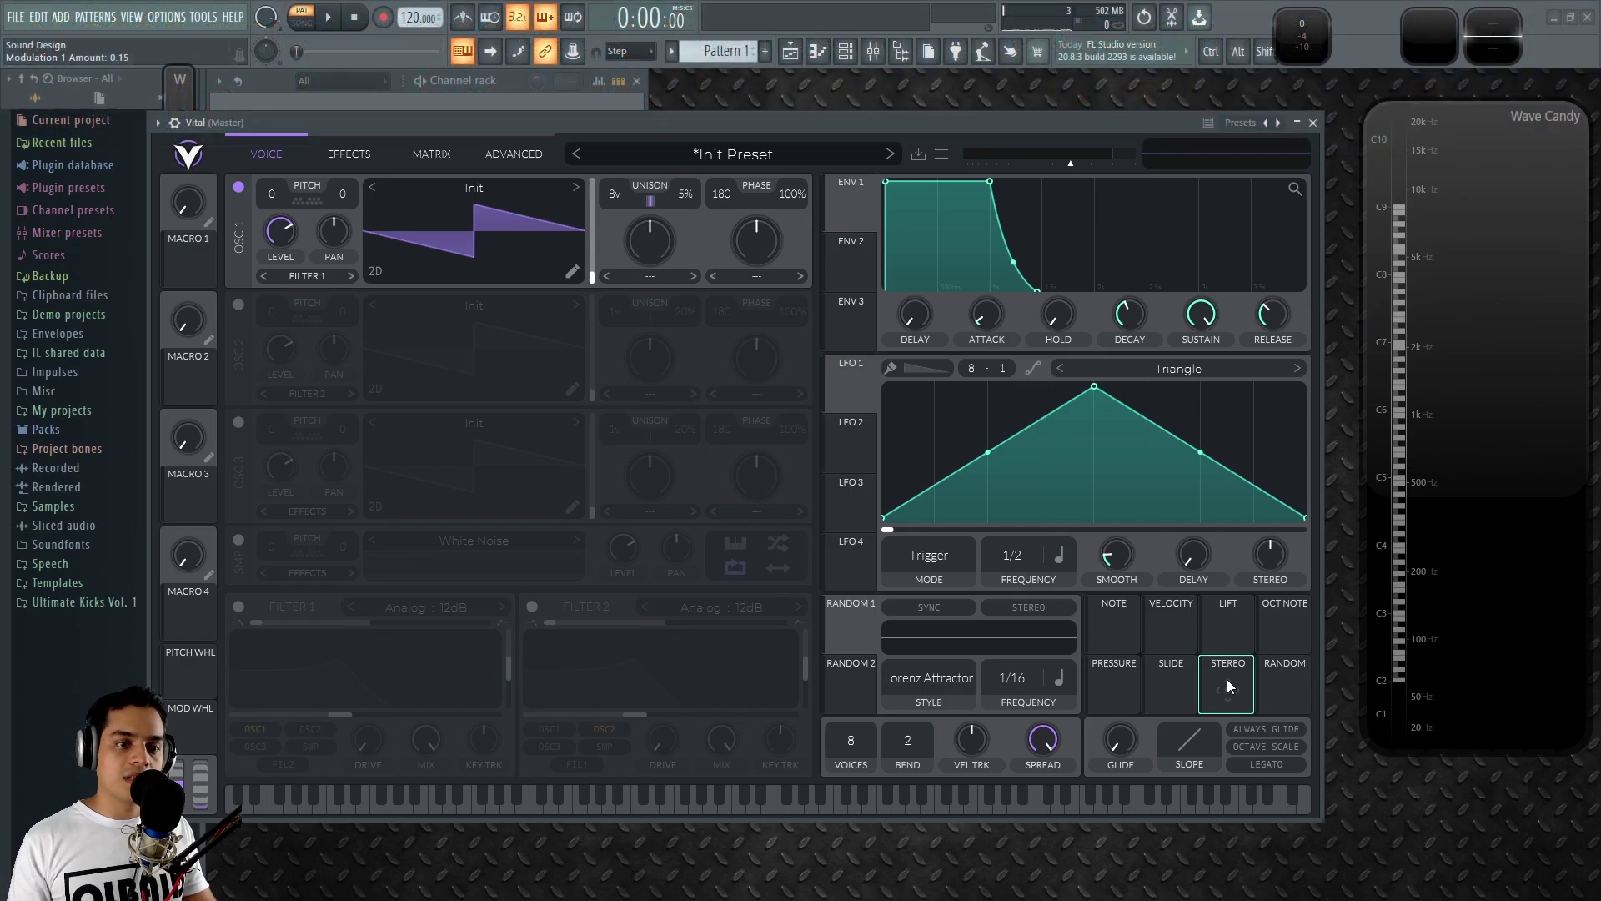
Try the note-based Random source as a modulator of oscillator 1's level
left_click_drag(1293, 683, 280, 231)
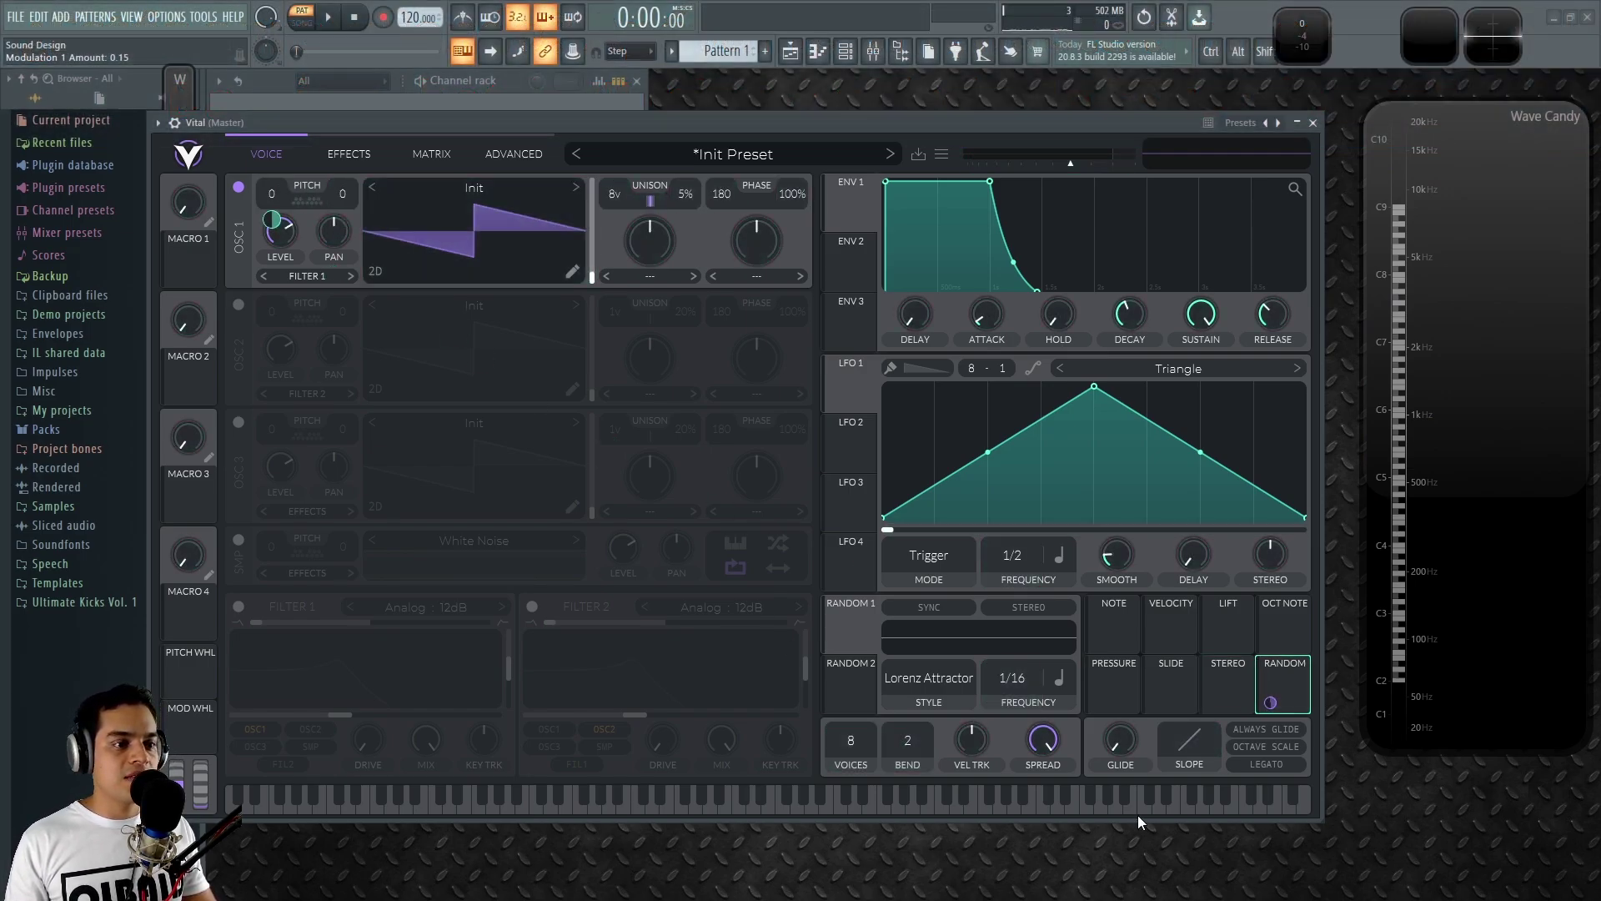
left_click(844, 614)
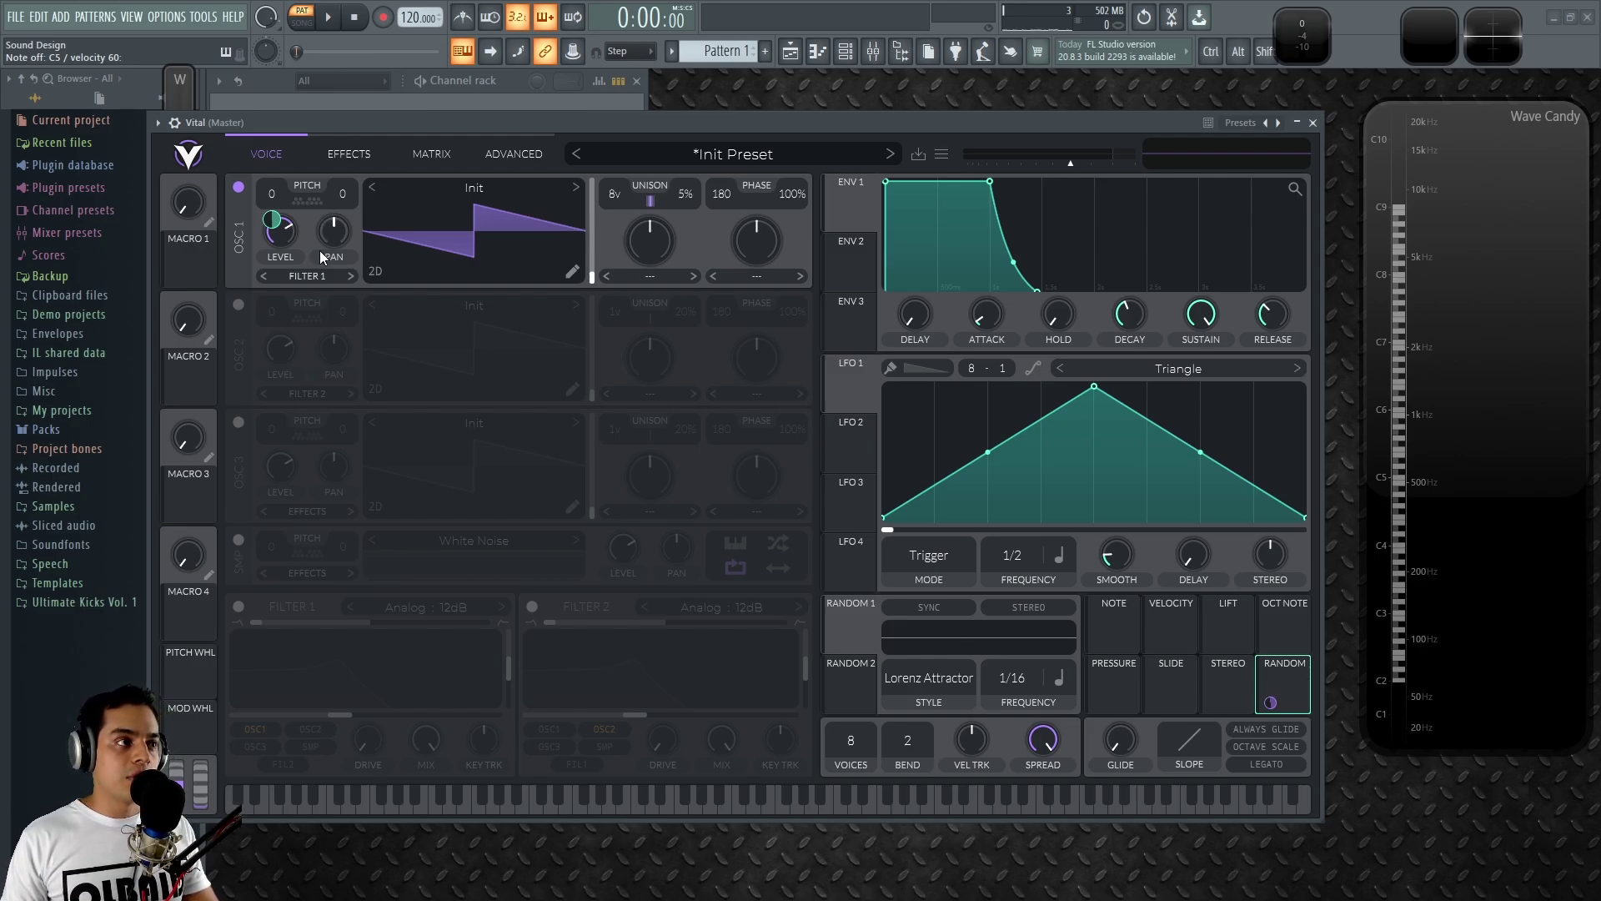
left_click_drag(288, 215, 286, 216)
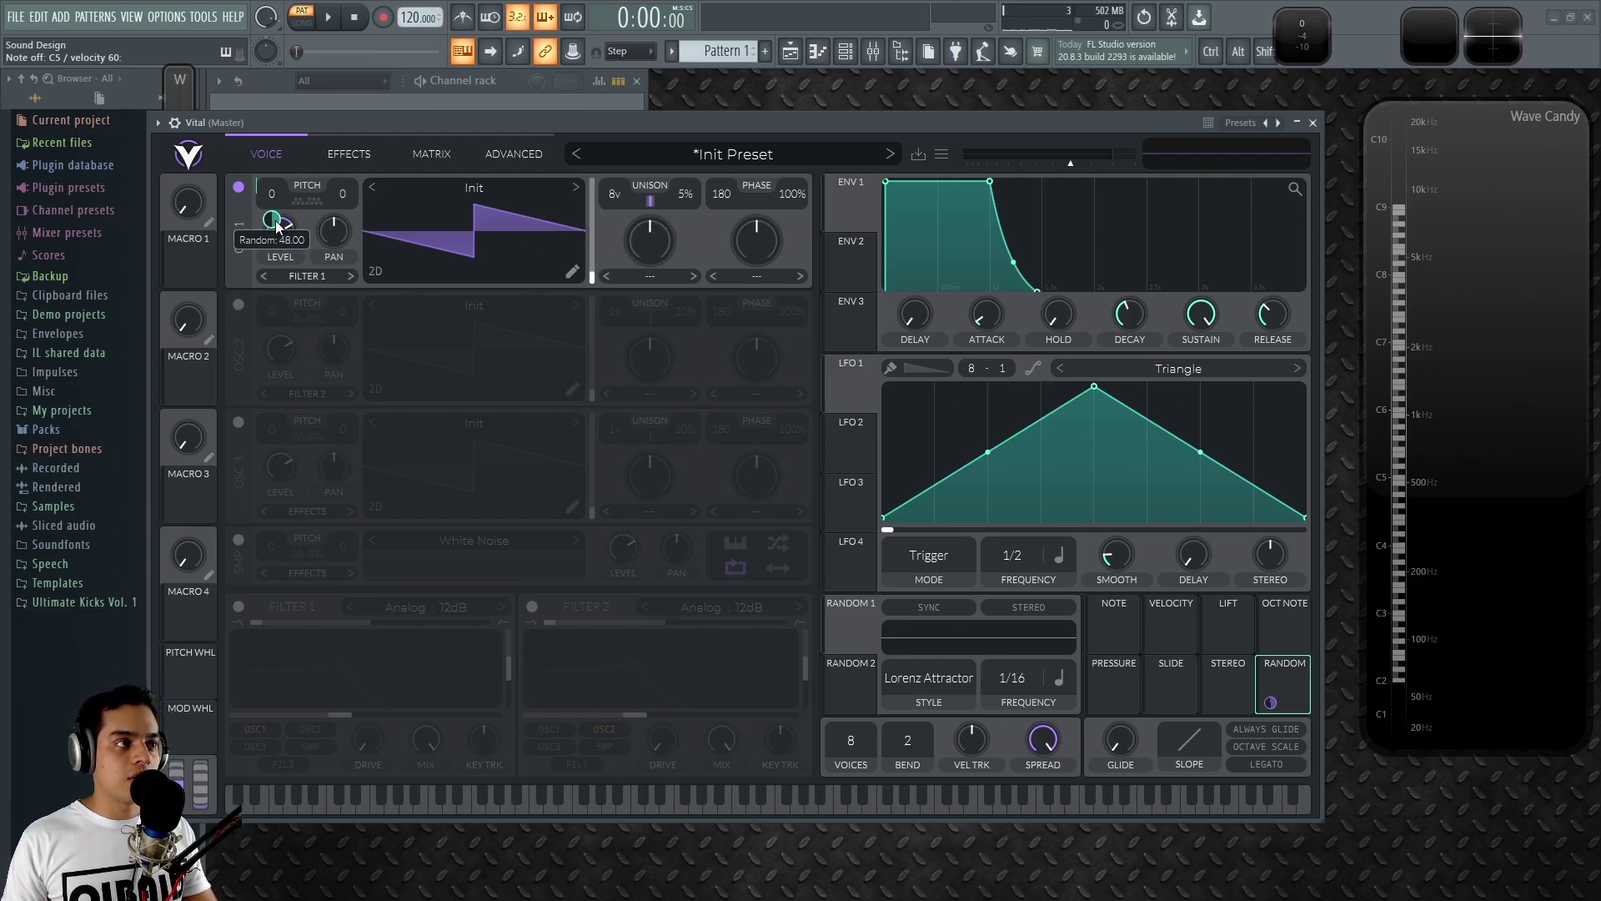
Assign Random as a modulator of oscillator 1's unison detune and set its amount to 0.33
left_click_drag(1276, 680, 682, 207)
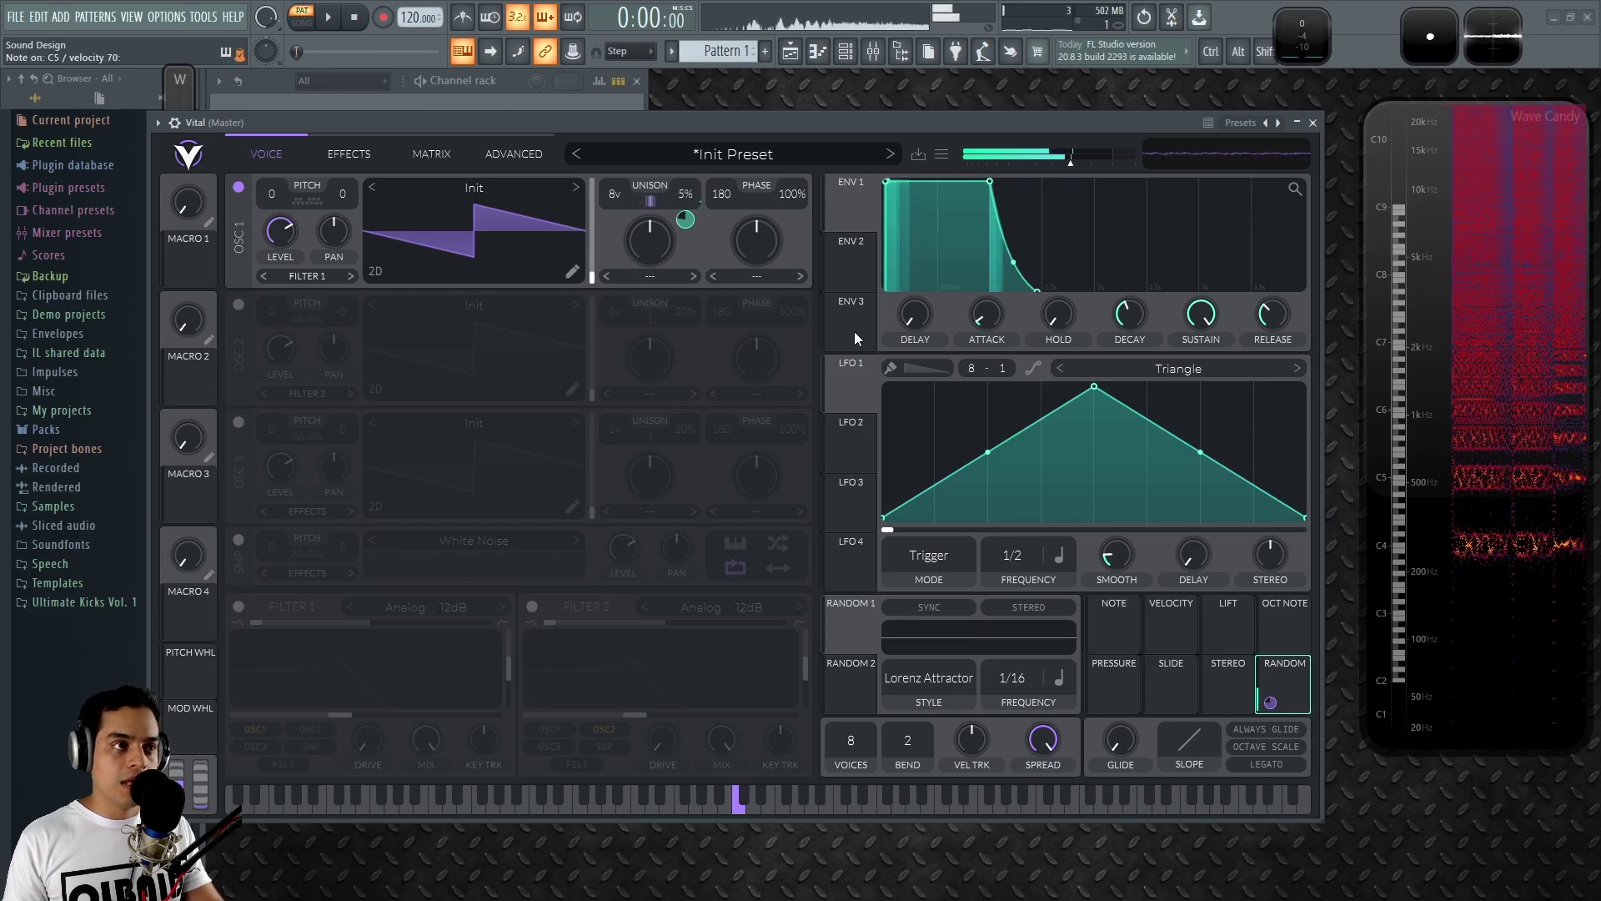
left_click_drag(686, 219, 685, 220)
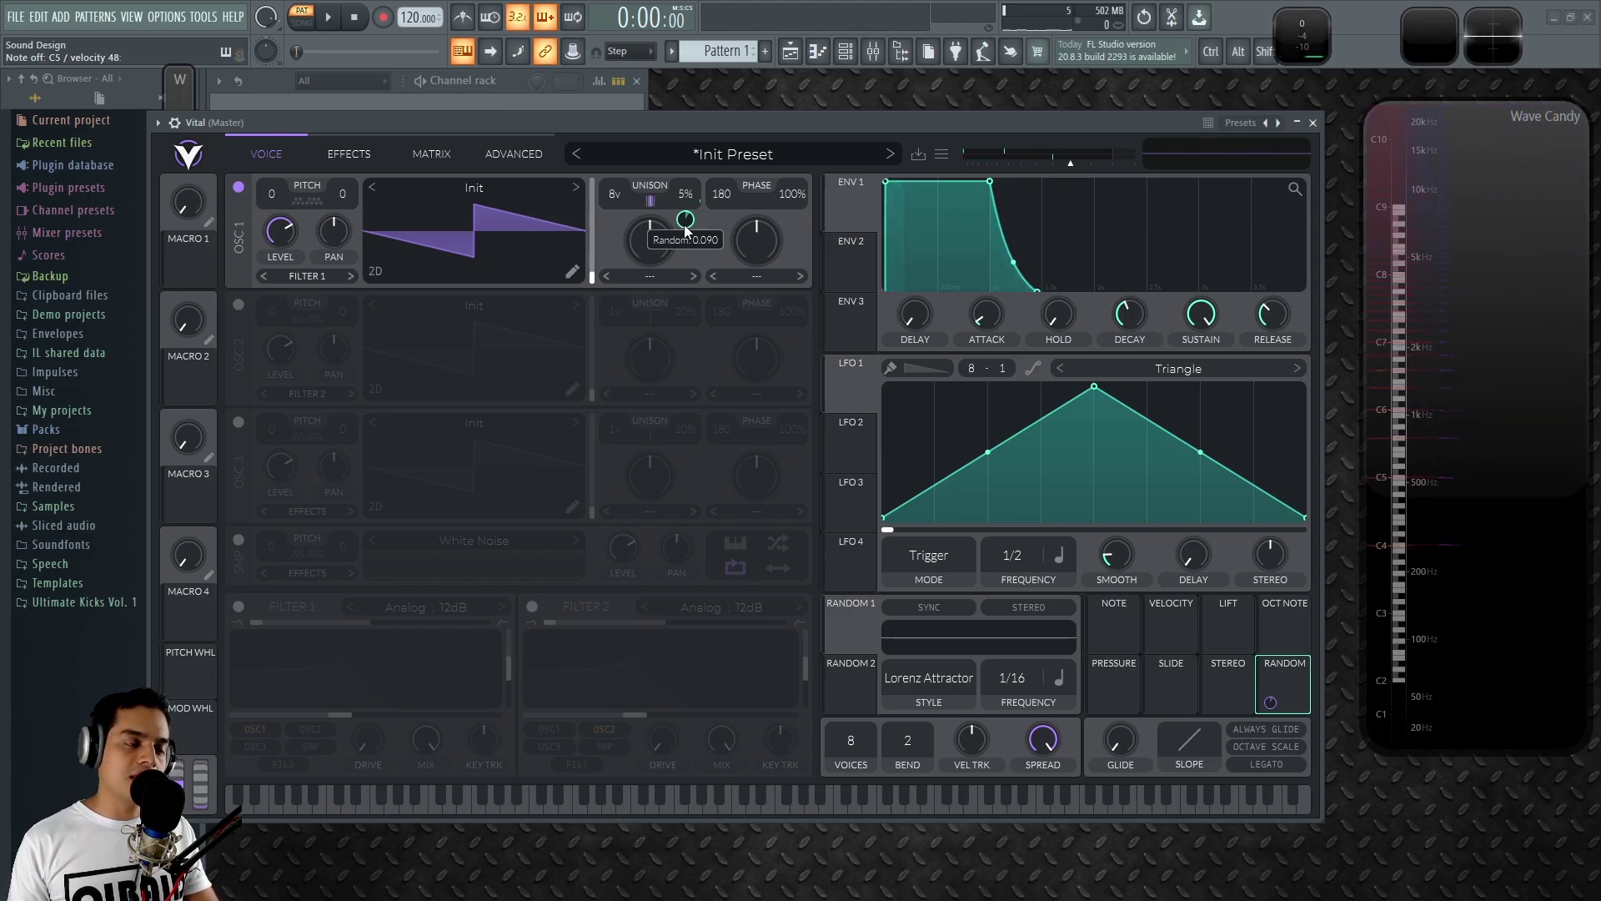
left_click_drag(686, 219, 685, 207)
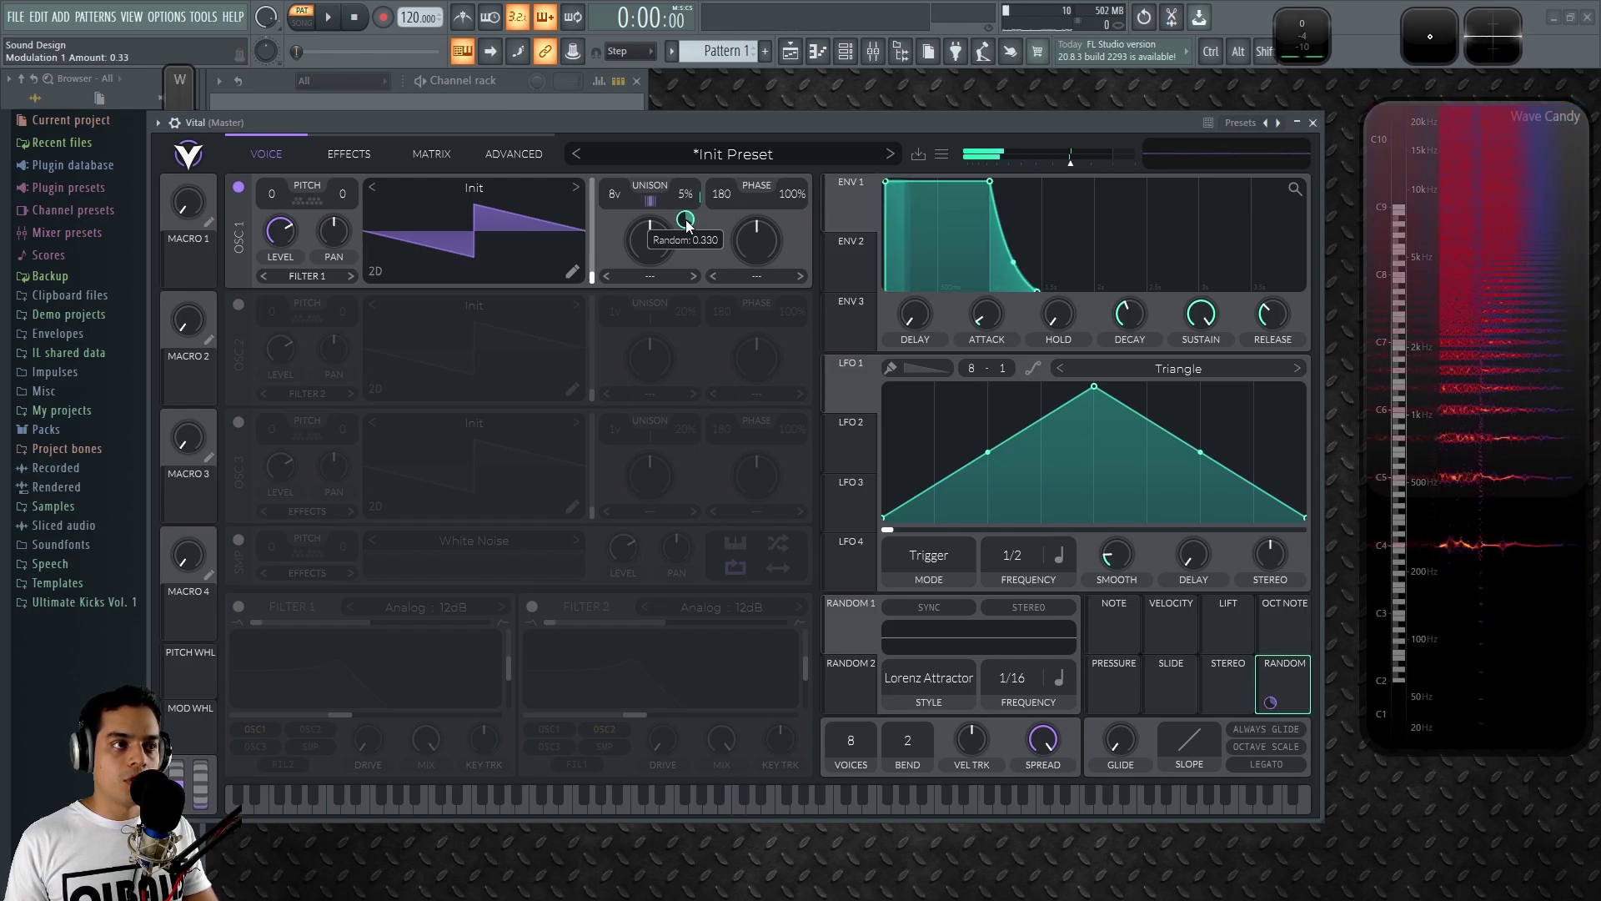
Assign Random as a modulator of oscillator 1's pan and shift the pan to the left of center
left_click_drag(1283, 677, 338, 297)
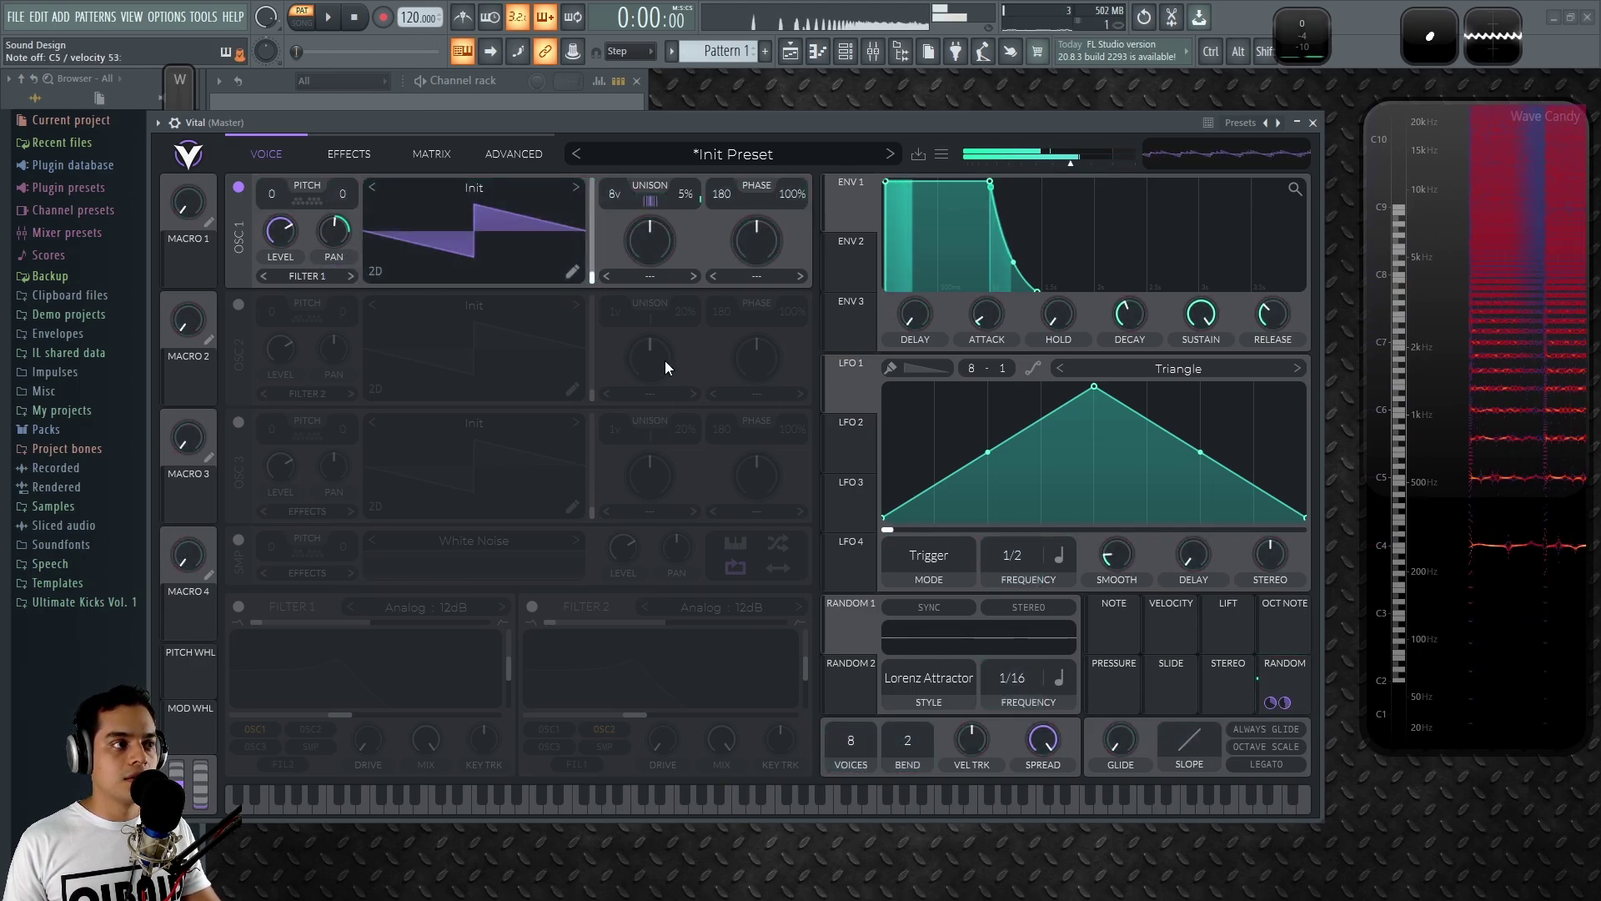
mouse_move(338, 231)
left_click_drag(339, 236, 334, 260)
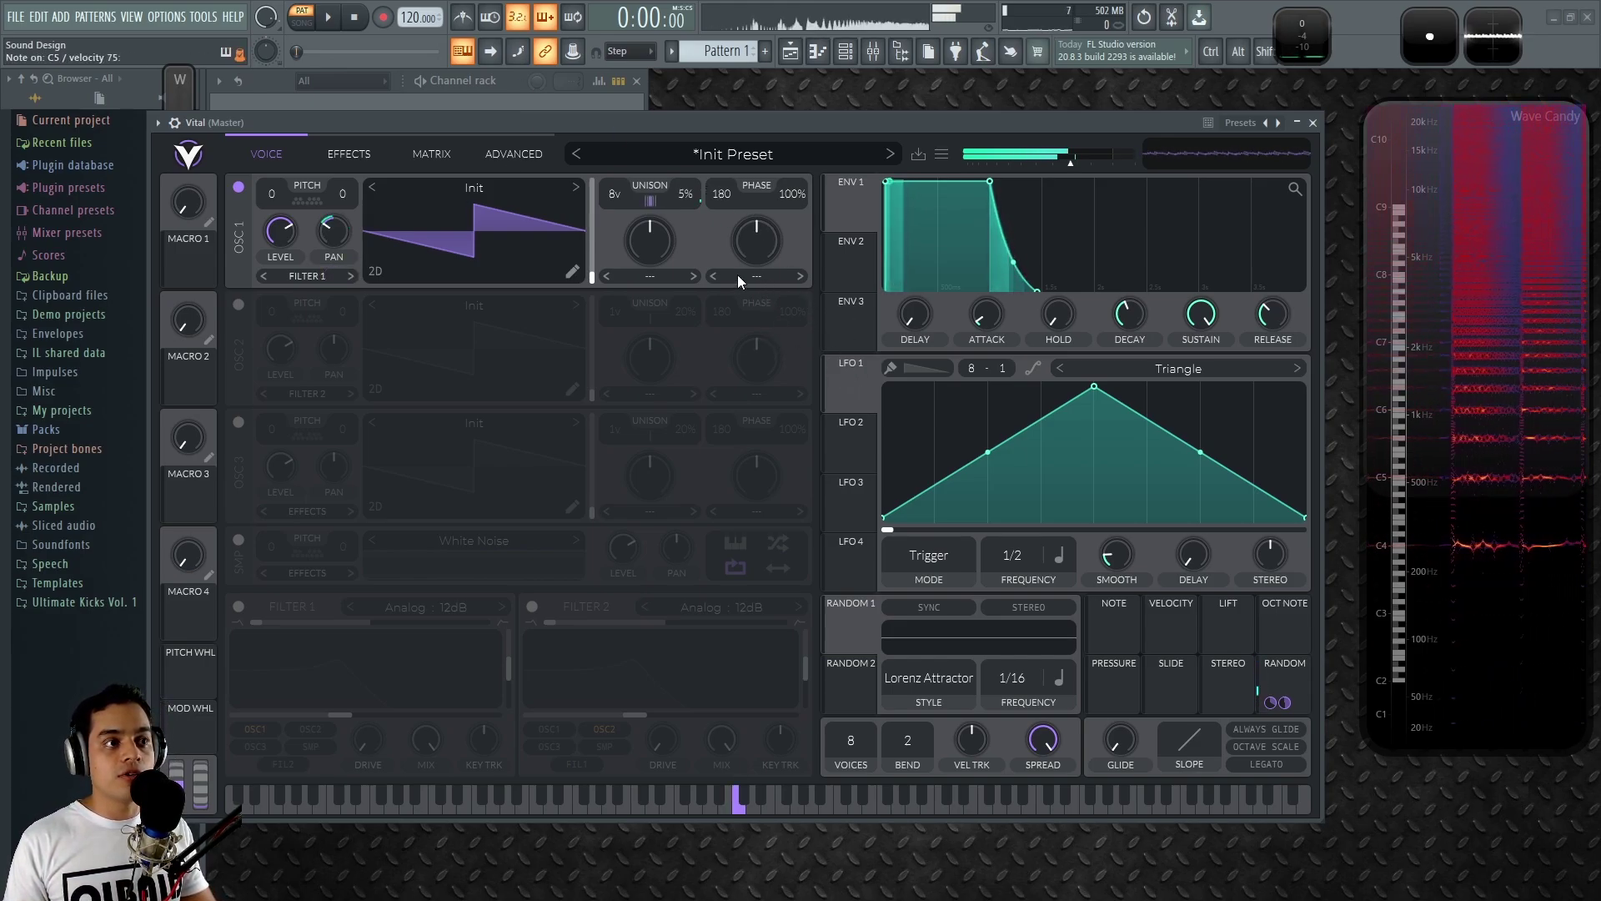
Set oscillator 1's spectral morph to Harmonic Stretch and bring its amount slightly below the midpoint
left_click(657, 275)
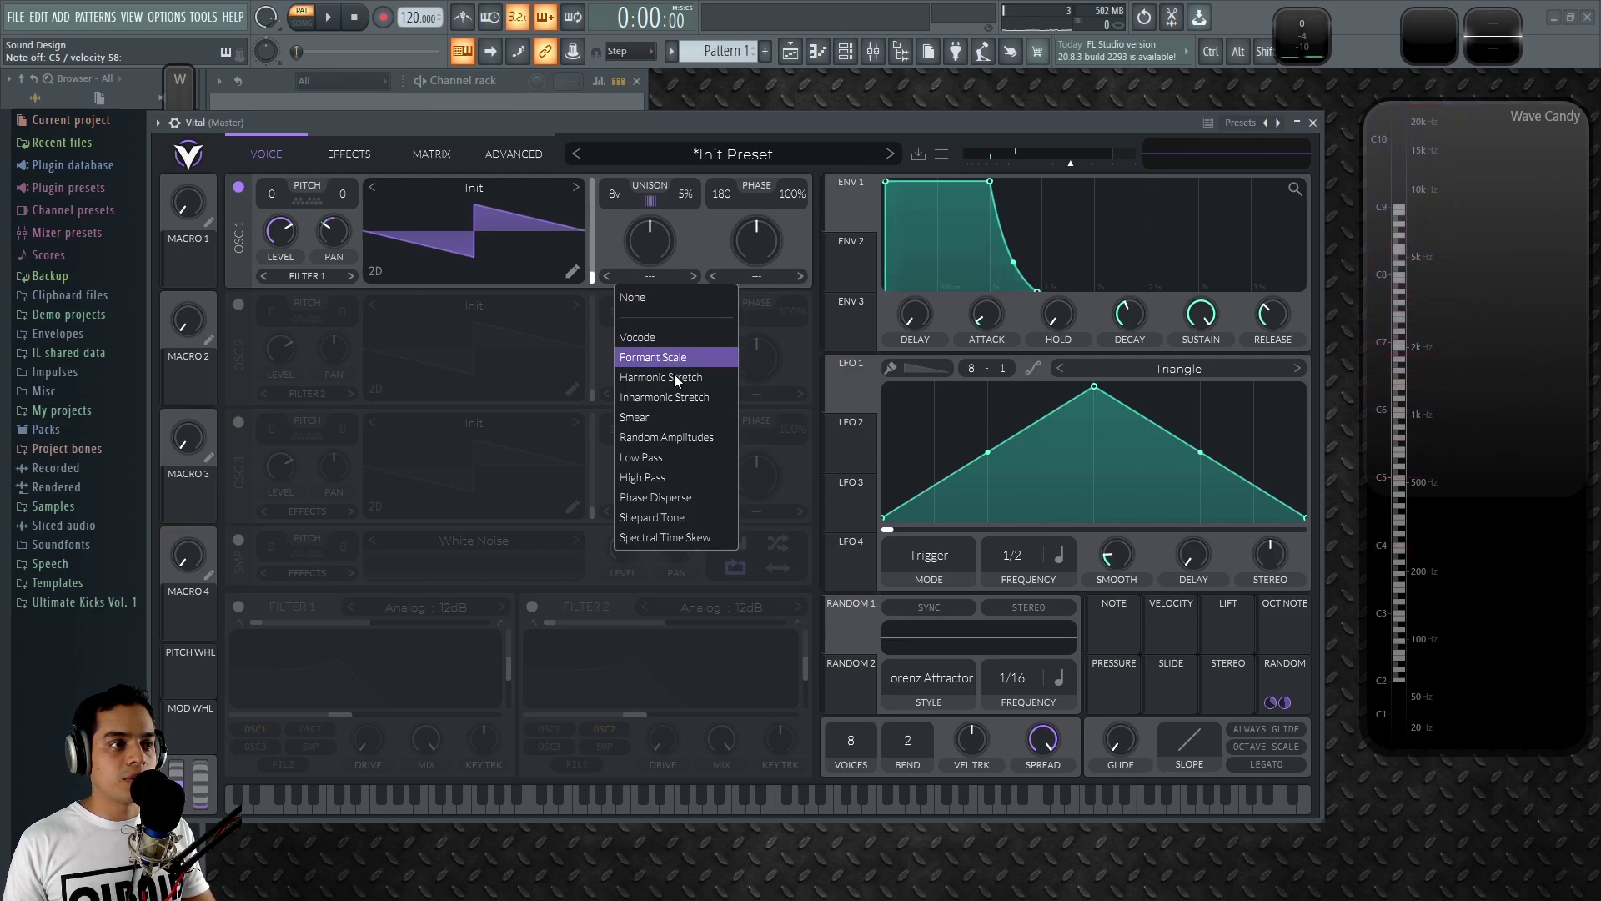
left_click(671, 360)
left_click_drag(648, 238, 1054, 824)
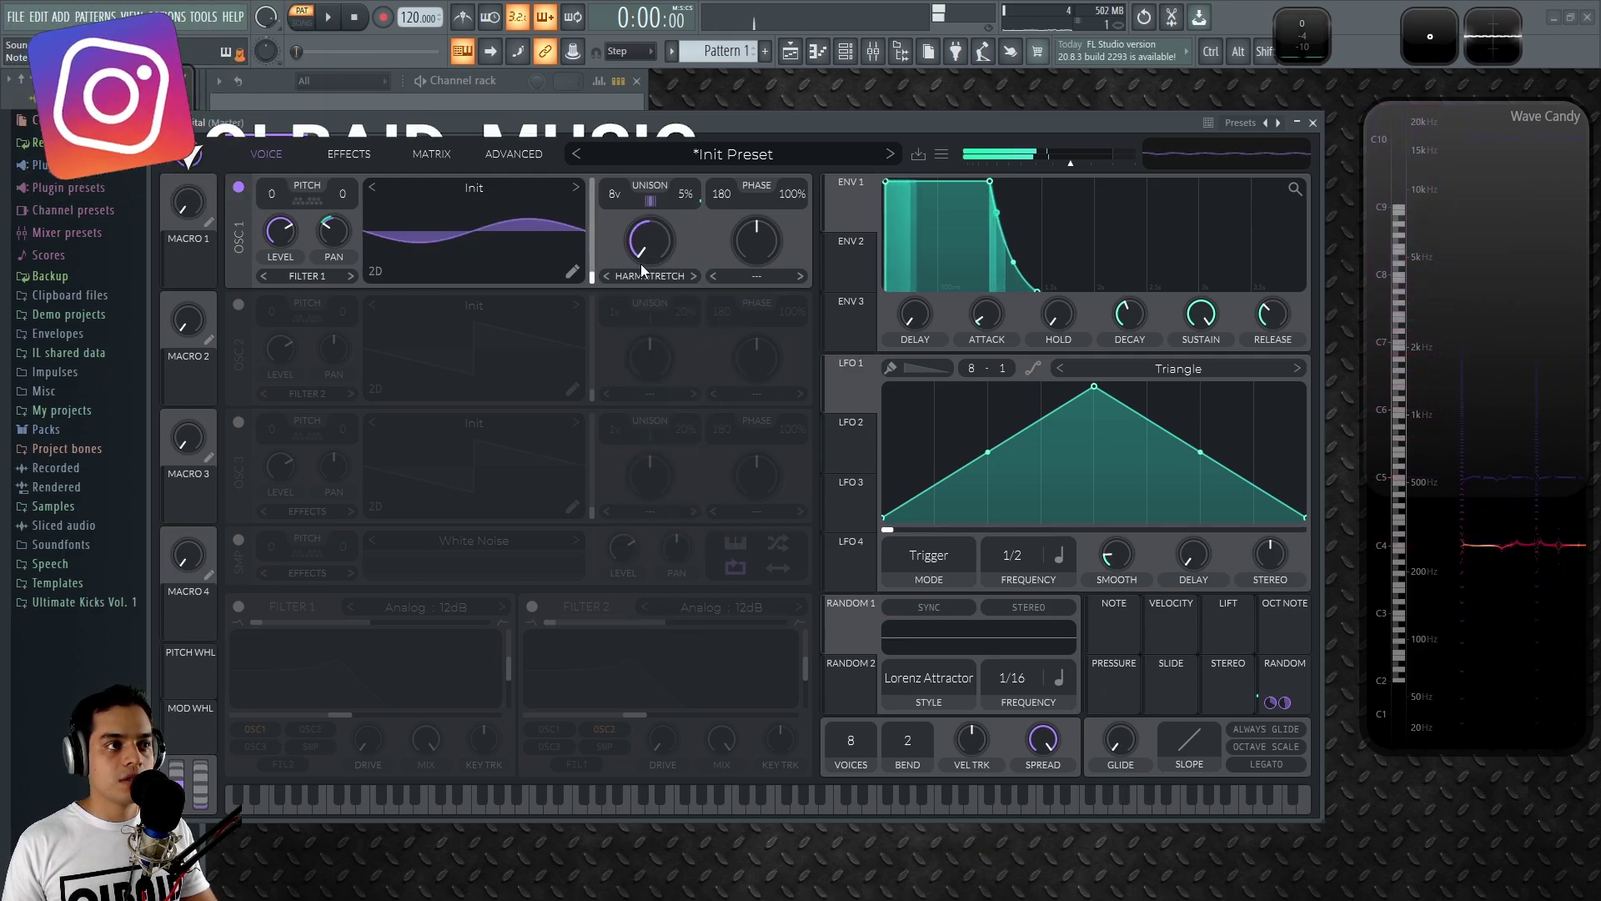
double_click(648, 241)
left_click_drag(647, 239, 958, 502)
Assign Random as a modulator of the Harmonic Stretch amount, adjust the modulation depth, and raise the stretch above its midpoint
left_click_drag(1276, 702, 686, 242)
left_click_drag(649, 293, 650, 265)
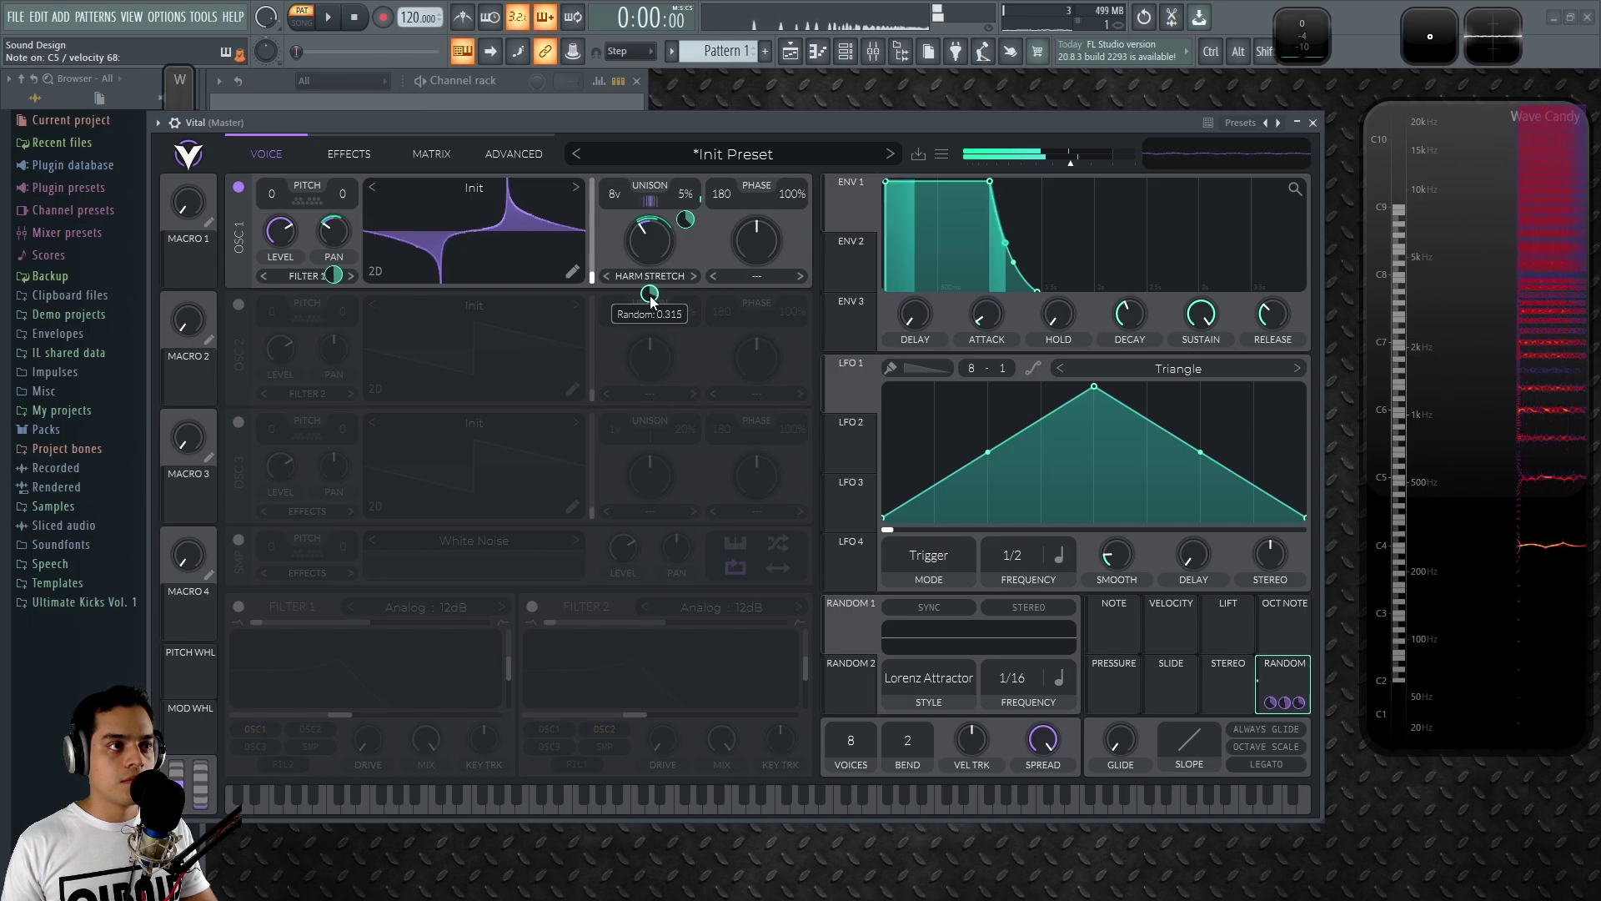
left_click_drag(651, 302, 651, 319)
left_click_drag(654, 224, 662, 202)
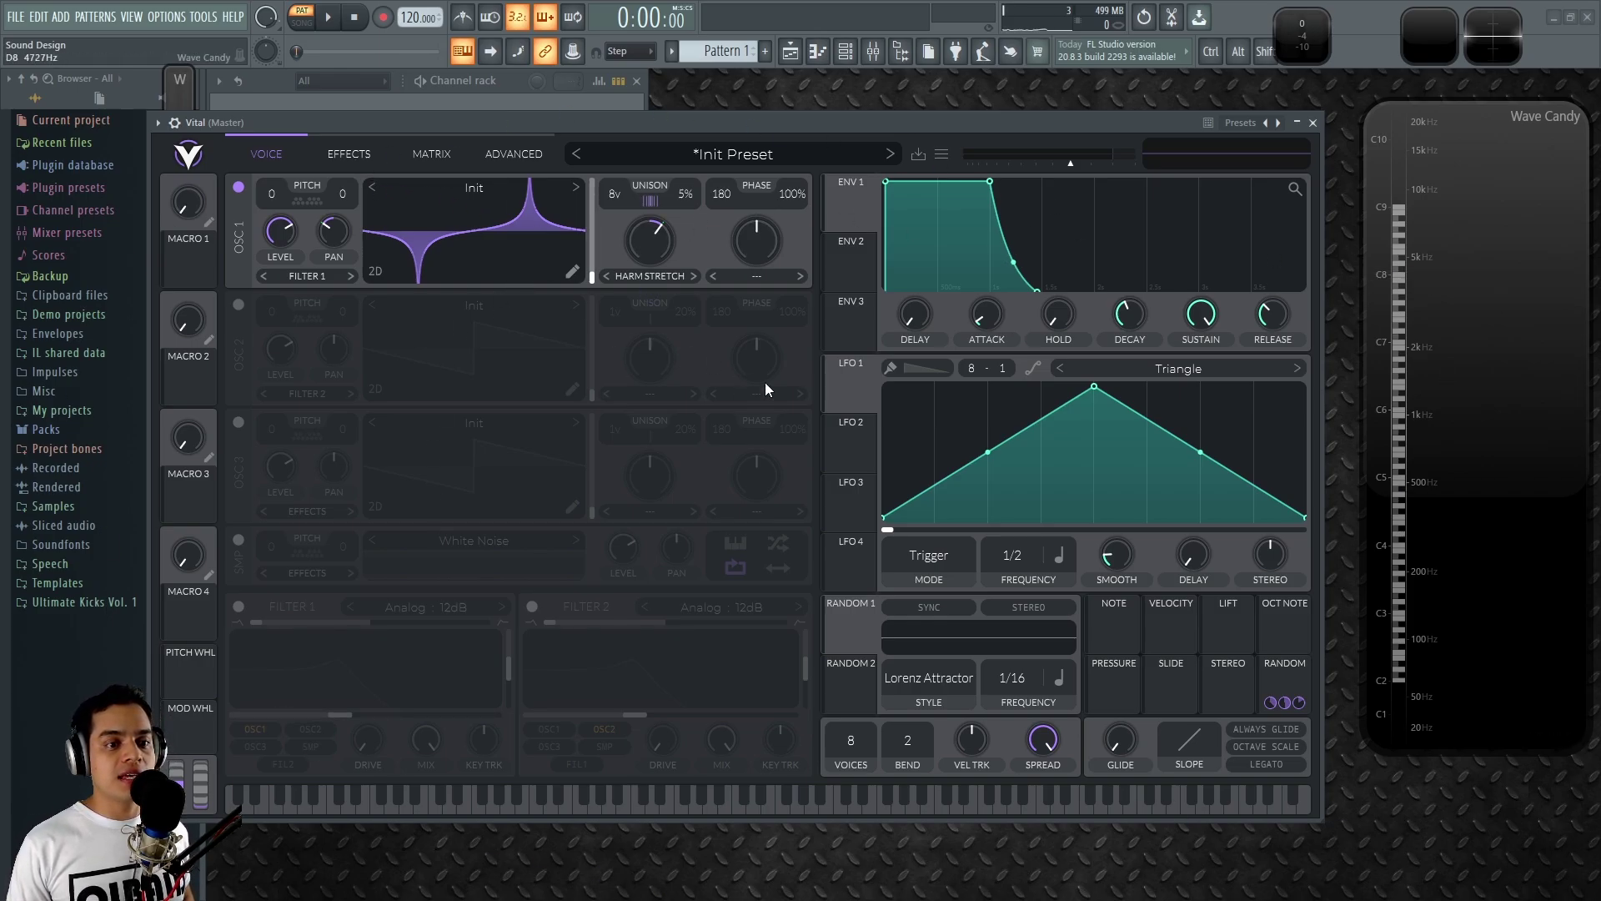
Show the list of available effects
left_click(347, 159)
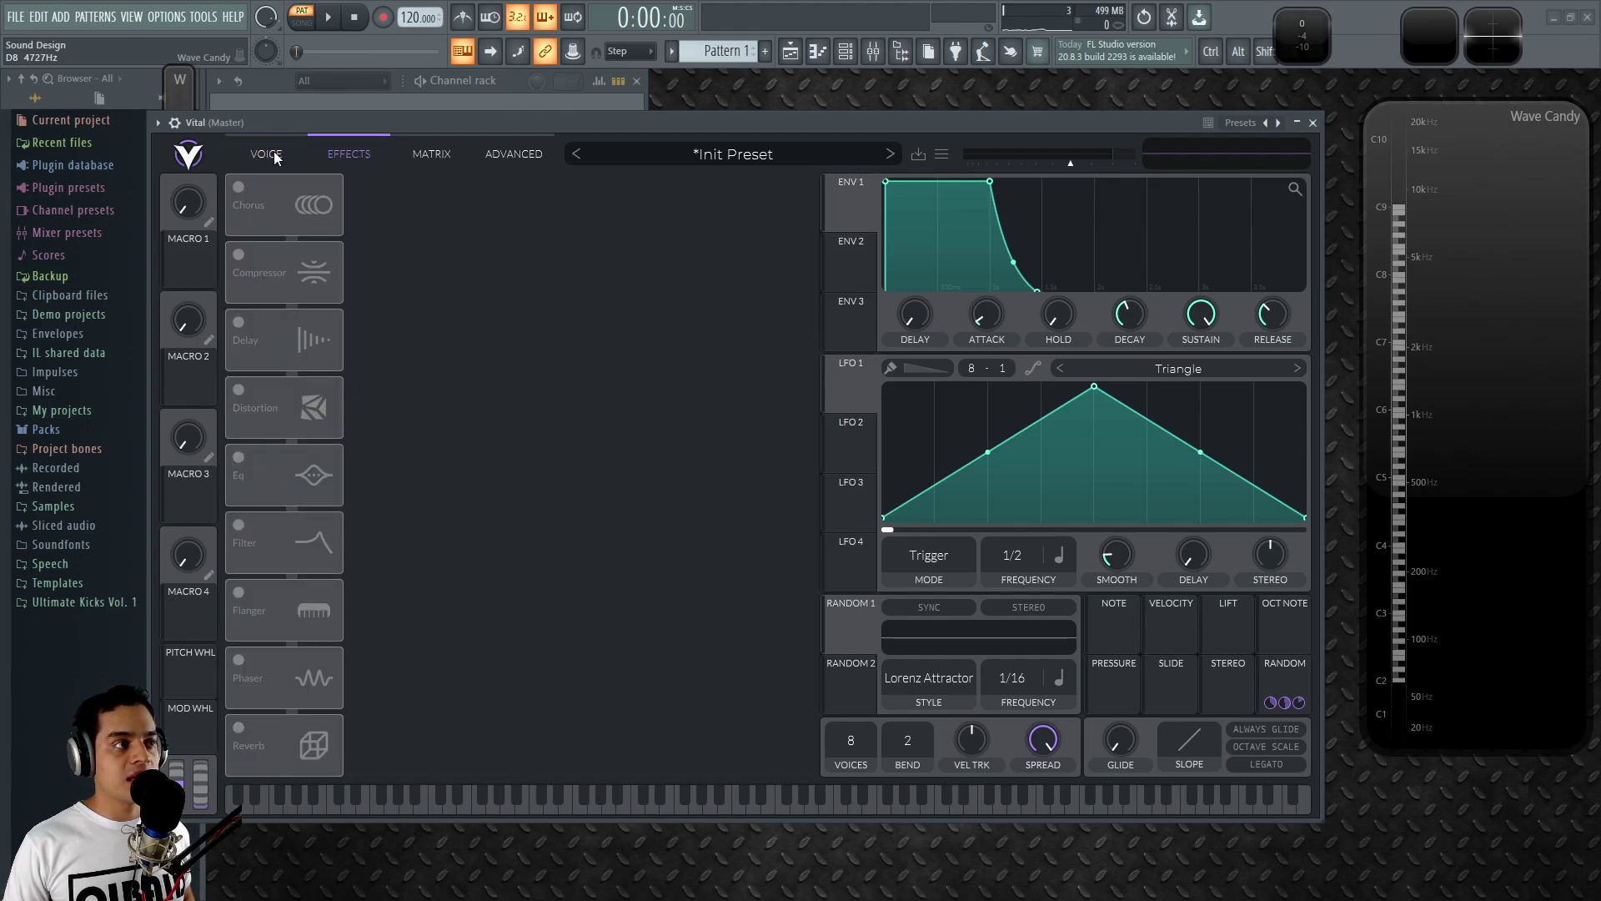
Return to the voice page, view oscillator 1's waveform in the wavetable editor, and close the editor
left_click(274, 157)
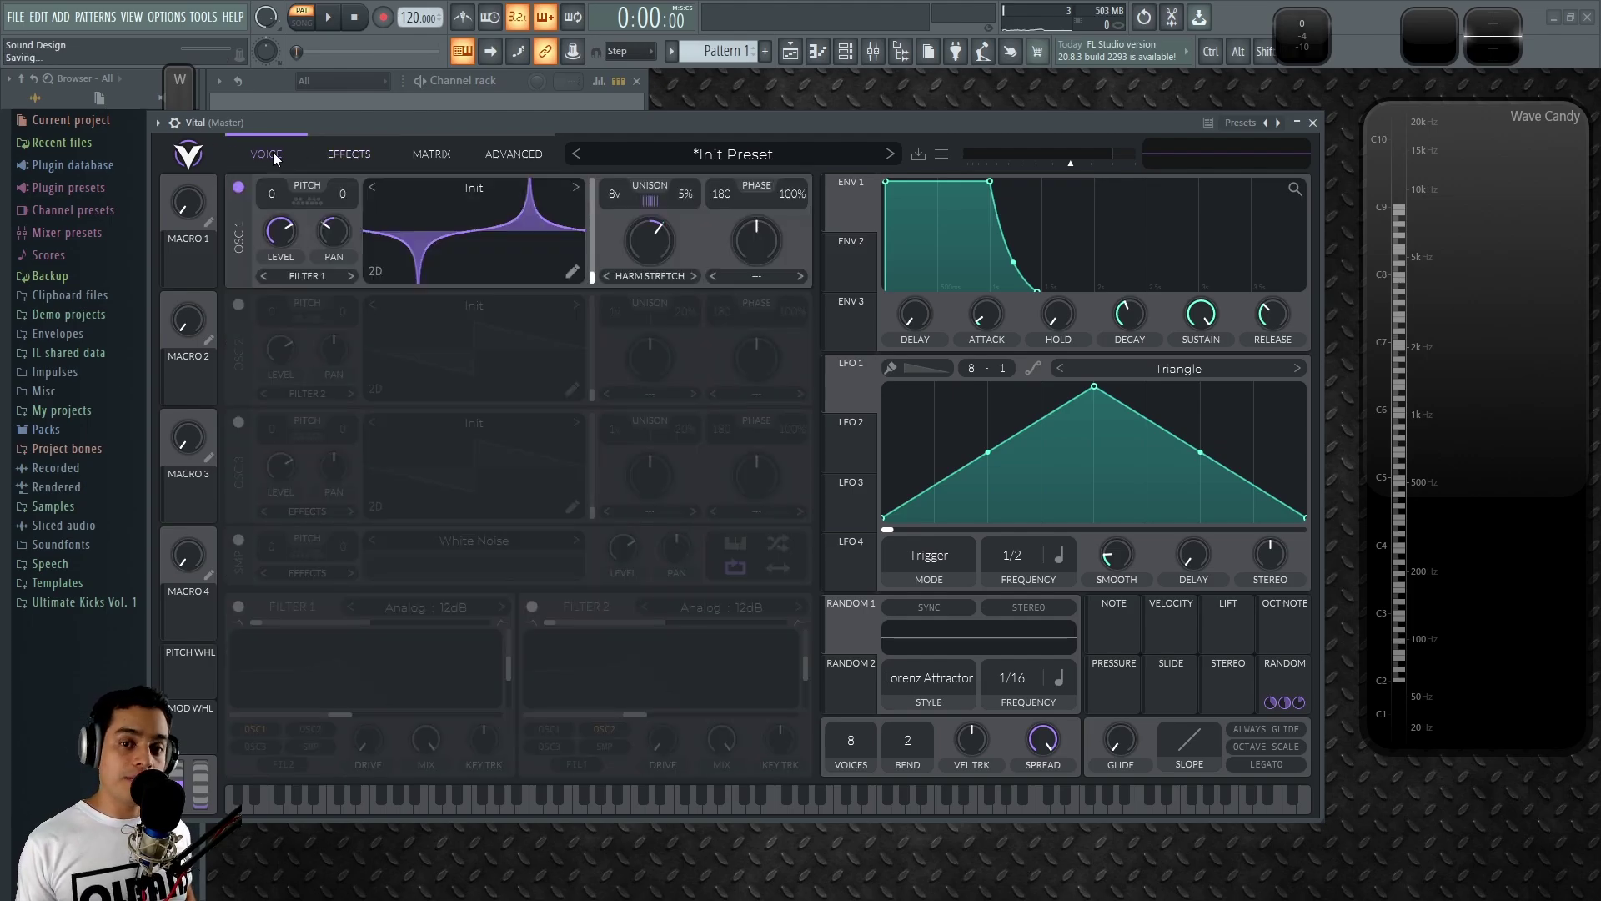
left_click(572, 273)
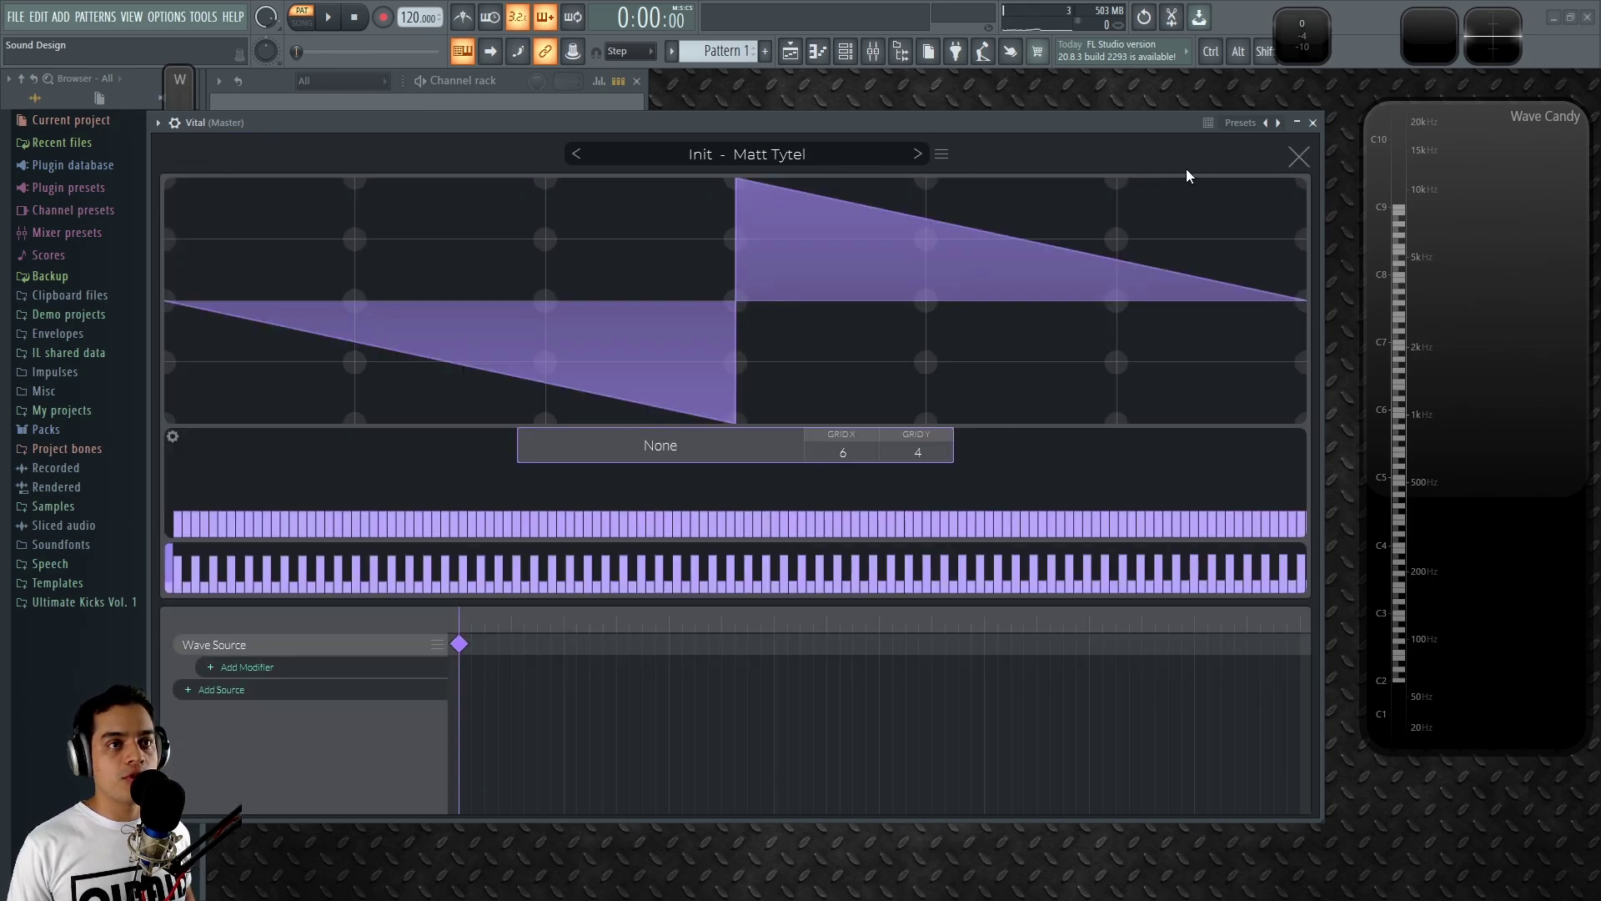
left_click(1290, 163)
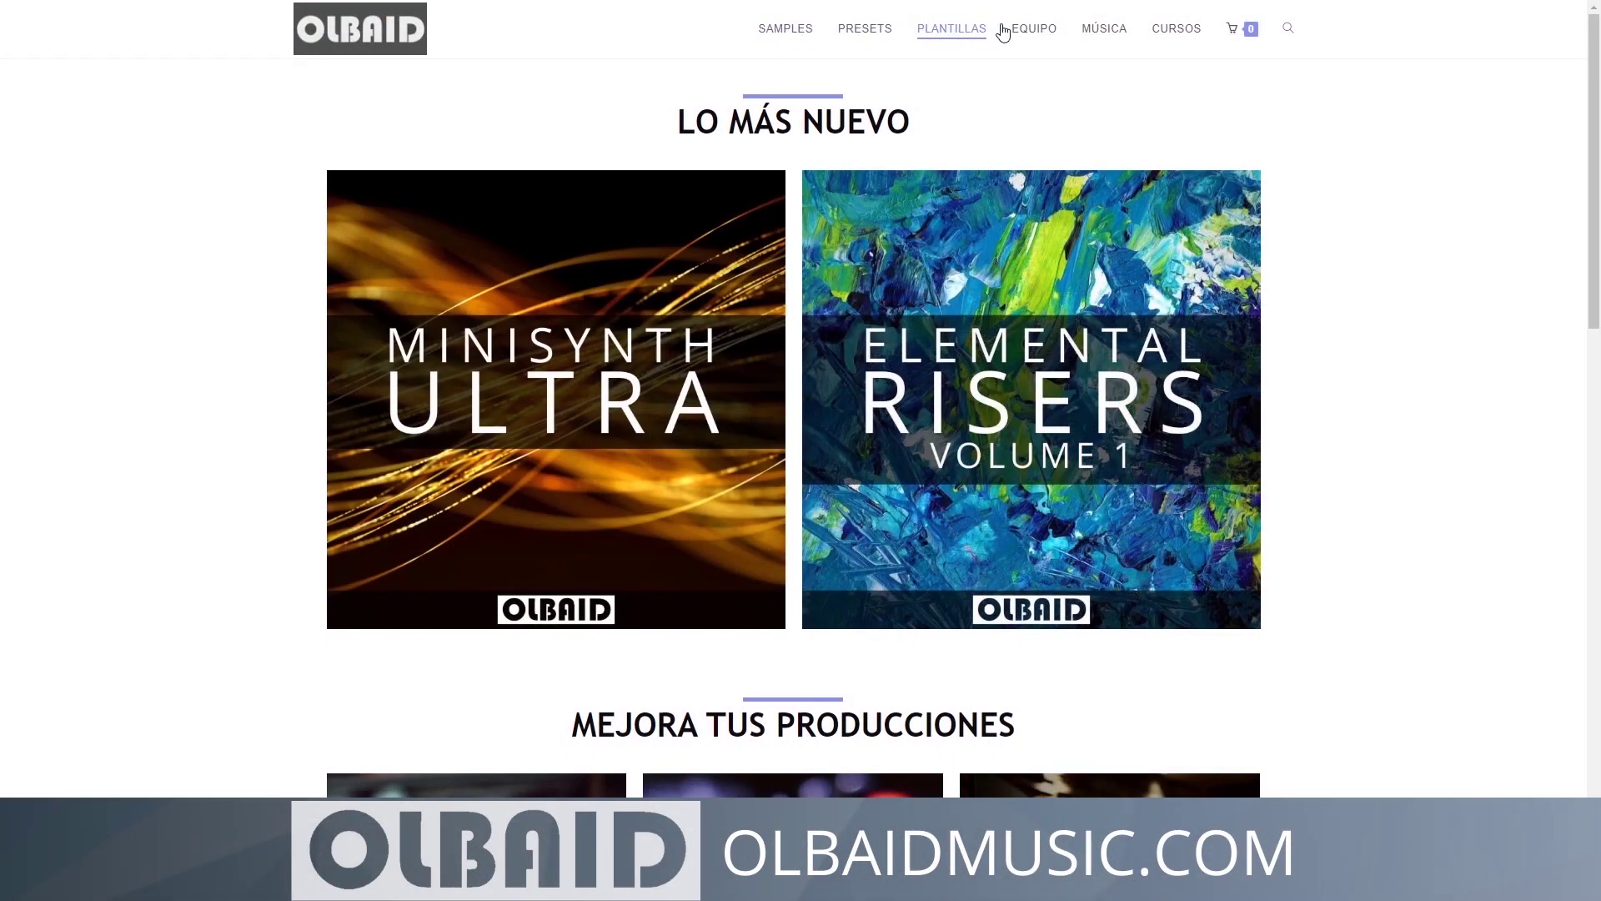
Switch to the OLBAID website in the browser and look through its home page from the newest products to the music production courses
scroll(1365, 243, "down", 3)
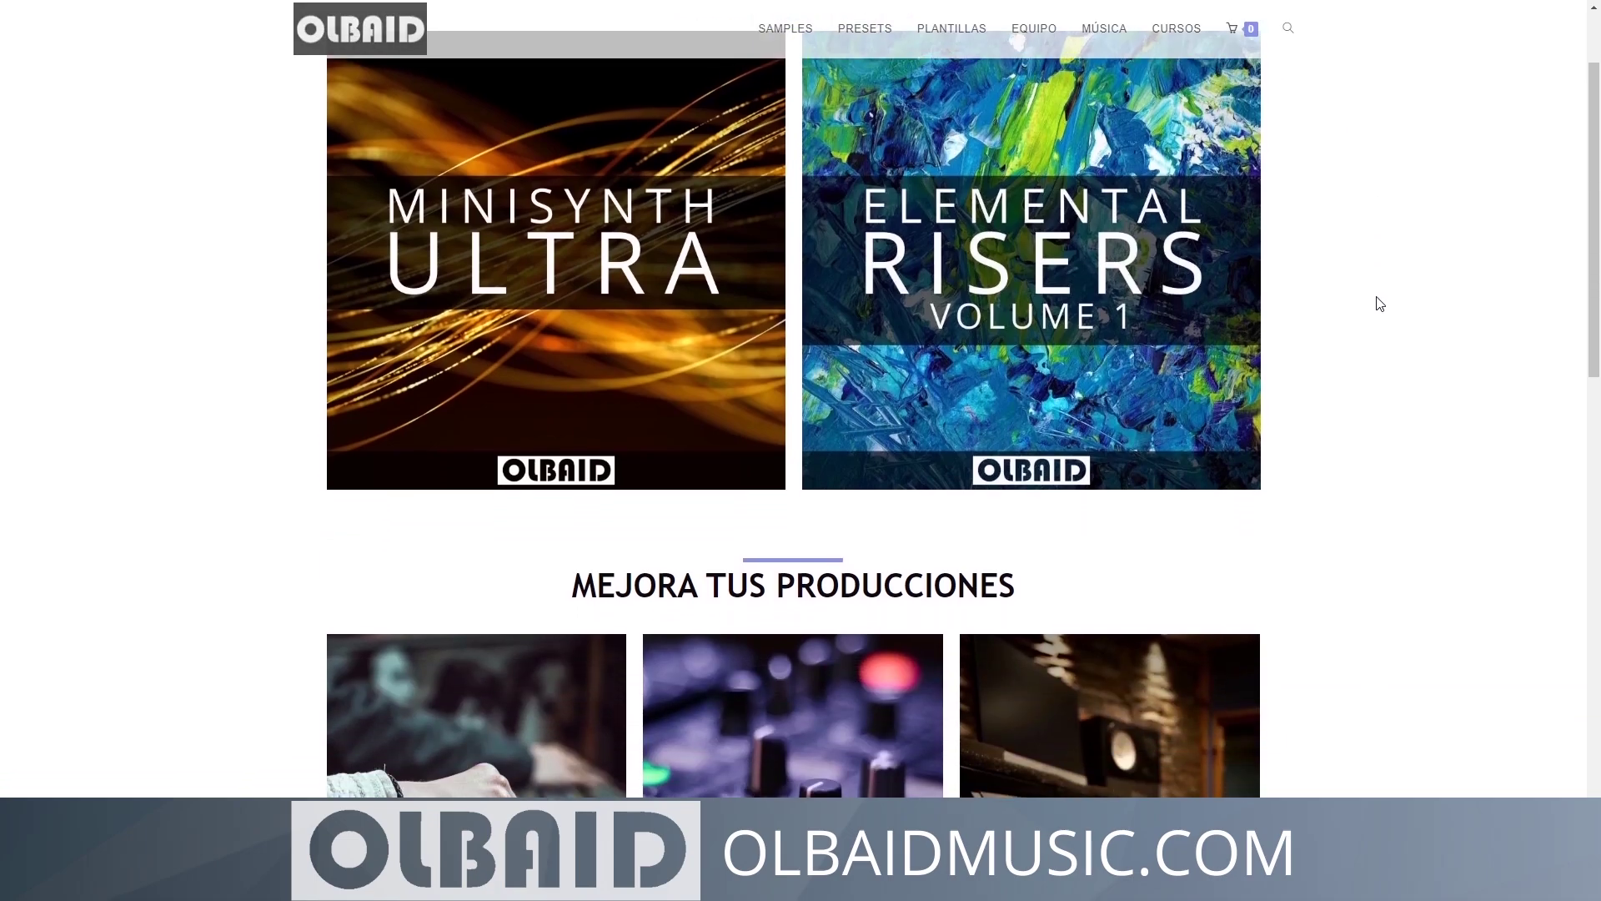
scroll(1381, 341, "down", 6)
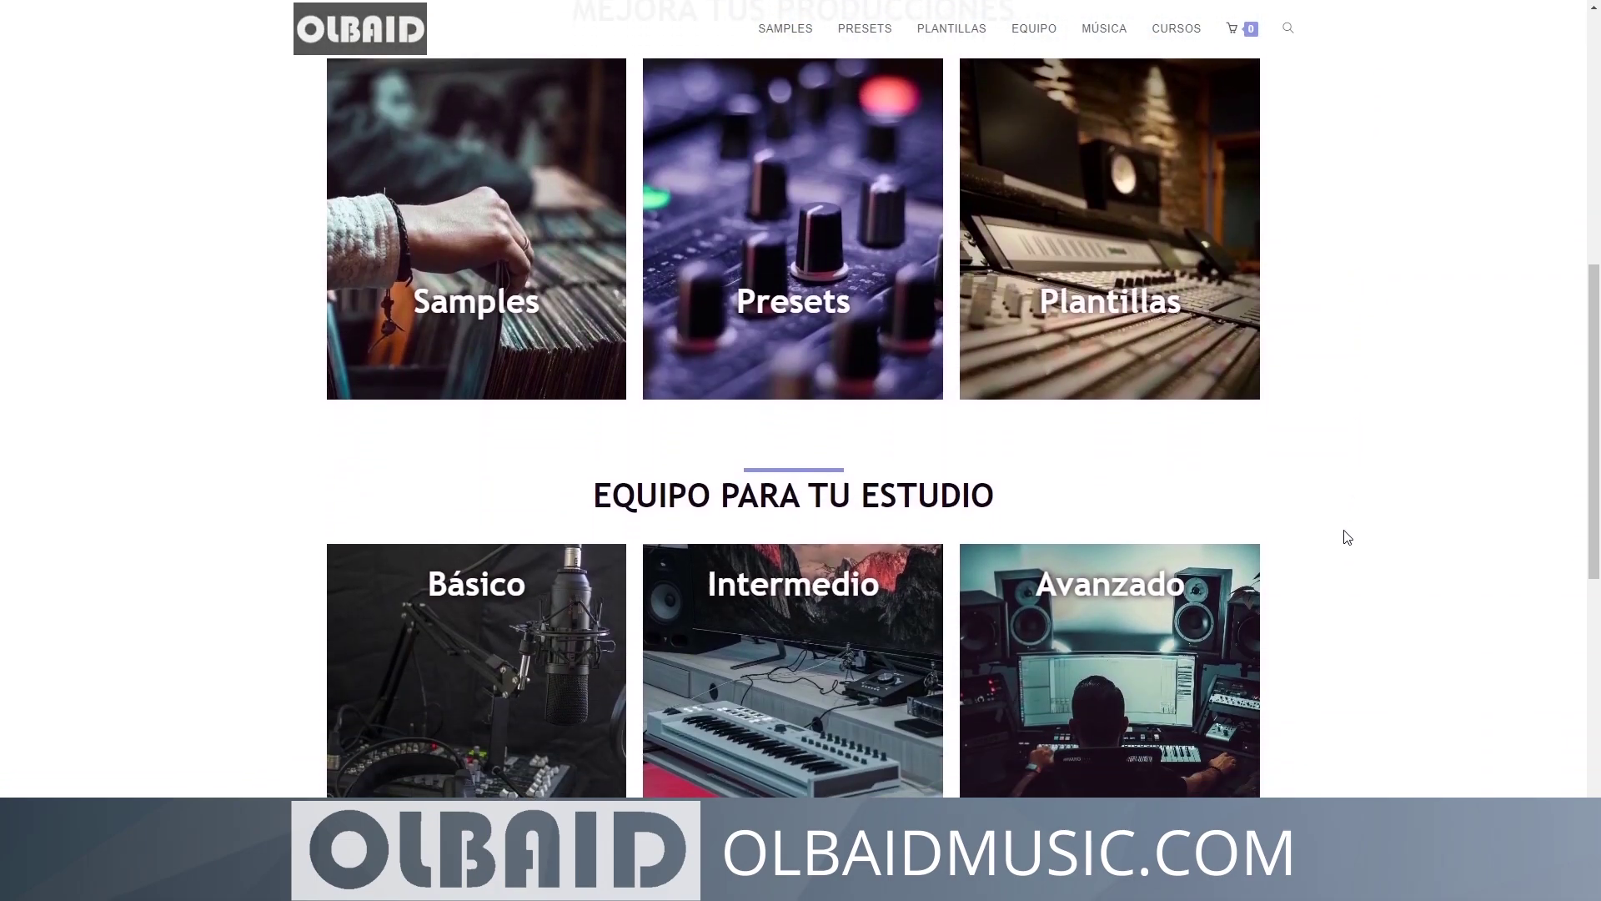
scroll(1345, 573, "down", 4)
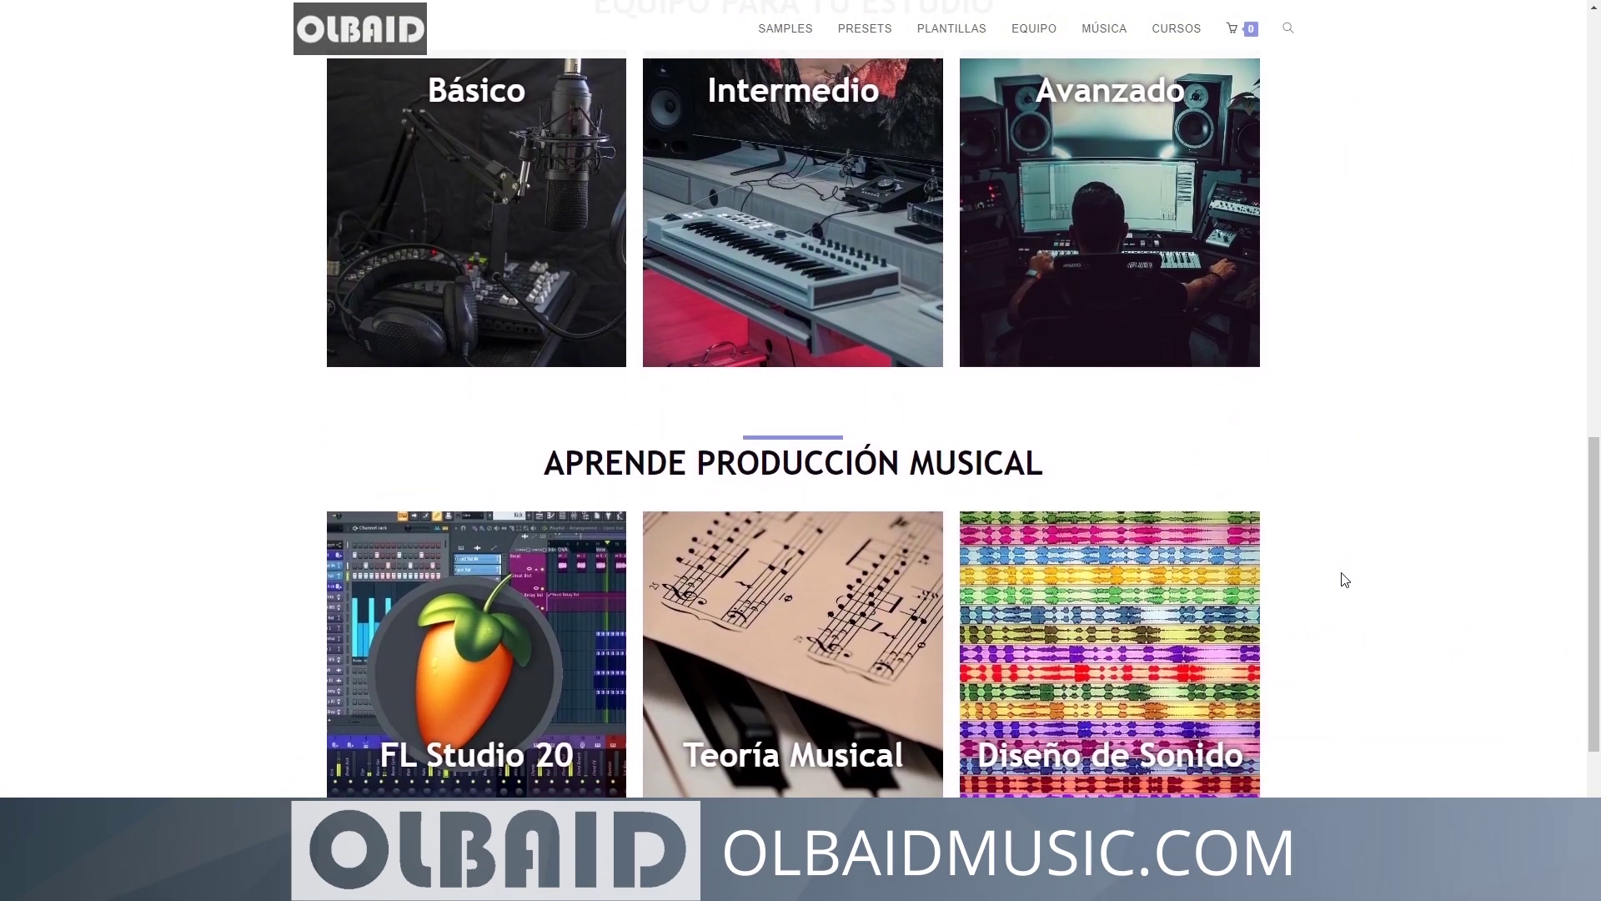